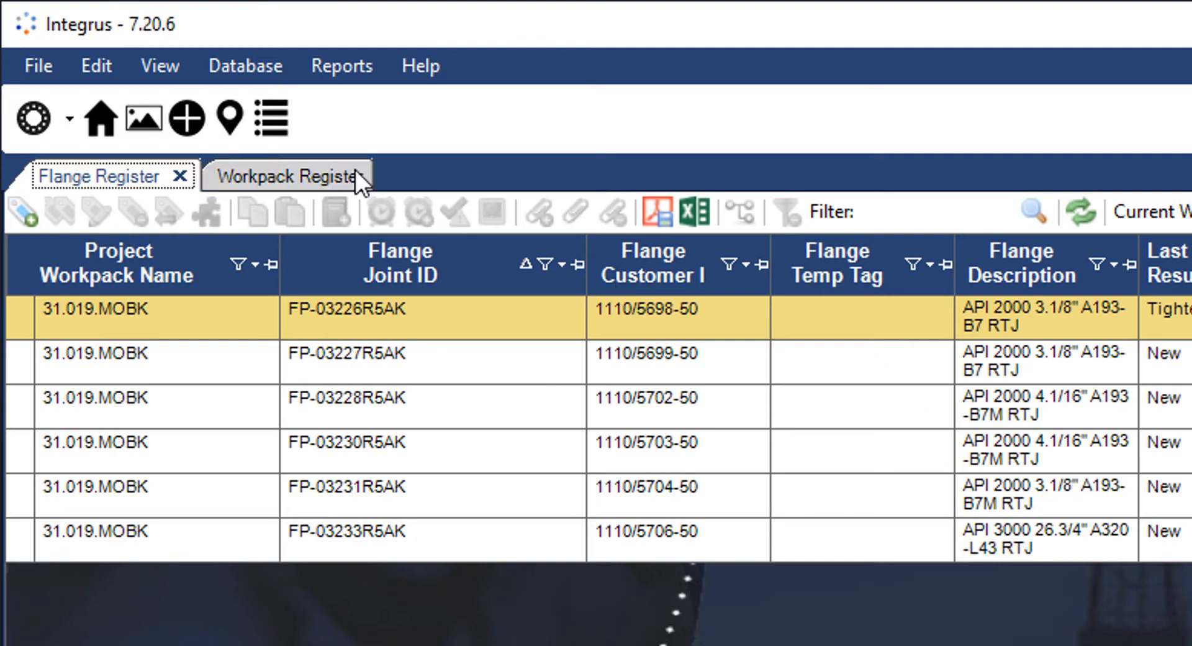
- Open Manage Locations and expand SEPARATING STAGE 1-31 and Separating stage 1-31/Y2 in the functional tree
click(233, 113)
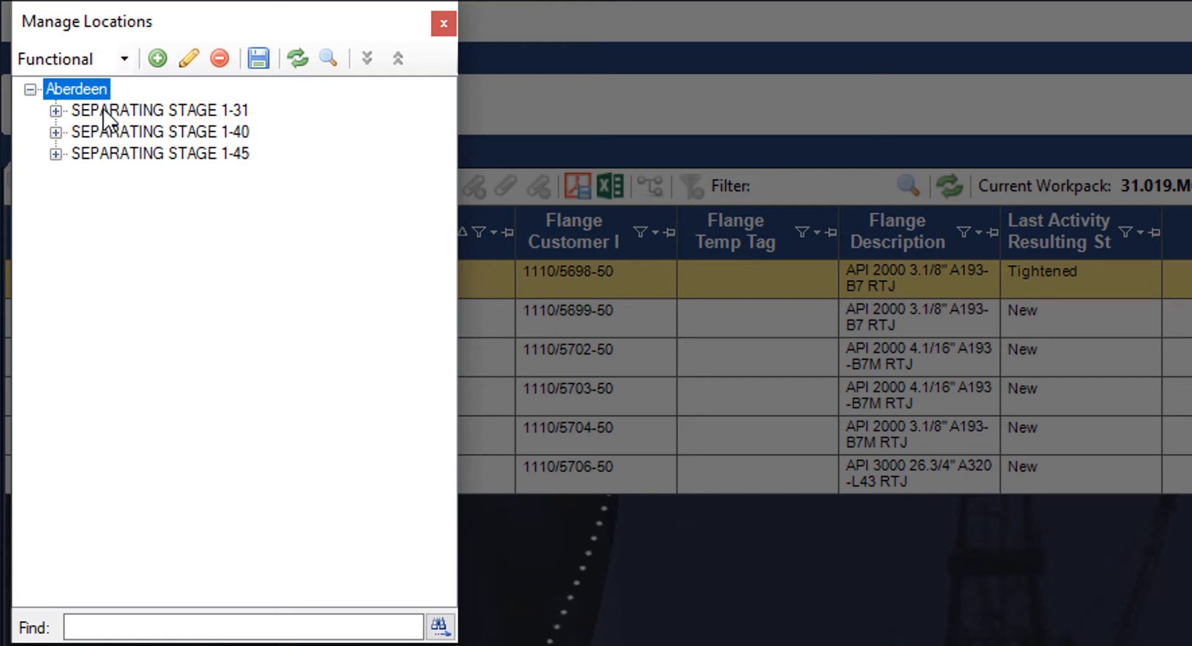
click(55, 110)
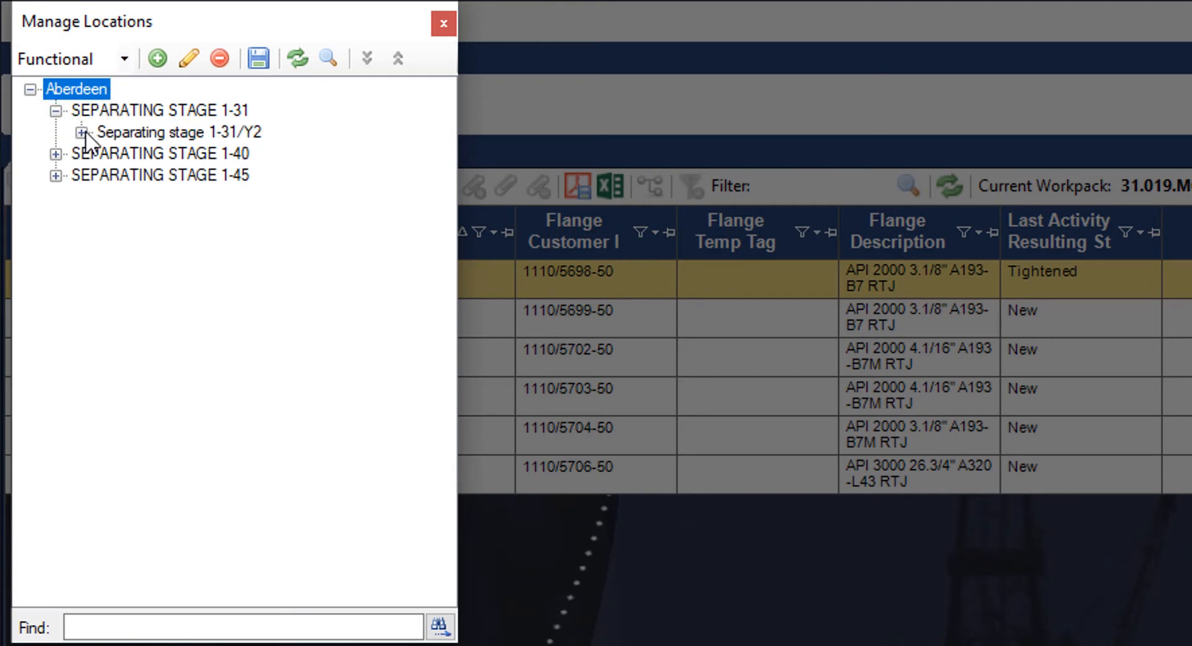
click(82, 133)
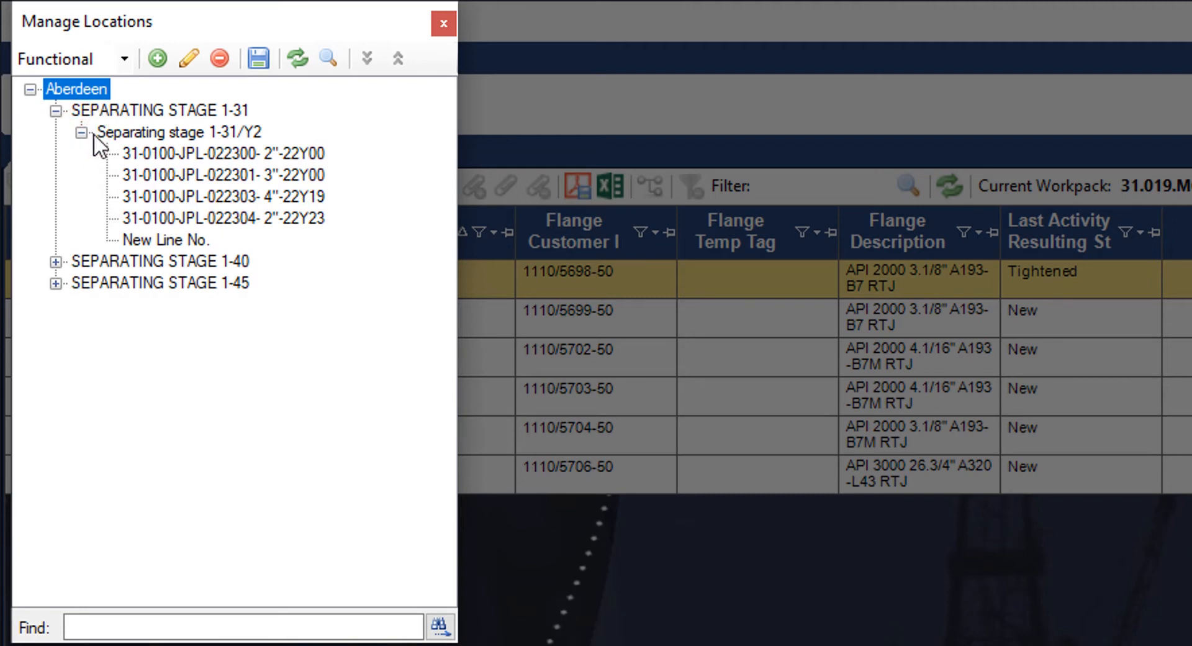
- Switch to the Physical view and expand ANGOLA FAB YARD and 34 - Pressure Boost Facility
click(121, 58)
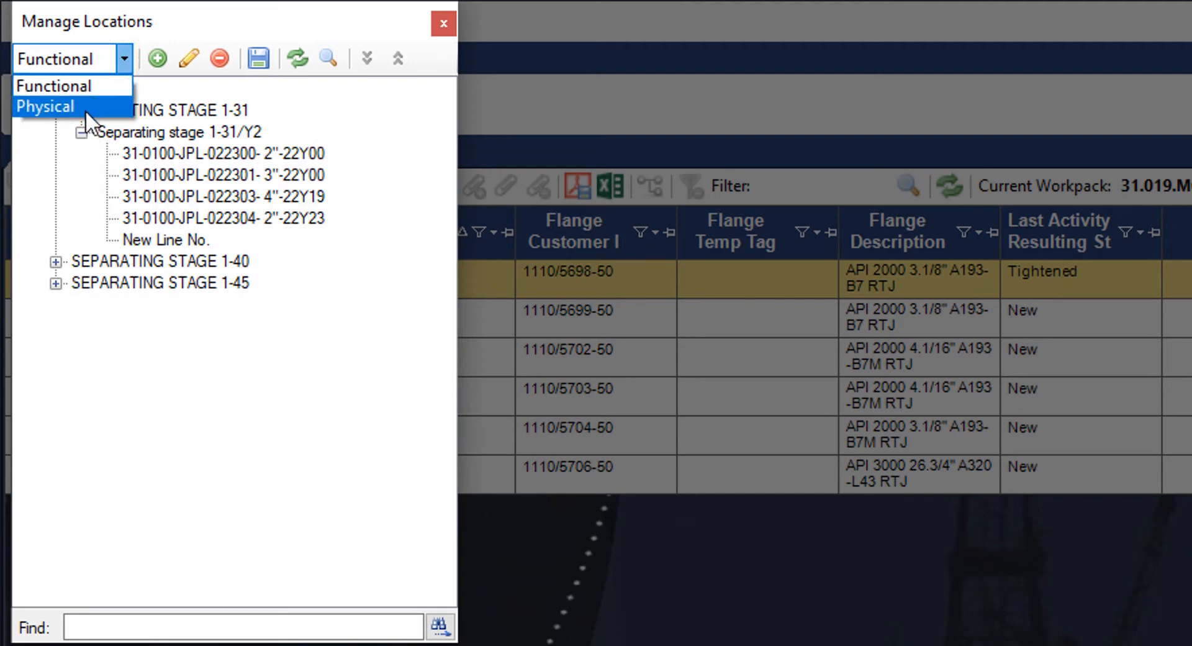
click(84, 110)
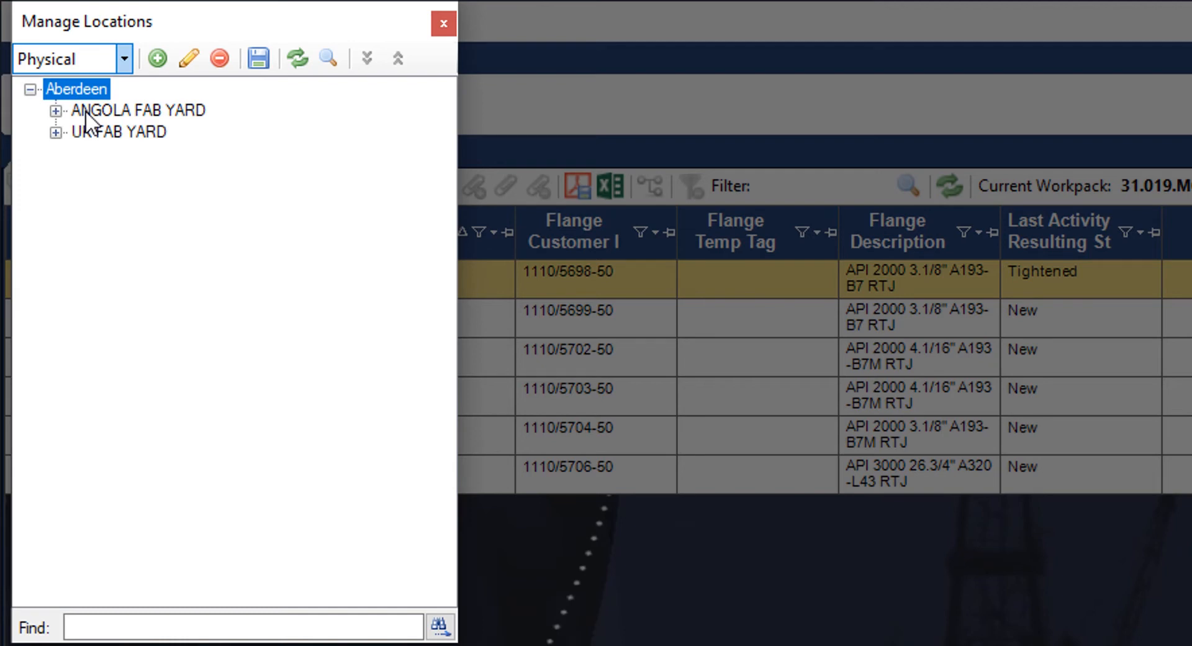
click(55, 111)
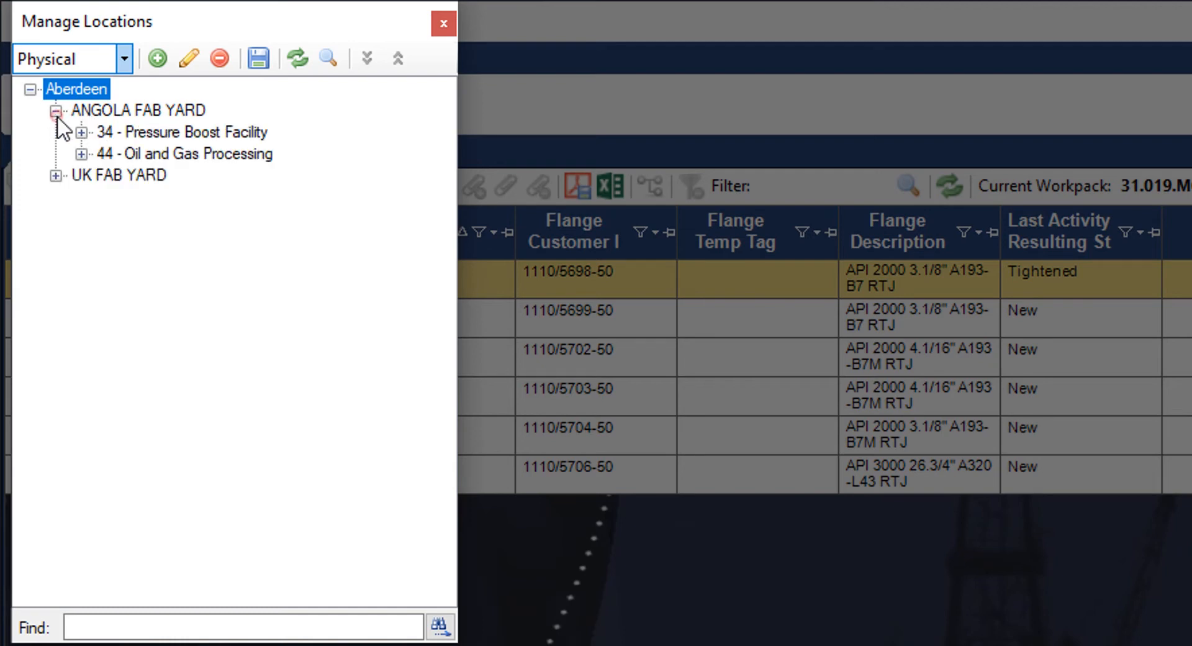
click(81, 132)
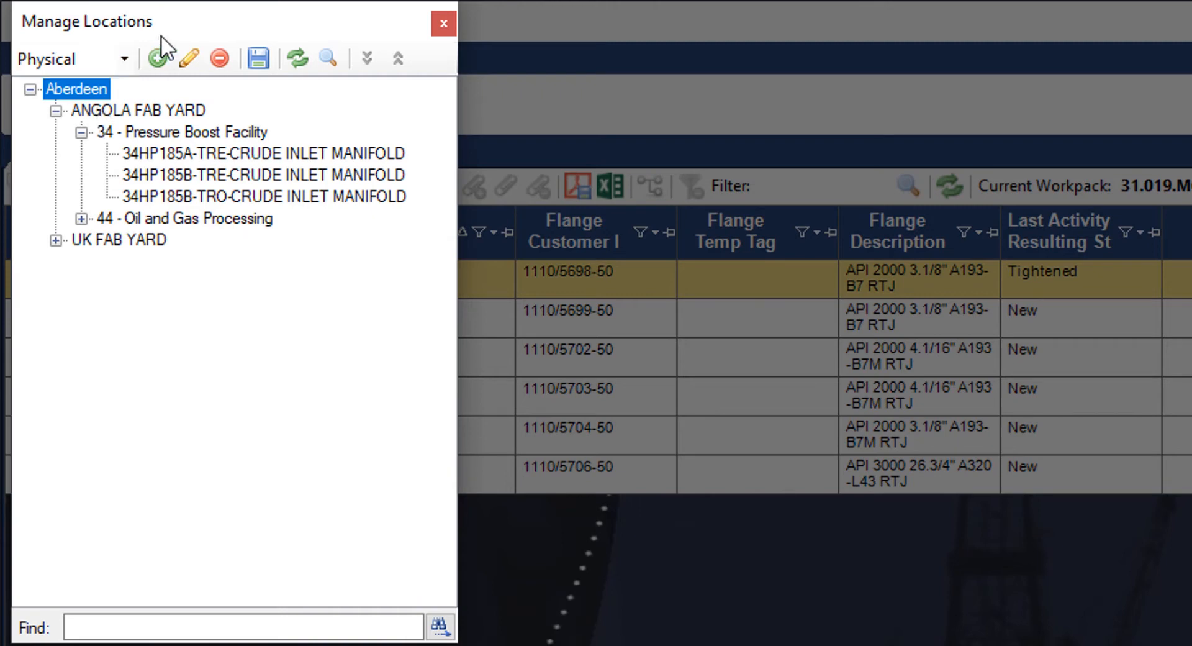
- Add a new location node named 'New Demo Location'
click(156, 55)
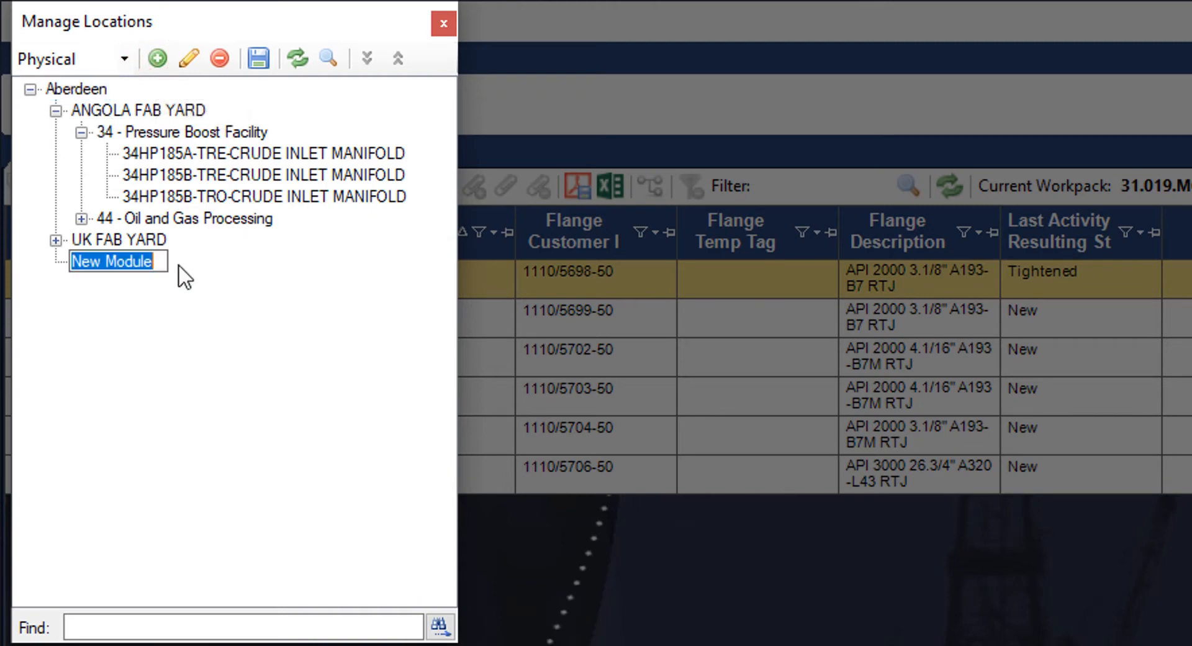
text(New Demo )
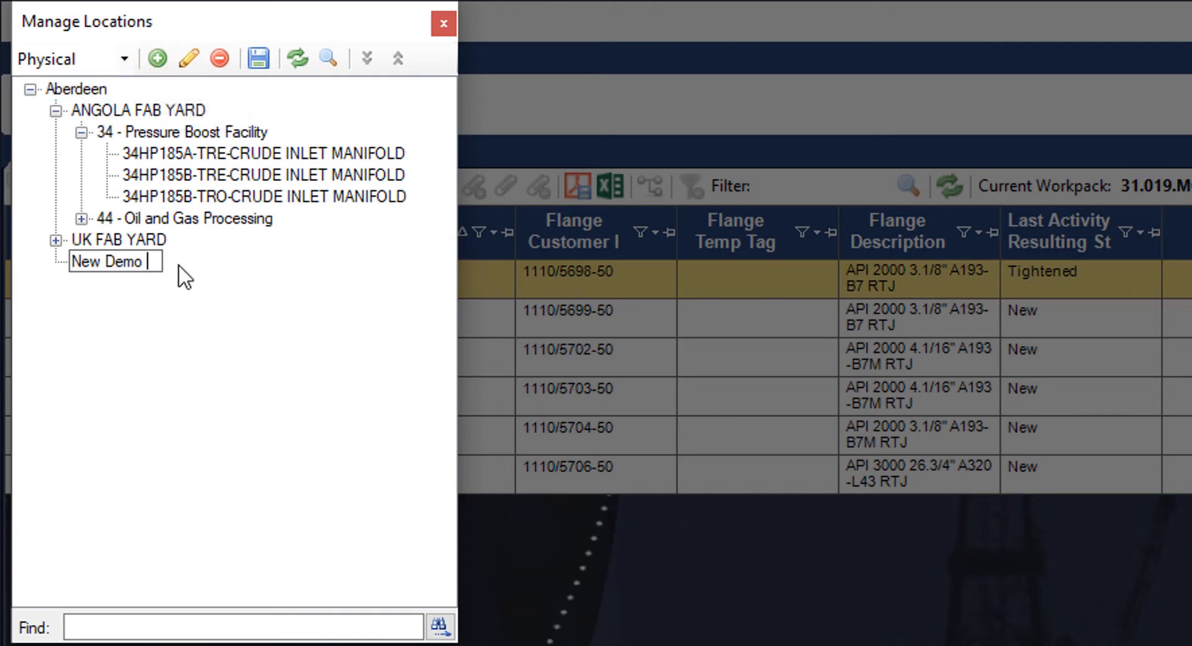
text(Location)
key(Return)
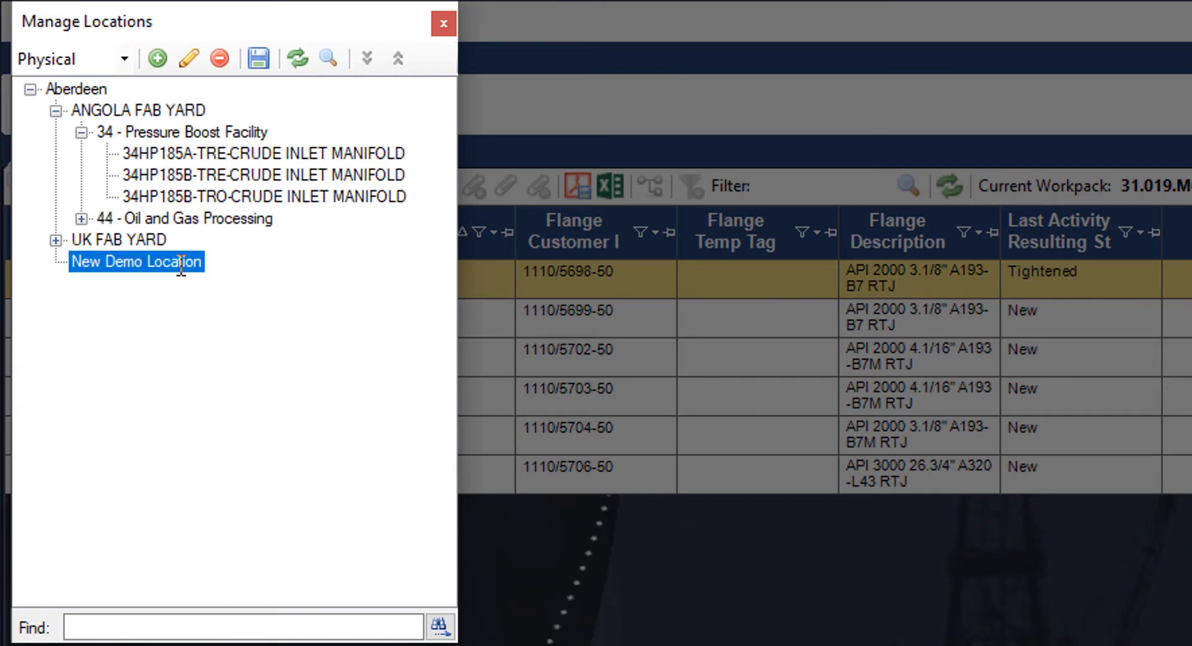
- Rename the node to 'New Demo Area' and save the location hierarchy
right_click(170, 259)
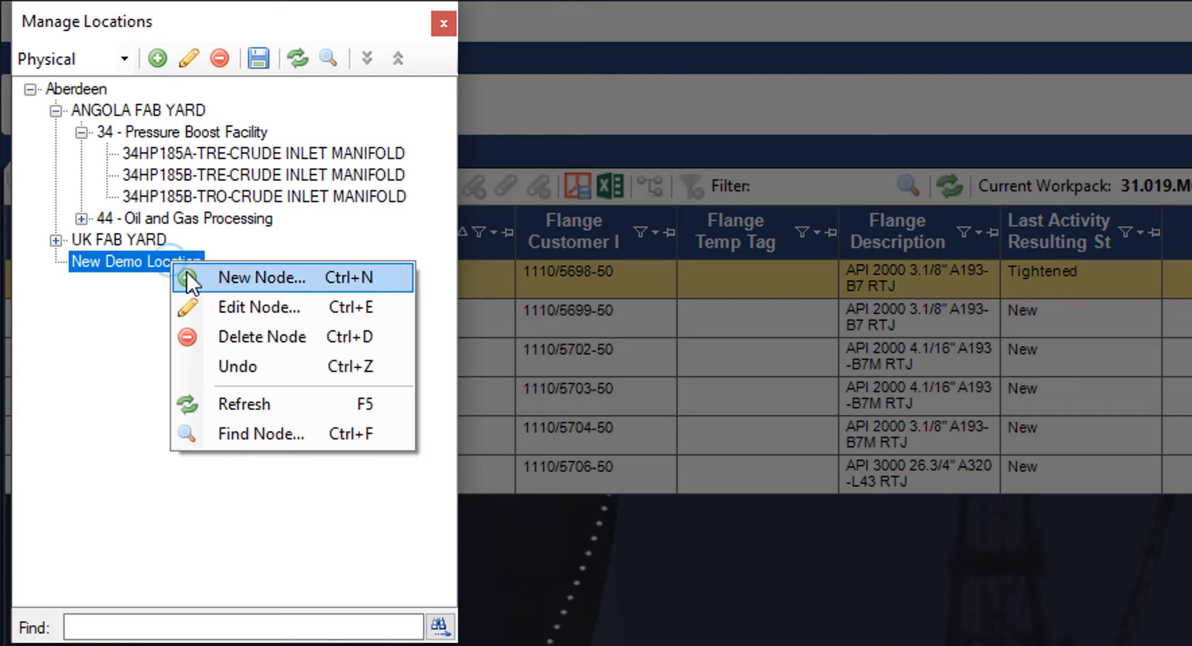
click(218, 303)
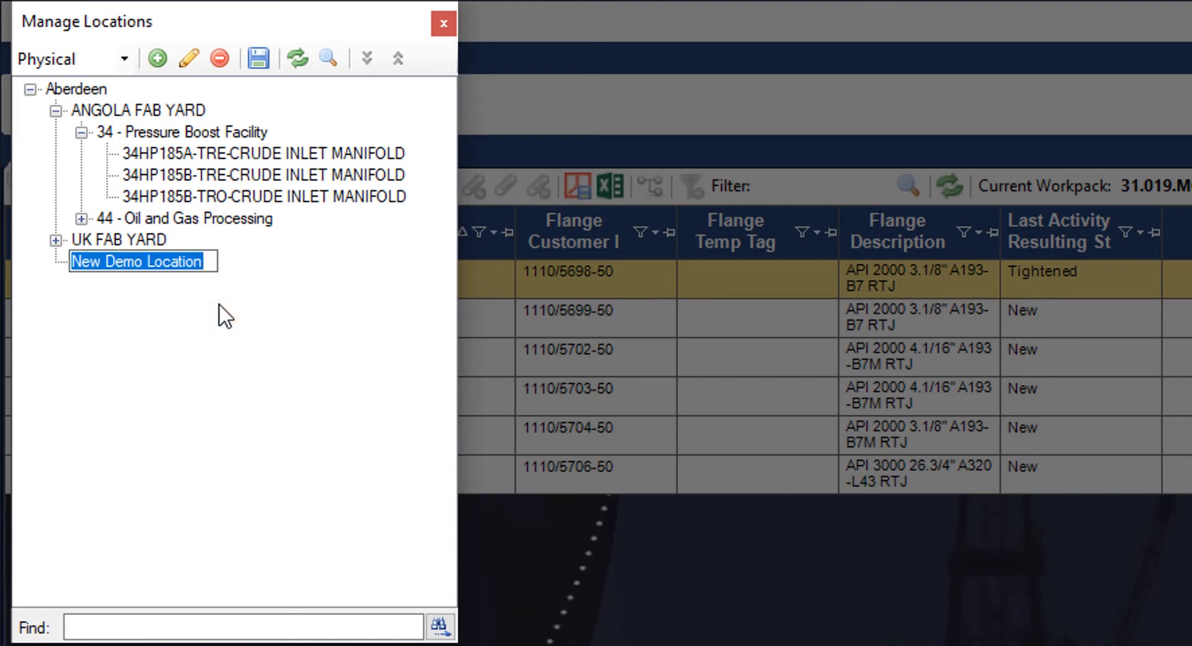
key(End)
key(BackSpace)
key(BackSpace)
key(BackSpace)
key(BackSpace)
key(BackSpace)
key(BackSpace)
key(BackSpace)
key(BackSpace)
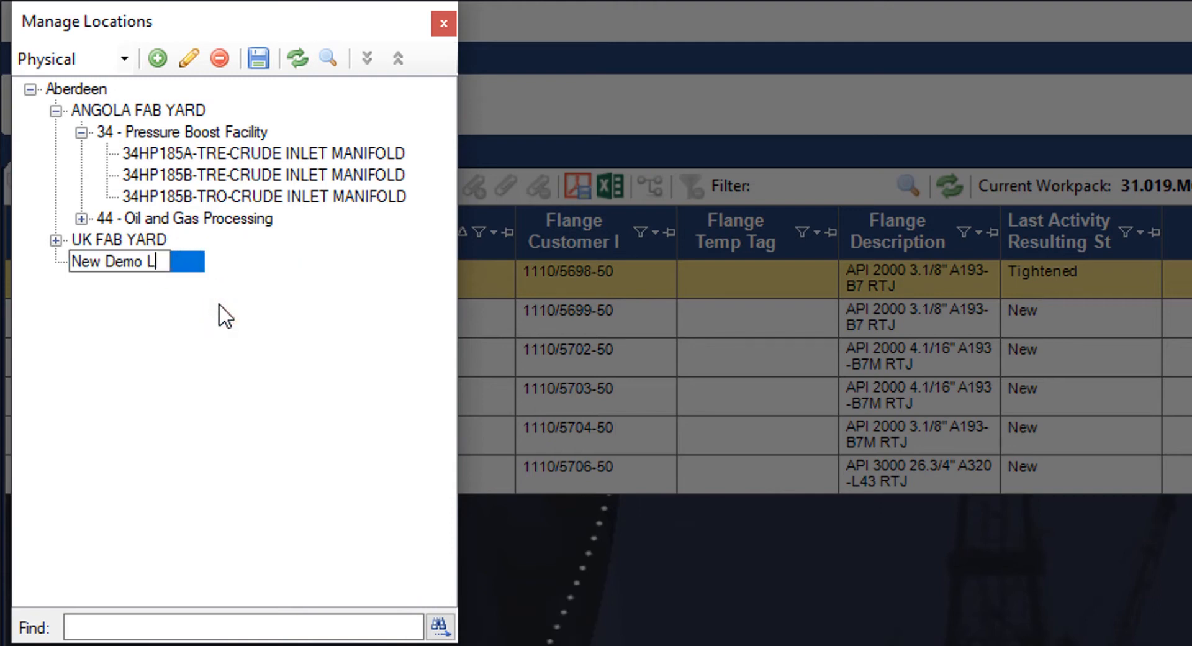
text(Area)
key(Return)
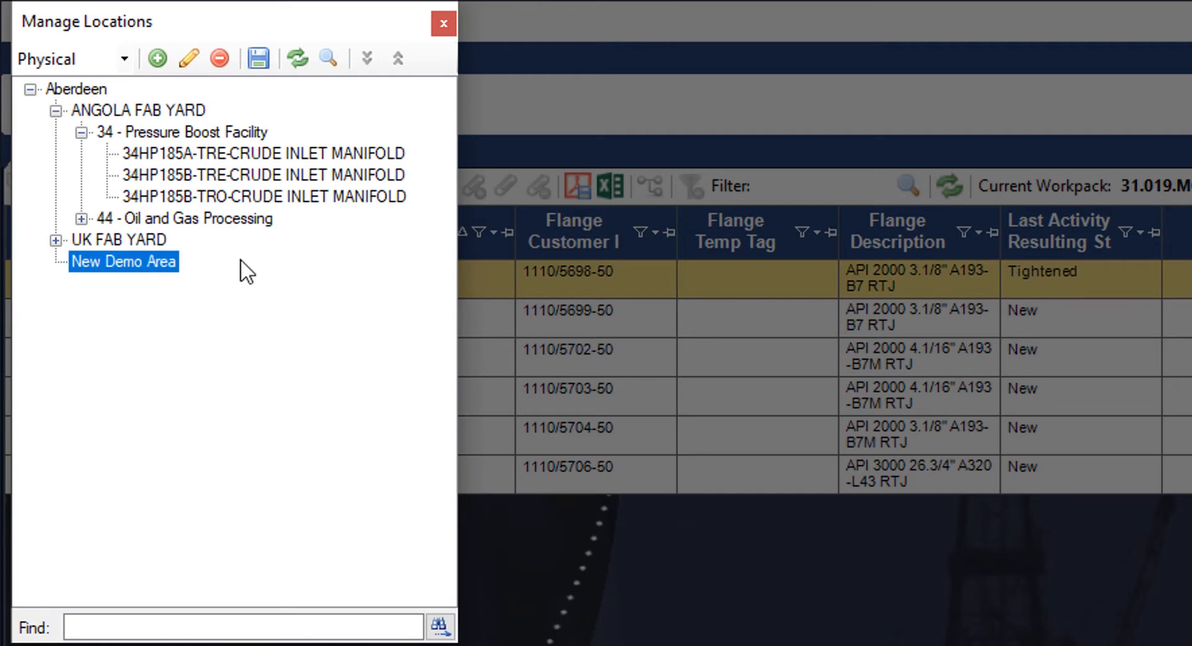
click(254, 55)
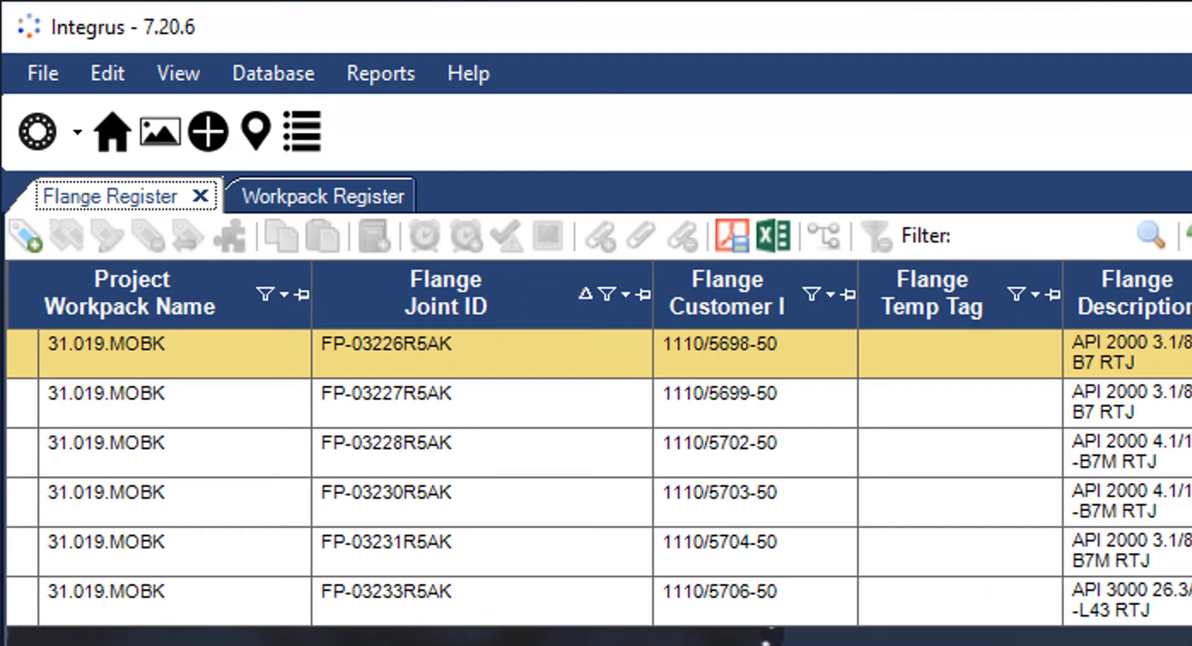
- In the Drawing Register, start a new drawing and attach the first ISO drawing file
click(144, 132)
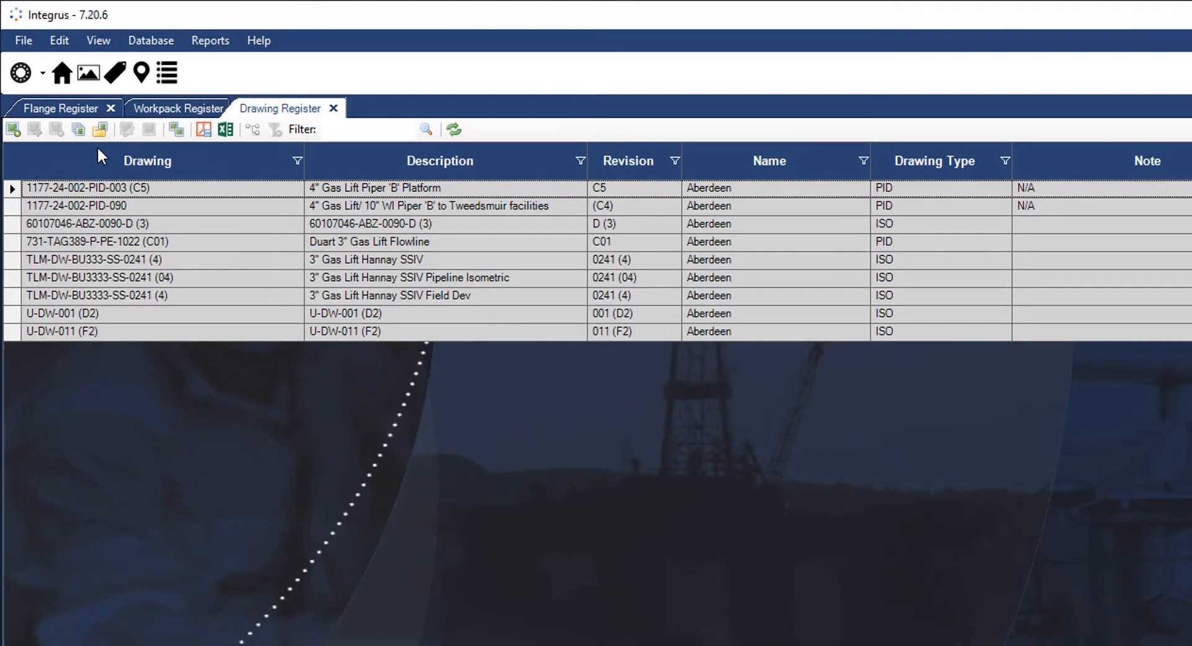
click(14, 129)
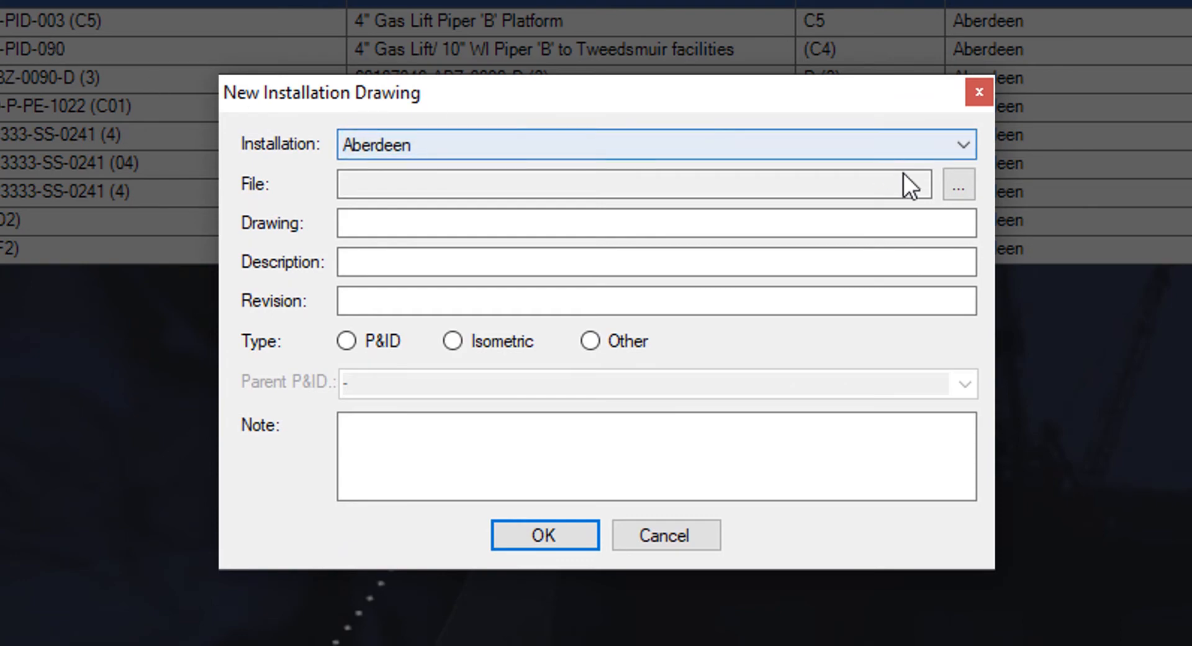
click(954, 180)
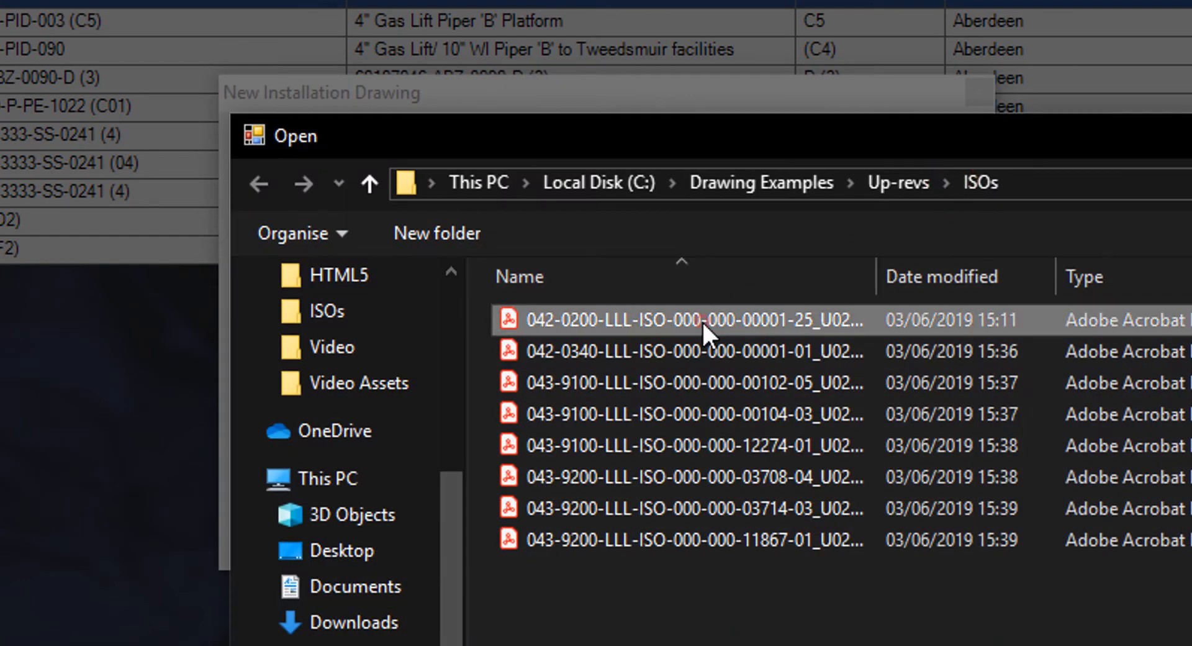
double_click(703, 321)
- Enter description 'Flange ISO drawing', revision 02, type Isometric, parent P&ID 1177-24-002-PID-003 (C5), and confirm
click(693, 262)
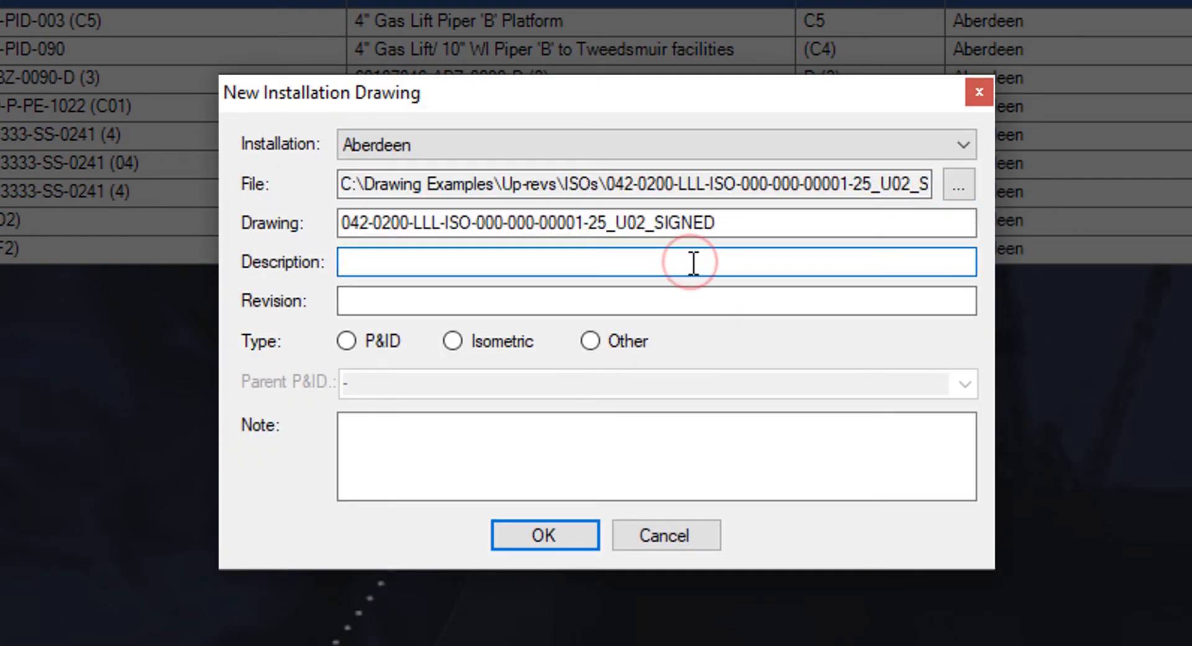
text(Flange ISO )
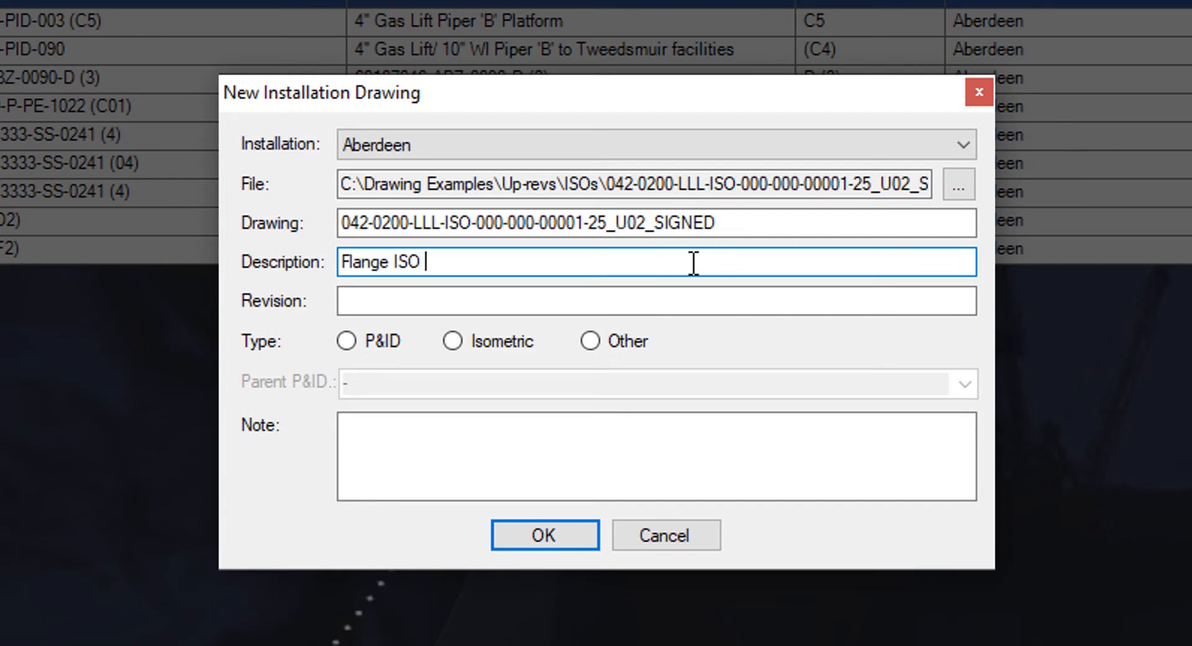
text(drawing)
key(Tab)
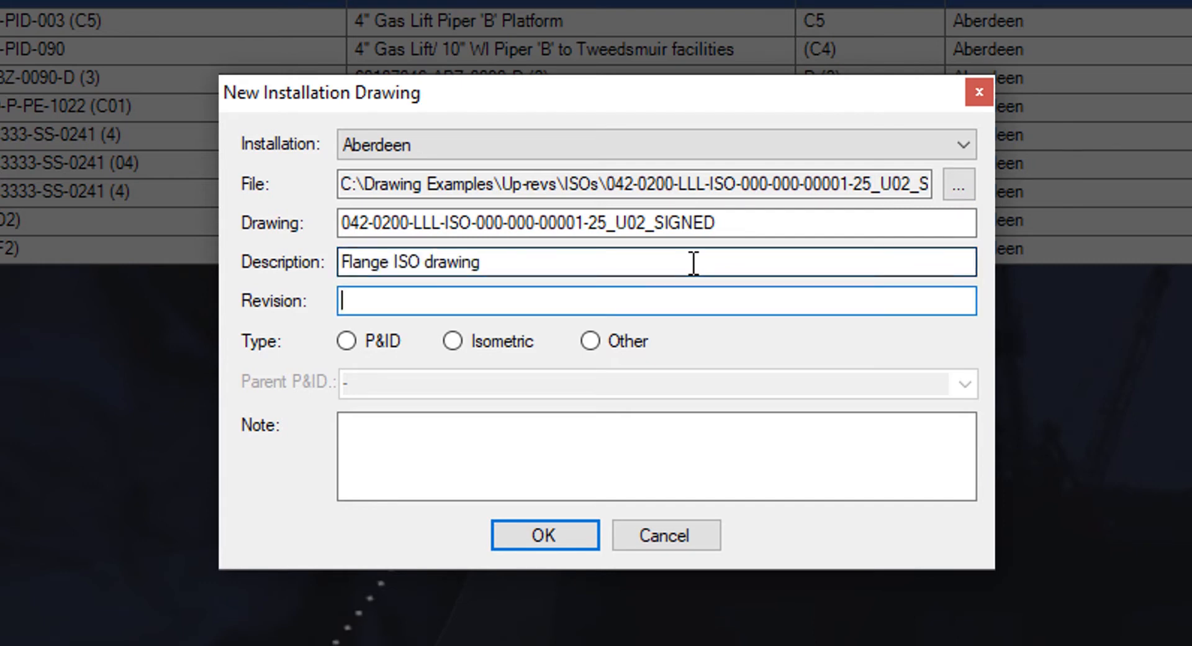
text(02)
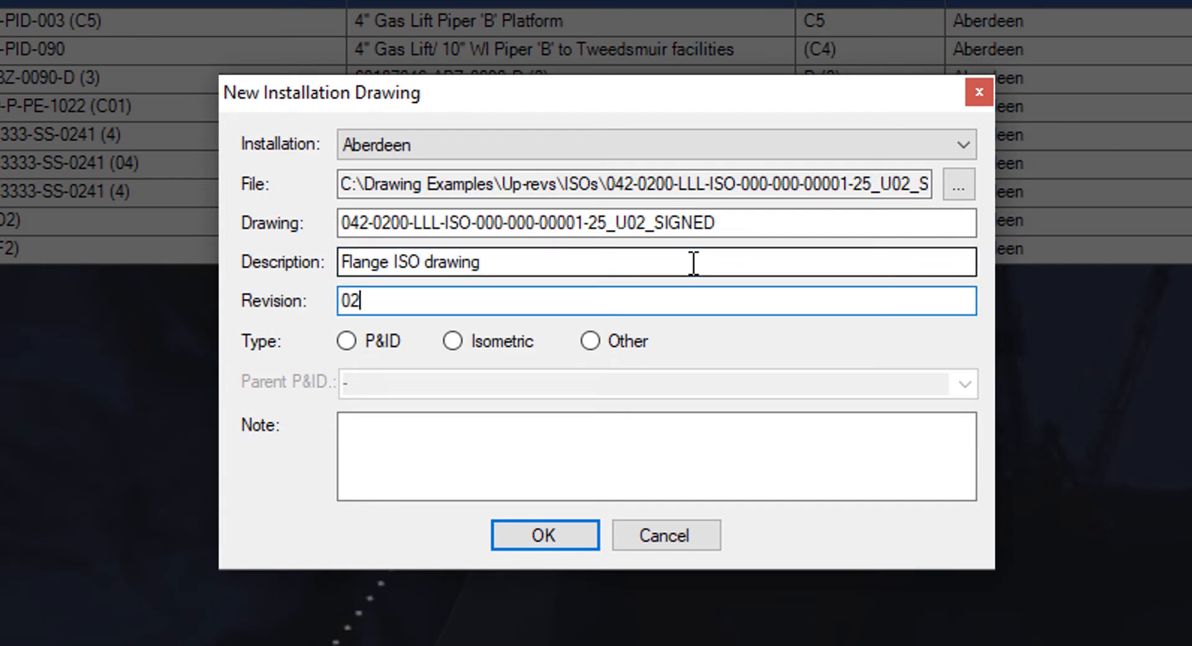
click(526, 347)
click(962, 383)
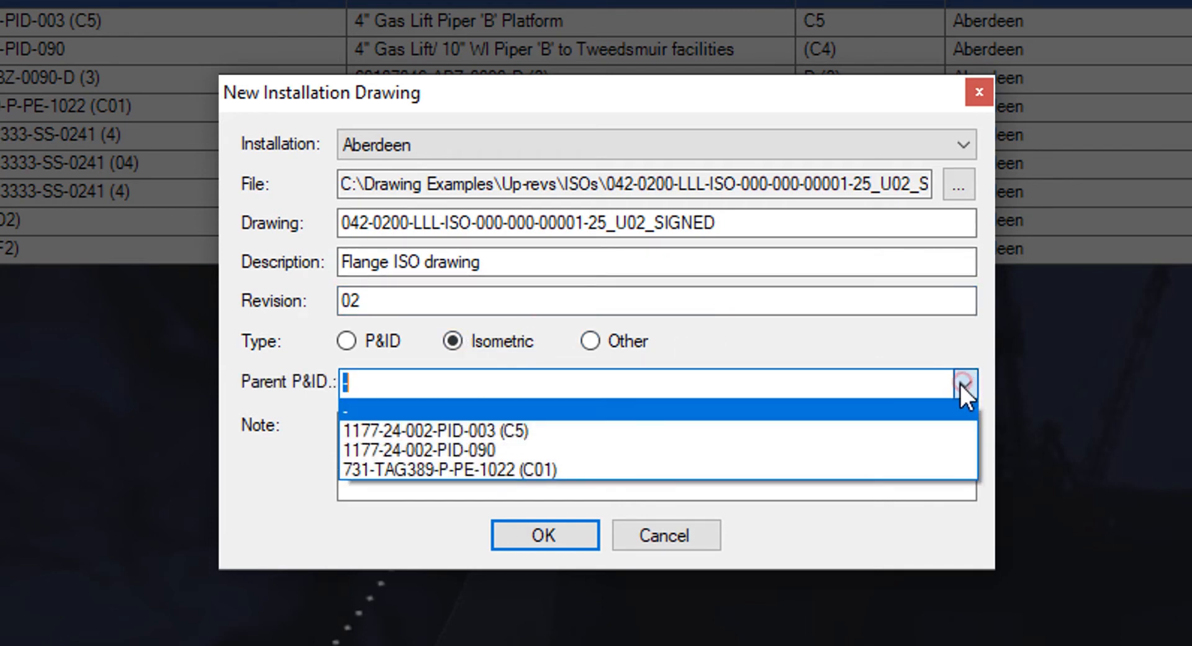
click(828, 435)
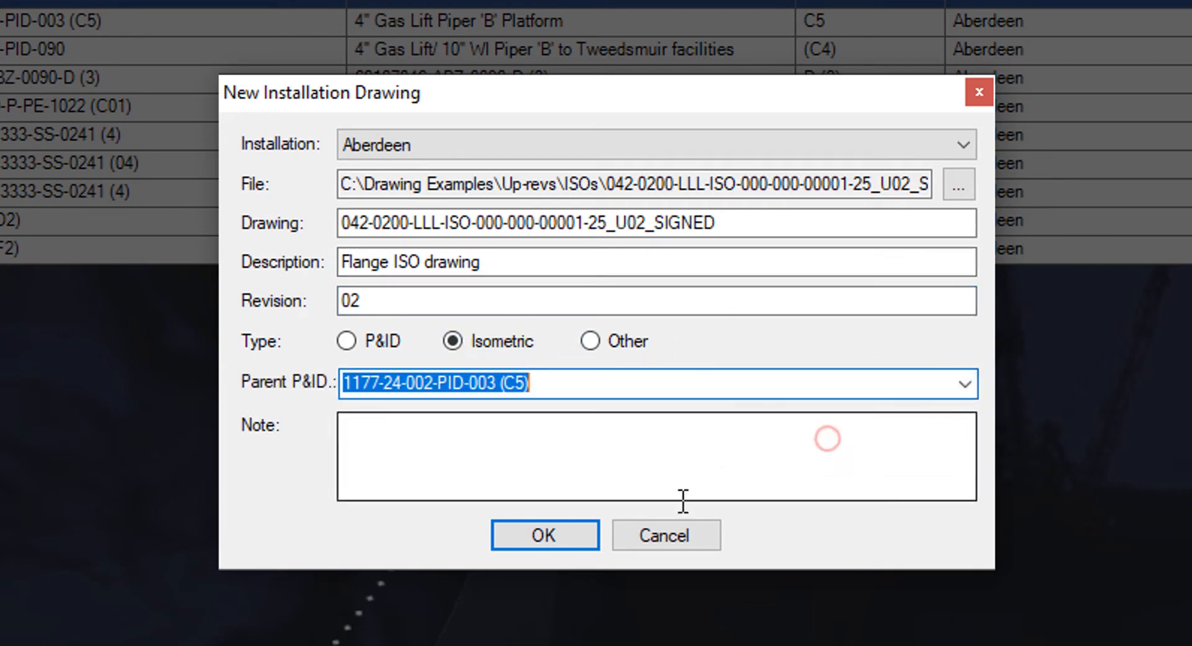
click(579, 534)
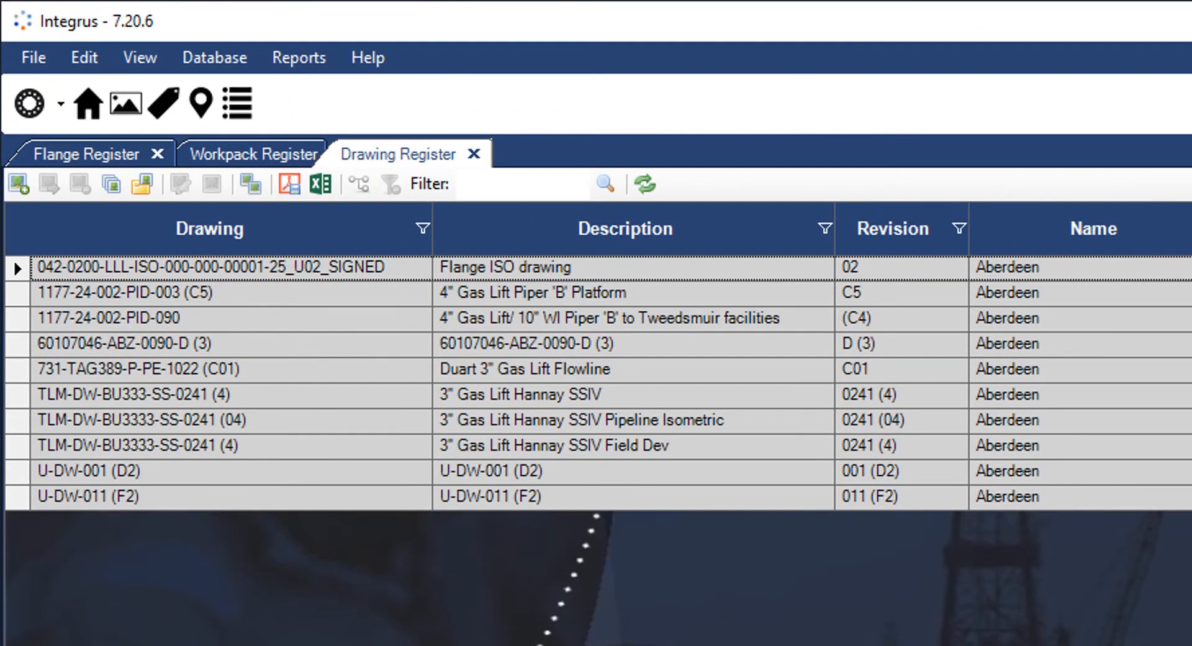
- Open Drawing Import with the ISOs folder path as source and preview the drawings
click(103, 184)
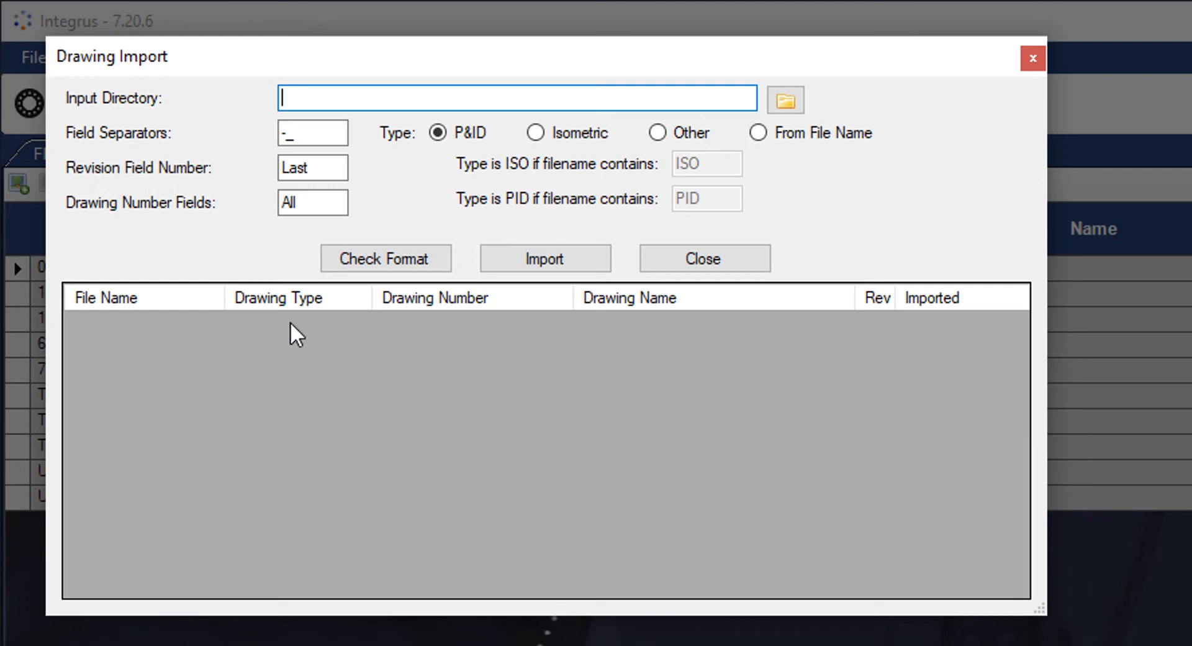
text(C:\Drawing Examples\Up-revs\ISOs)
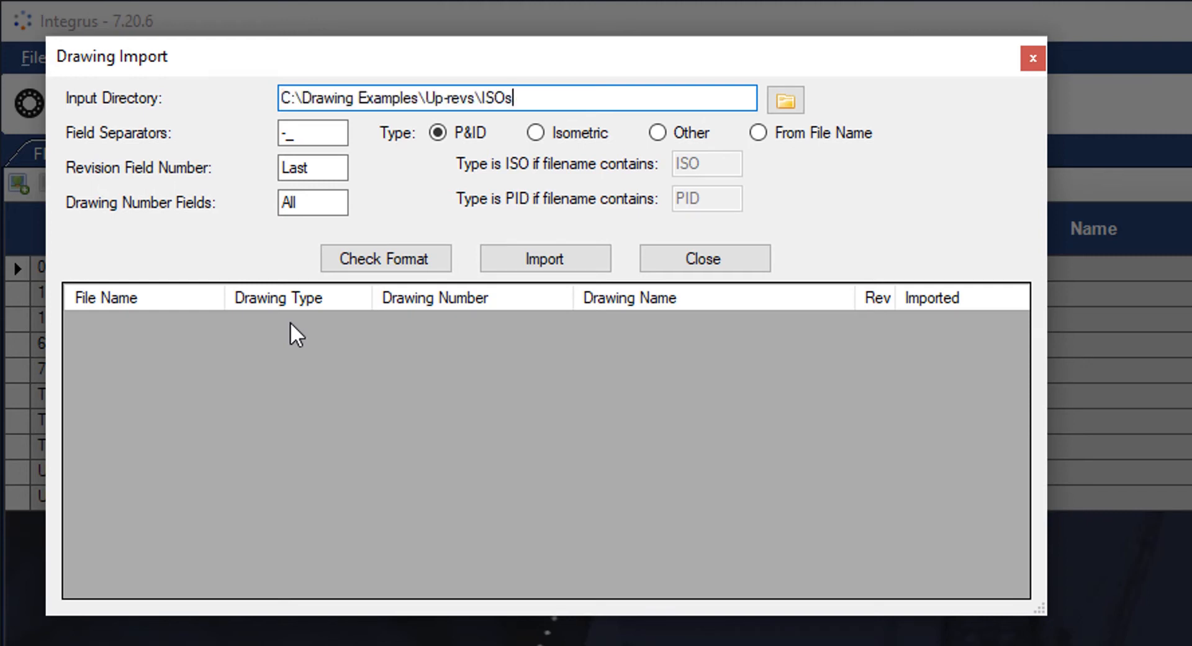
click(357, 260)
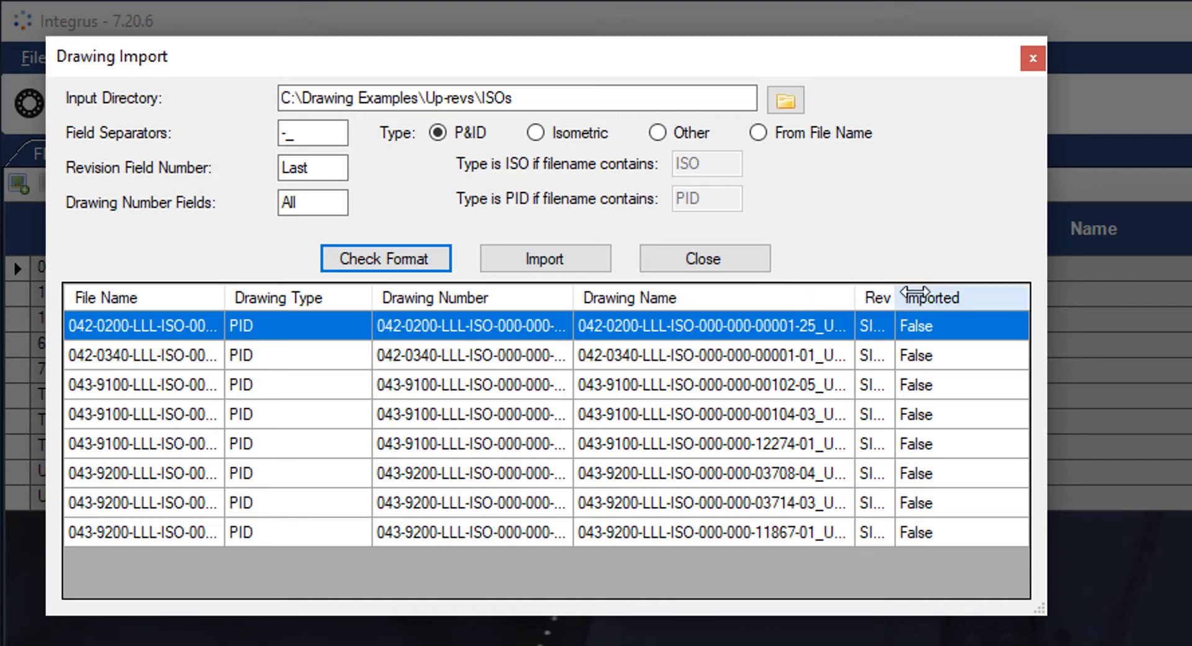
drag(896, 298, 944, 298)
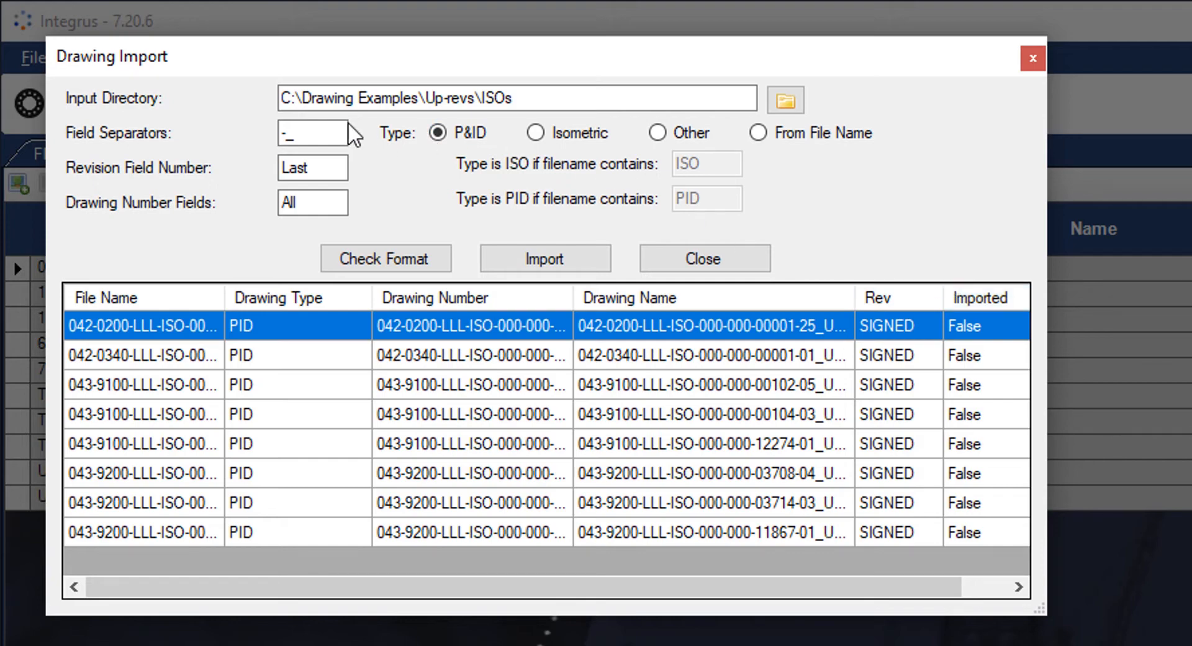
- Set field separator '_' and revision field number 2, check the format, and import the drawings
drag(312, 131, 259, 131)
text(_)
key(Tab)
text(2)
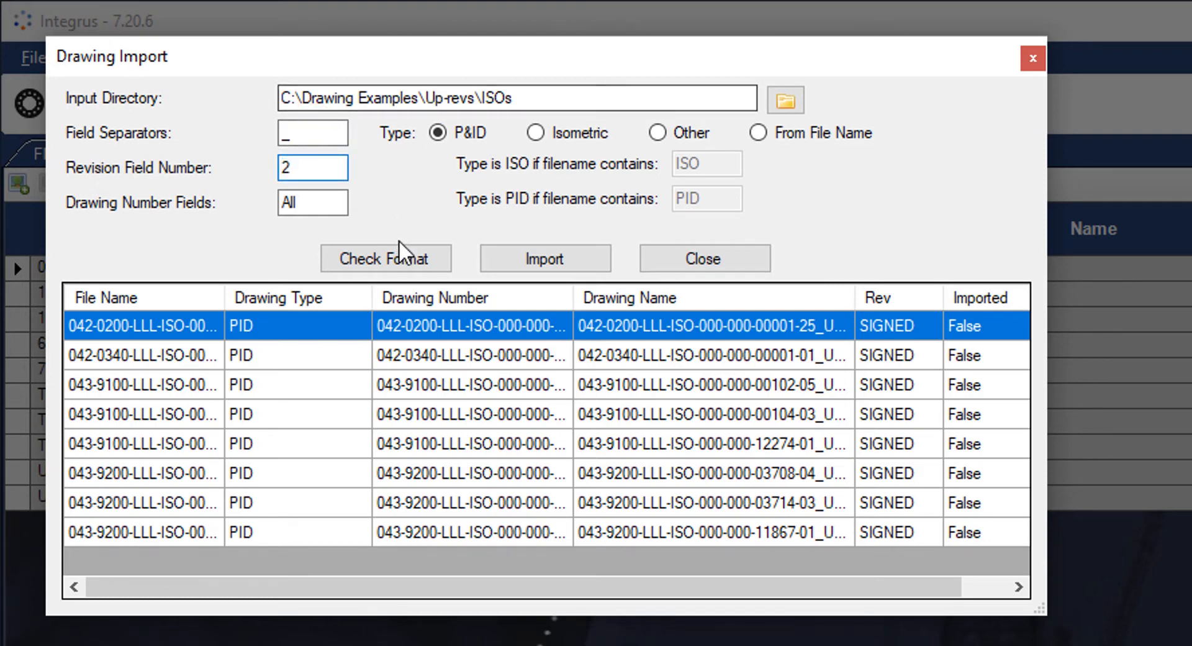
click(401, 259)
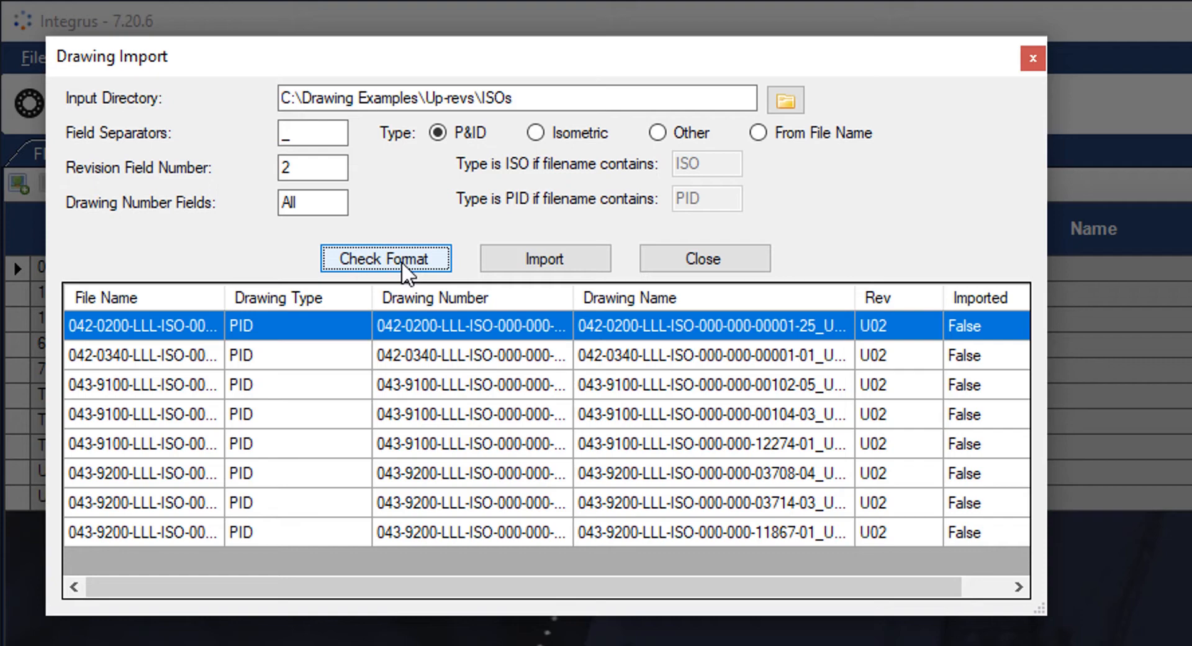
click(542, 262)
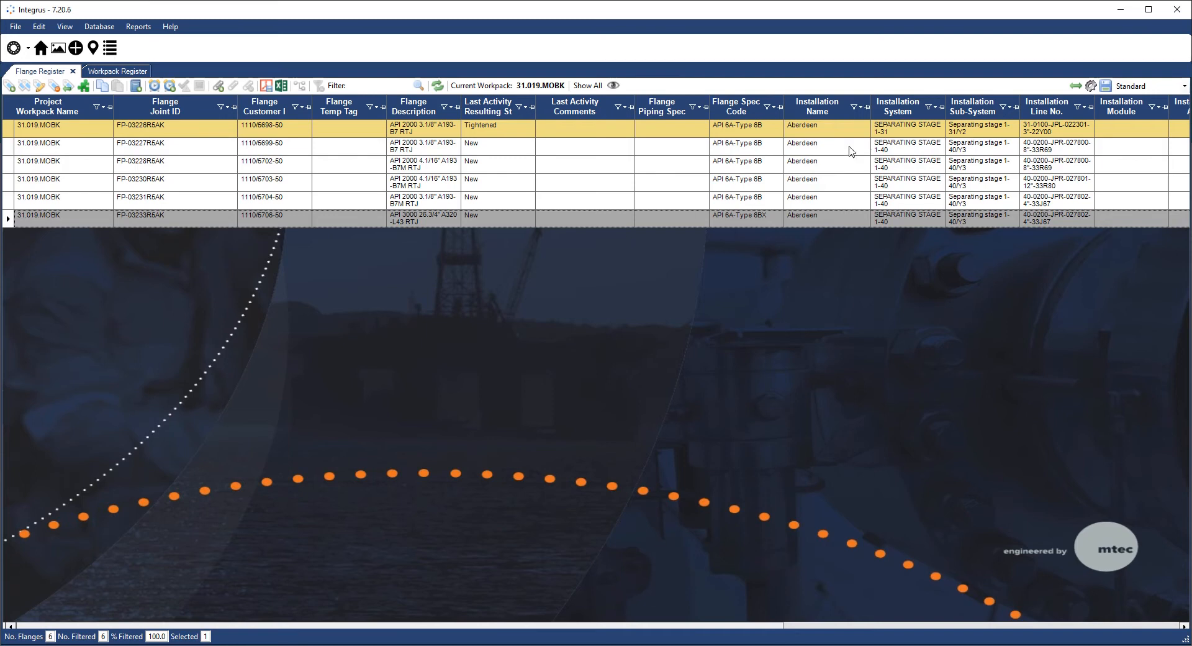
- Show flanges from all workpacks, sorted descending by Flange Joint ID
click(584, 87)
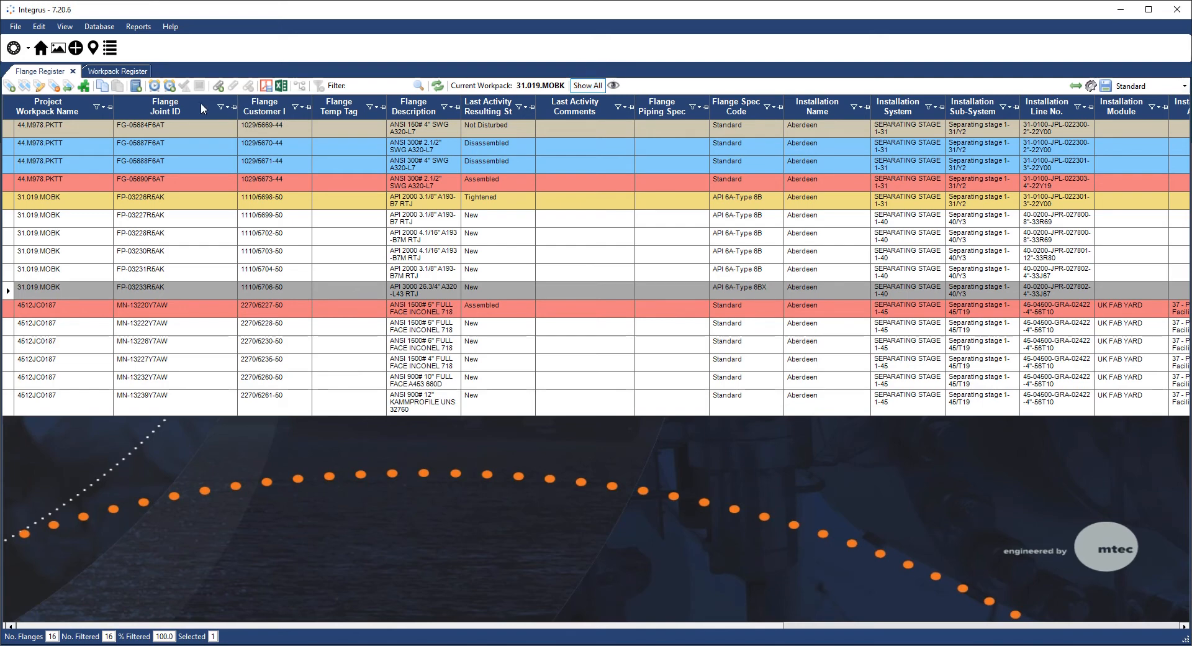
click(173, 111)
click(173, 111)
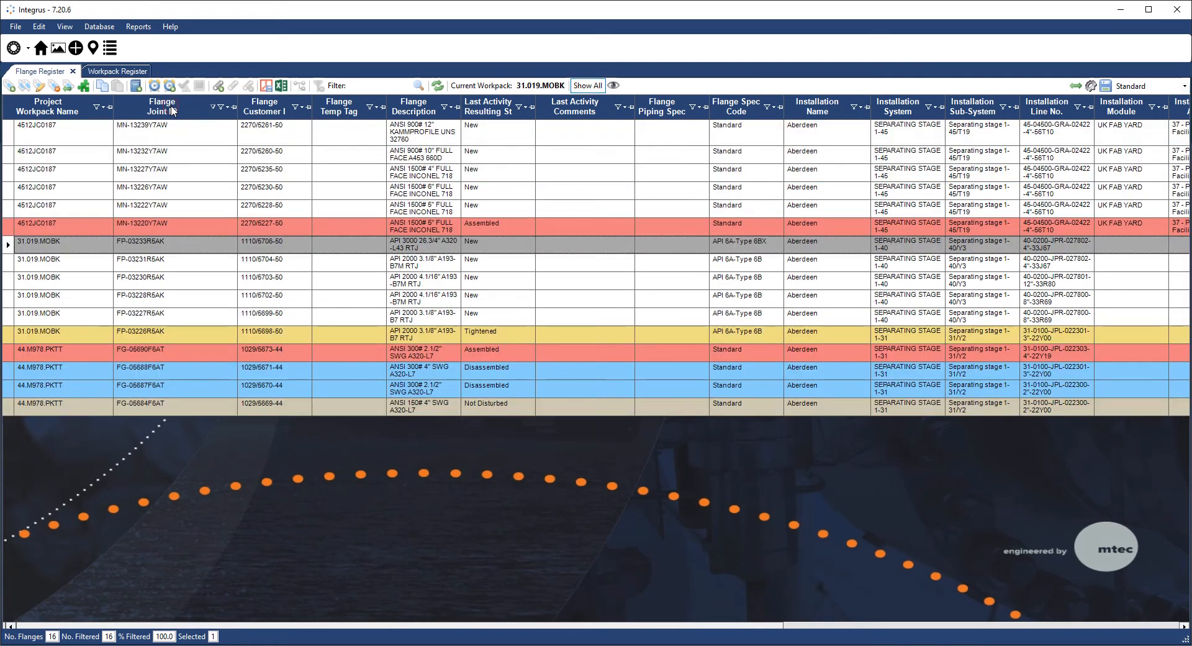
- Filter Flange Joint ID to FG-05687F6AT and pin the Flange Customer ID and Flange Joint ID columns leftmost
click(221, 108)
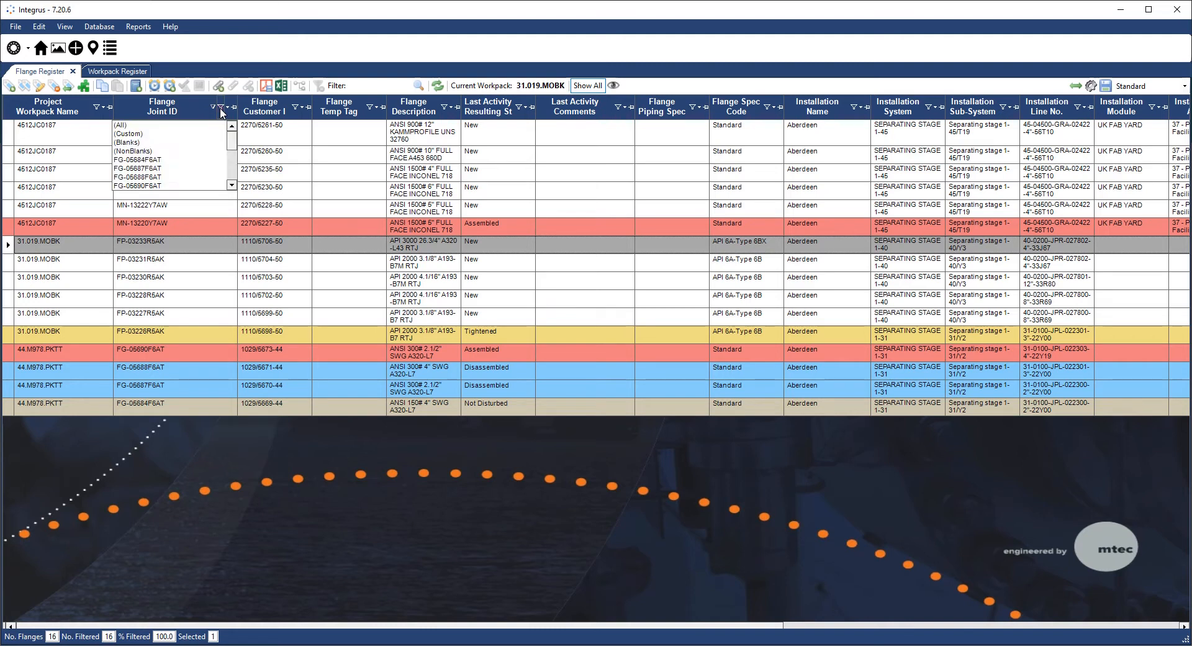
mouse_move(233, 139)
mouse_down()
mouse_move(218, 178)
mouse_move(240, 138)
mouse_up()
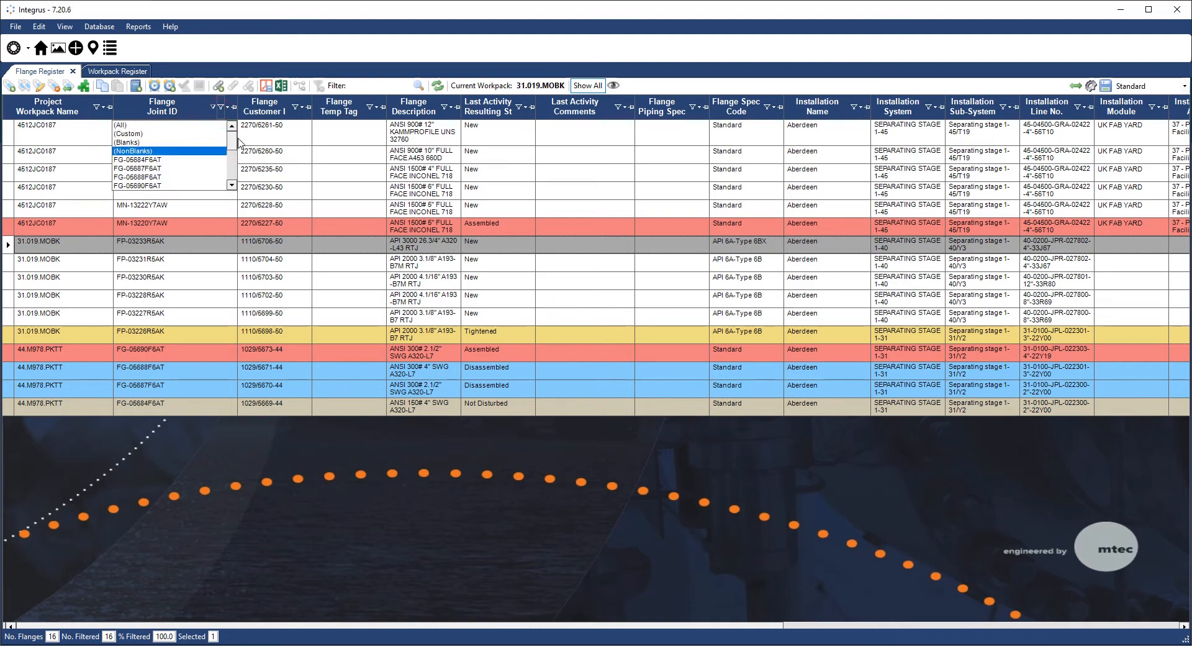
click(196, 168)
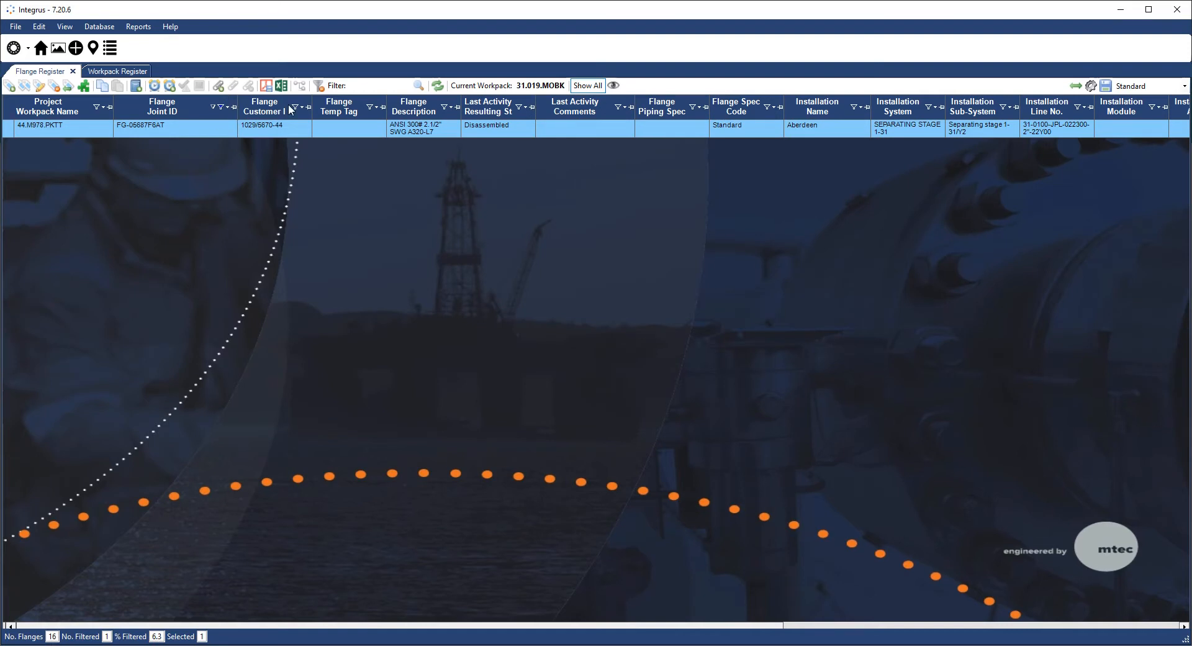
click(308, 110)
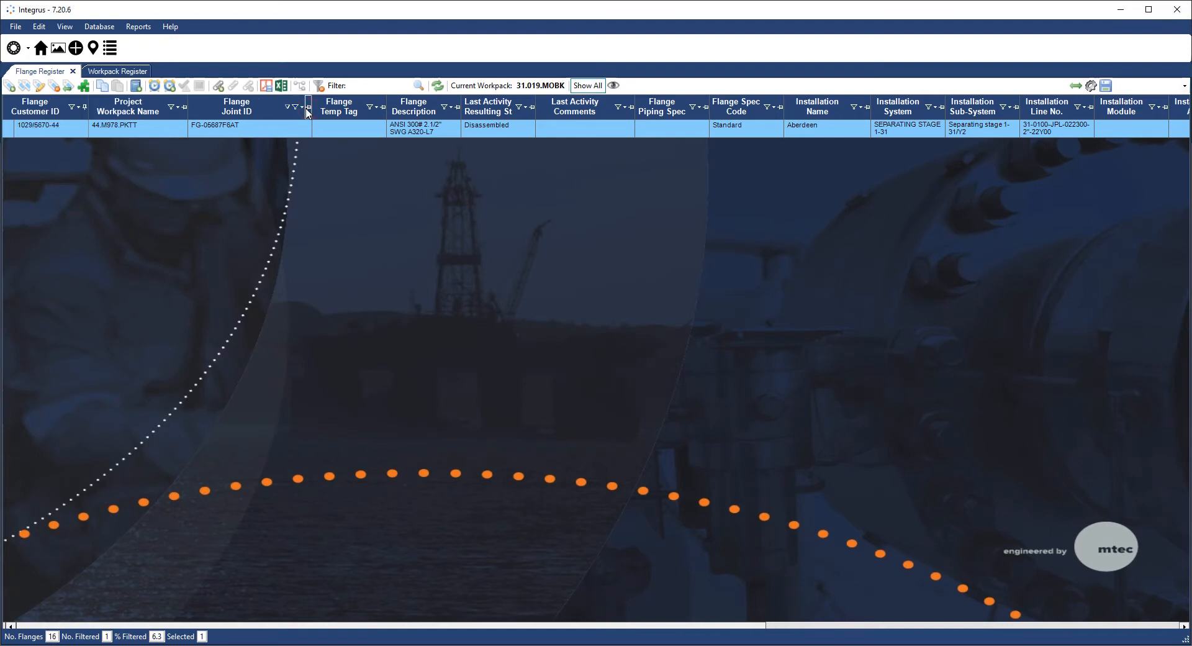
click(309, 110)
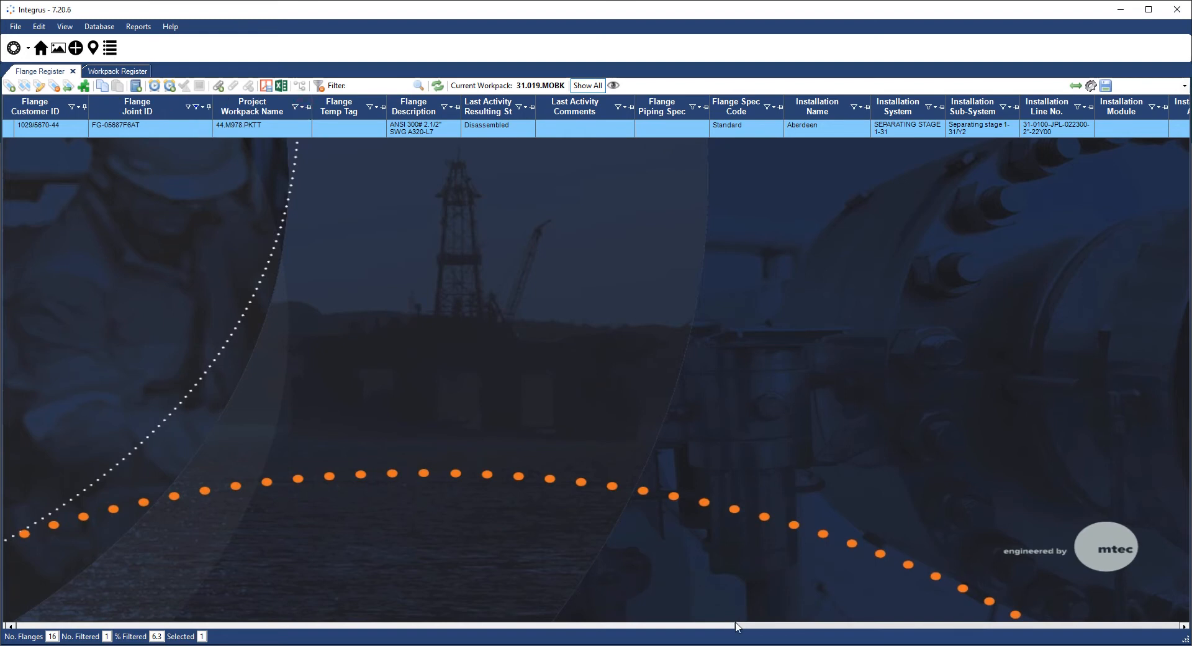
- Swap the Flange Joint ID column for Flange Criticality and clear grid filters to show all 16 flanges
mouse_move(737, 626)
mouse_down()
mouse_move(984, 570)
mouse_move(824, 607)
mouse_move(723, 609)
mouse_up()
click(303, 109)
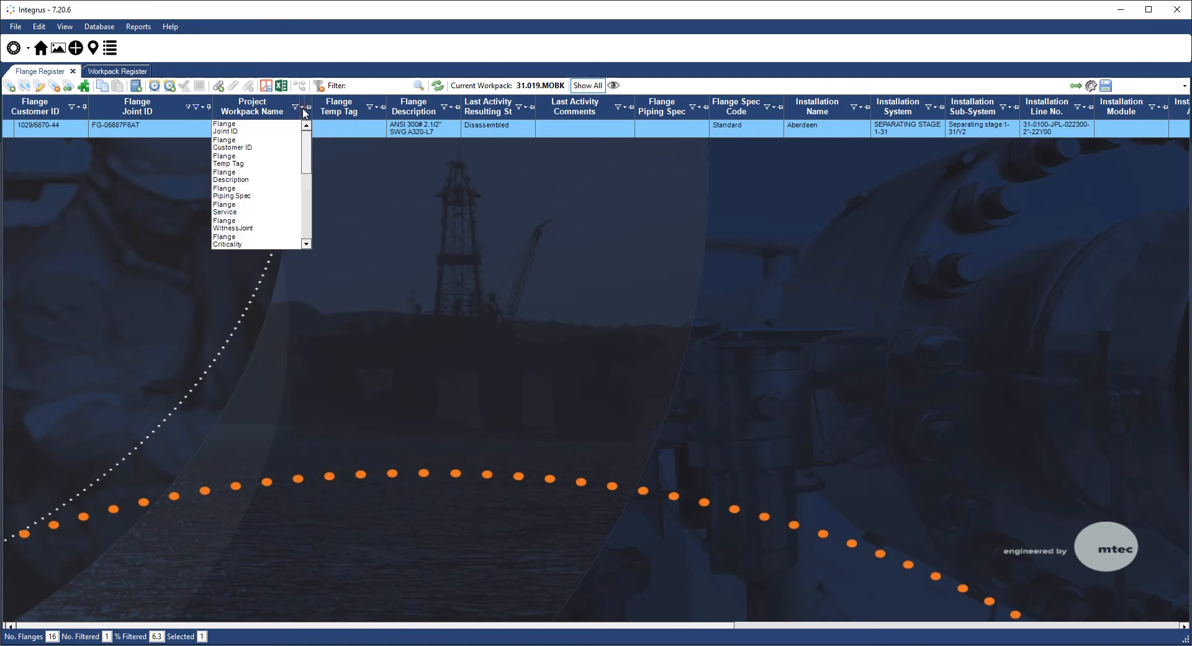
click(278, 130)
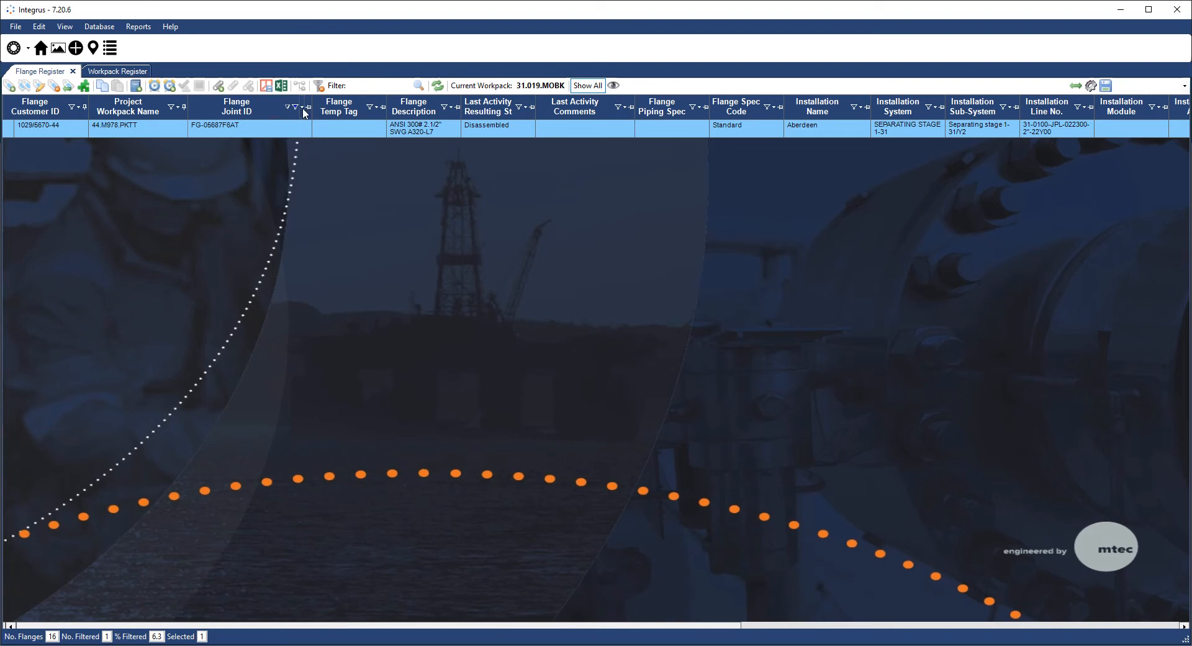
click(305, 110)
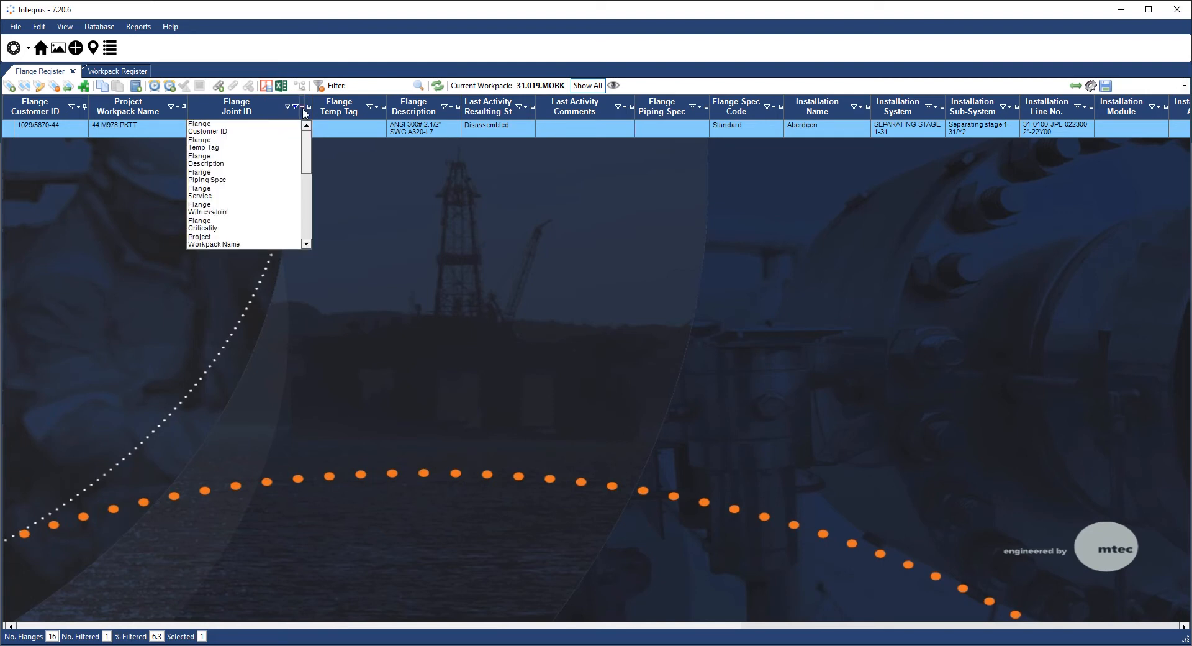
click(216, 227)
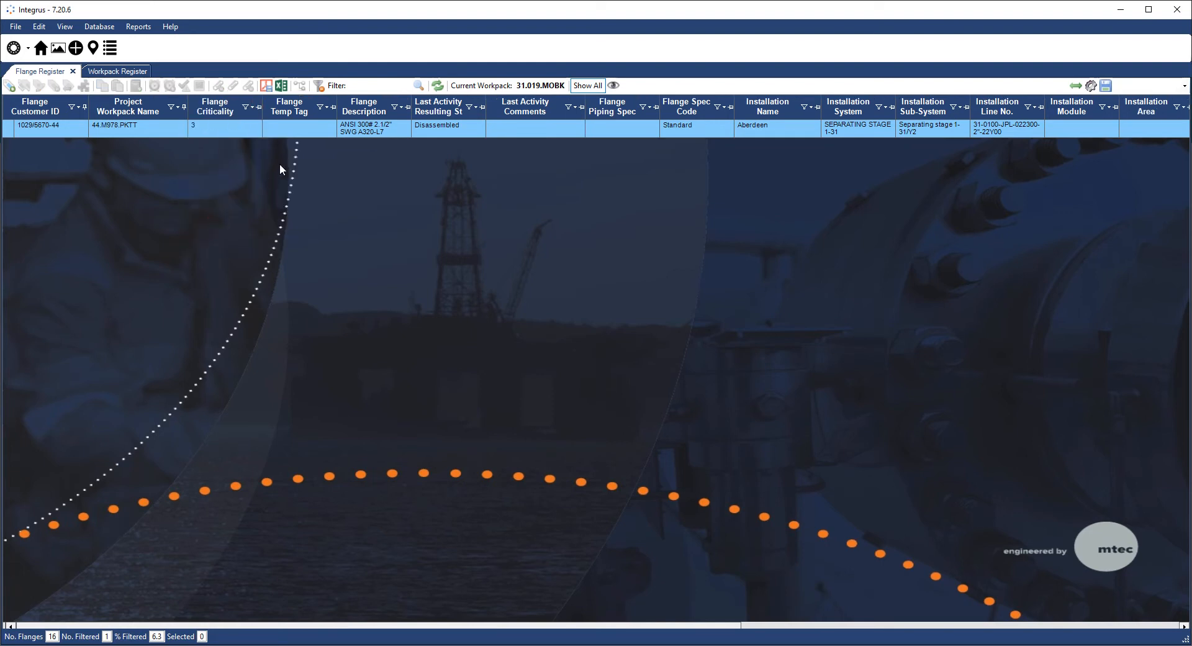
click(319, 86)
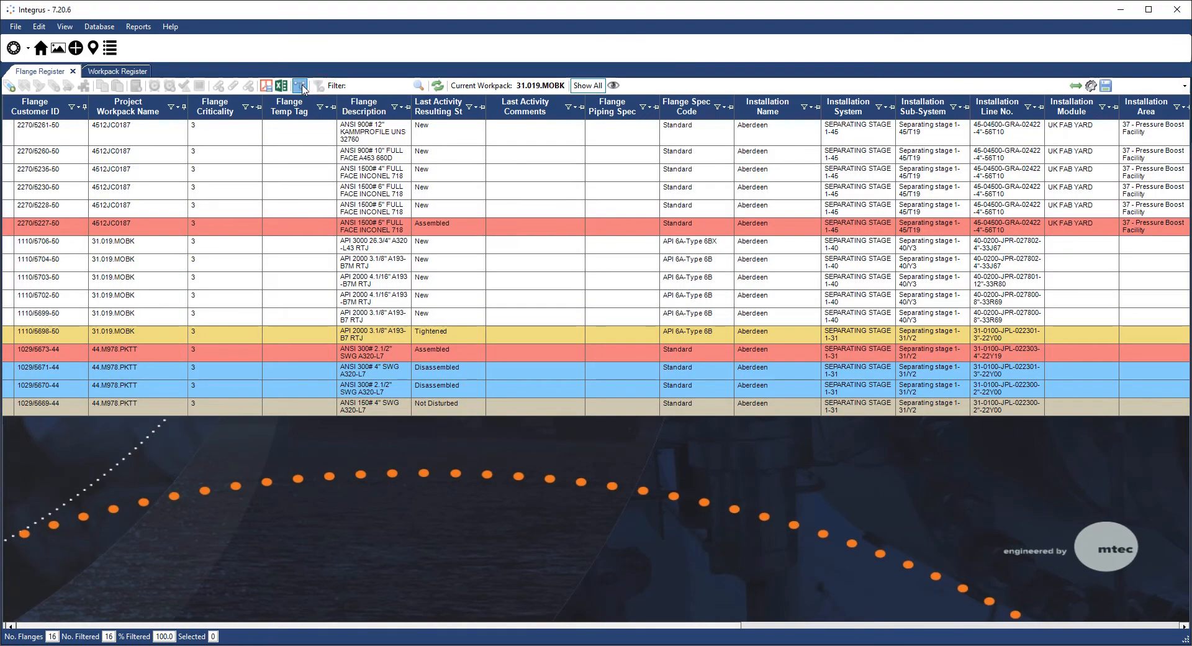
- Group the flanges by Project Workpack Name and expand the 4512JC0187 and 44.M978.PKTT groups
click(299, 86)
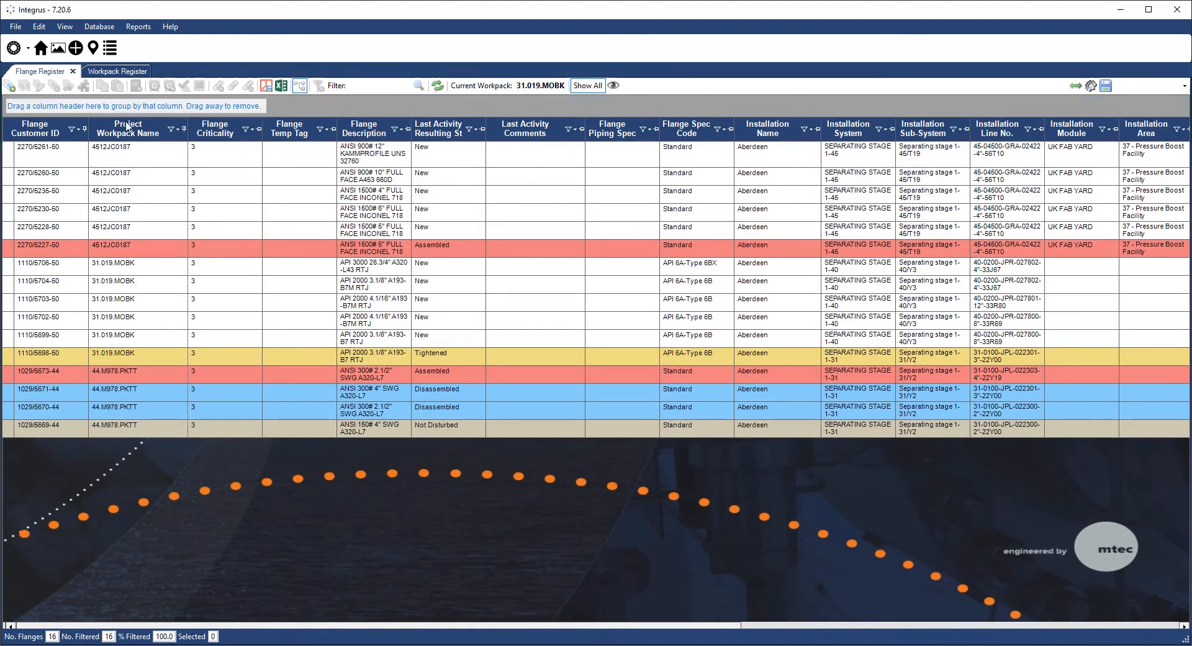
drag(133, 133, 93, 106)
click(7, 168)
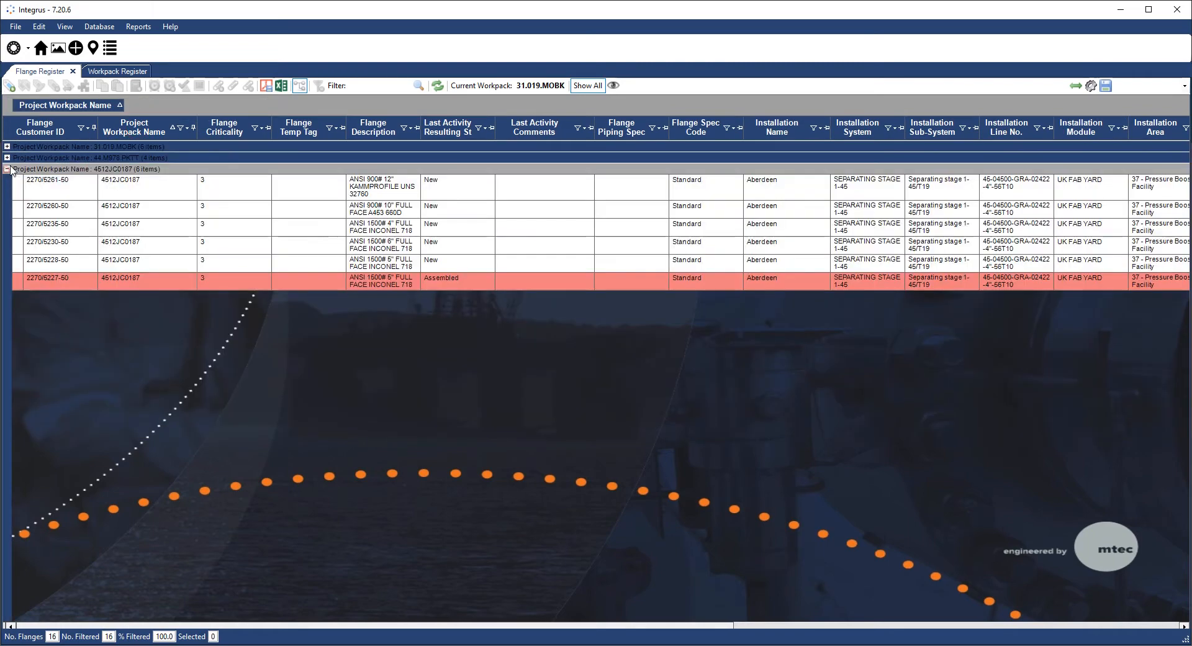
click(7, 158)
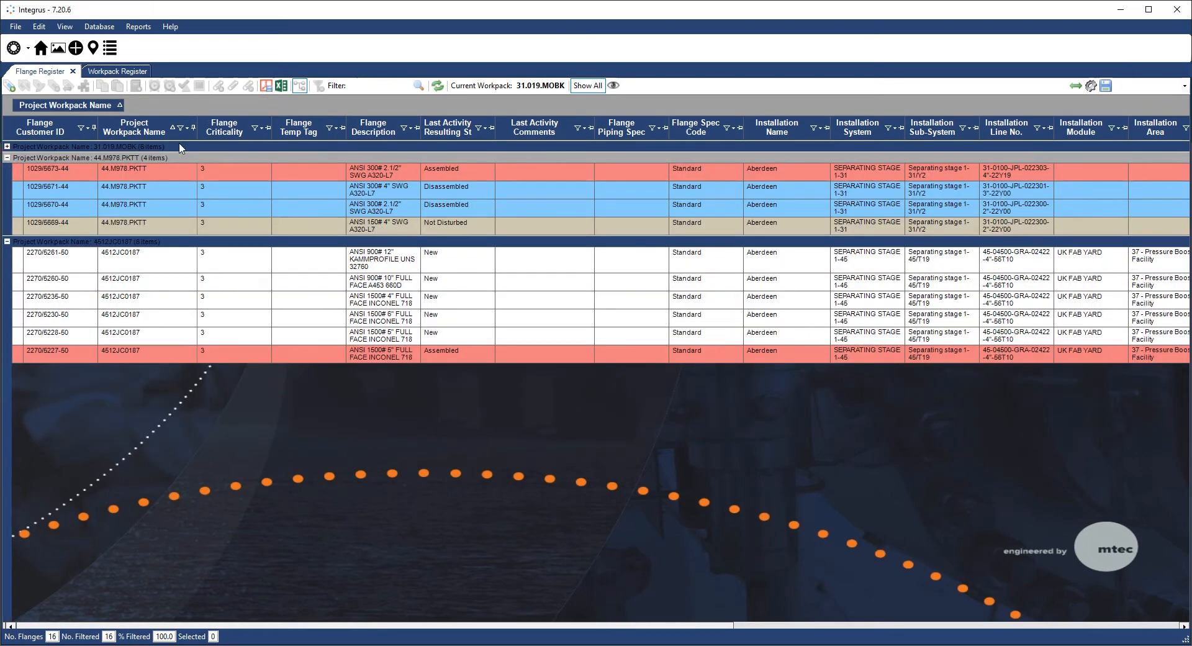
- Add Flange Criticality as a second grouping level, inspect 31.019.MOBK's criticality 3 subgroup, then remove grouping
drag(218, 132, 211, 113)
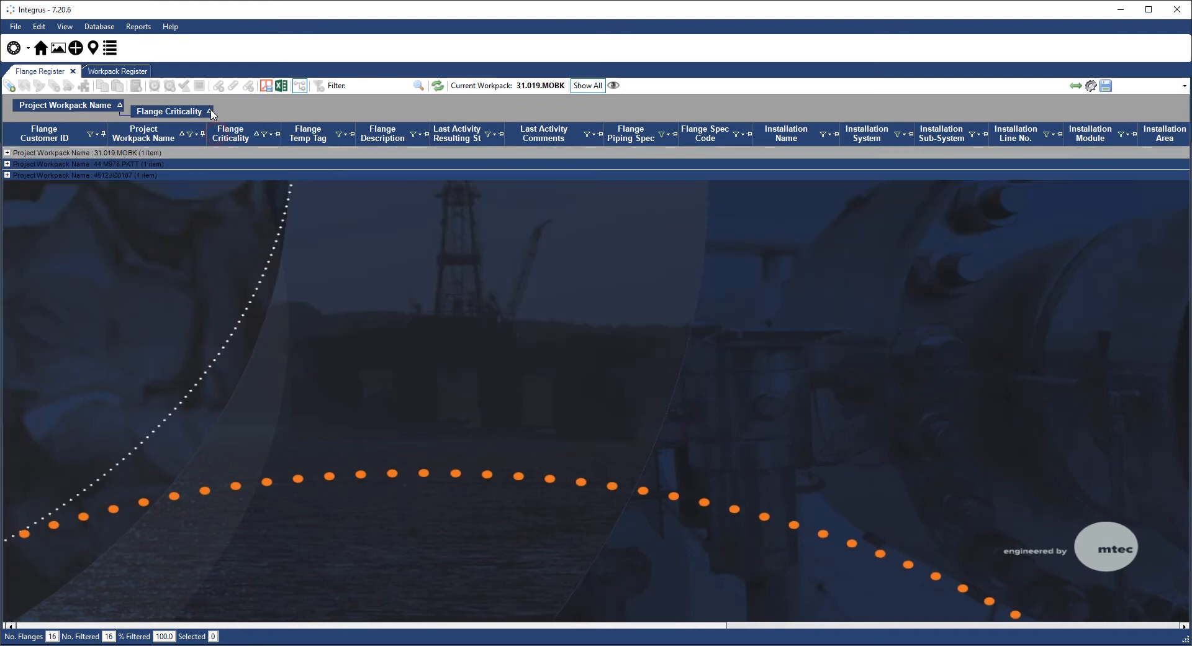
click(8, 152)
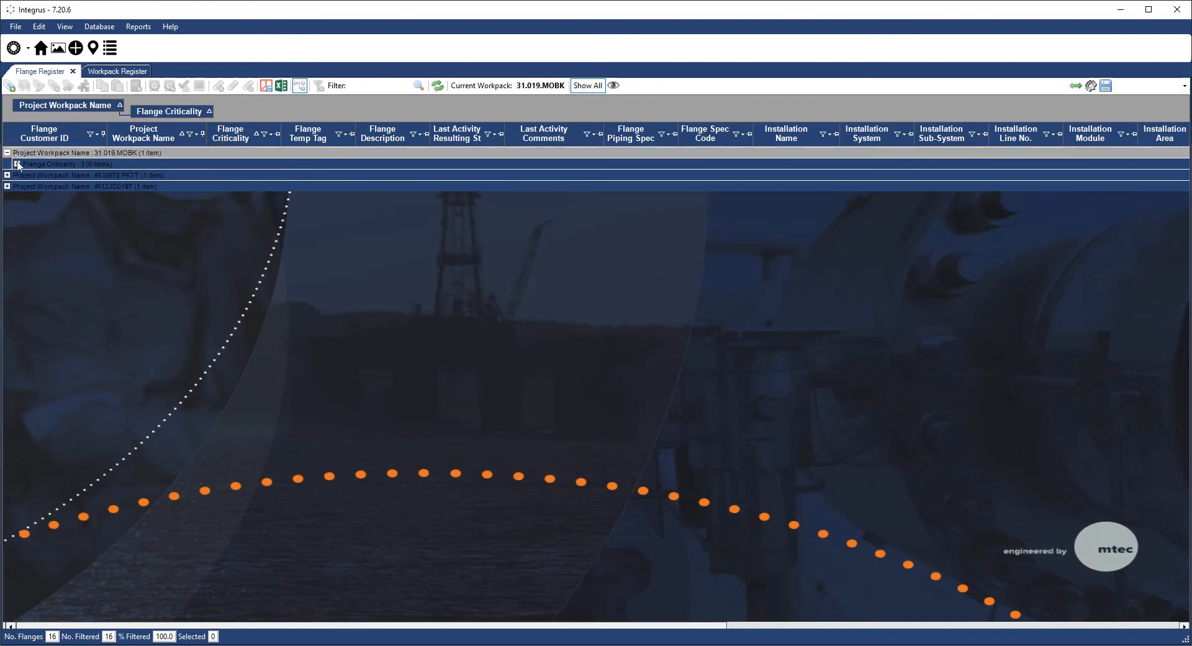
click(17, 164)
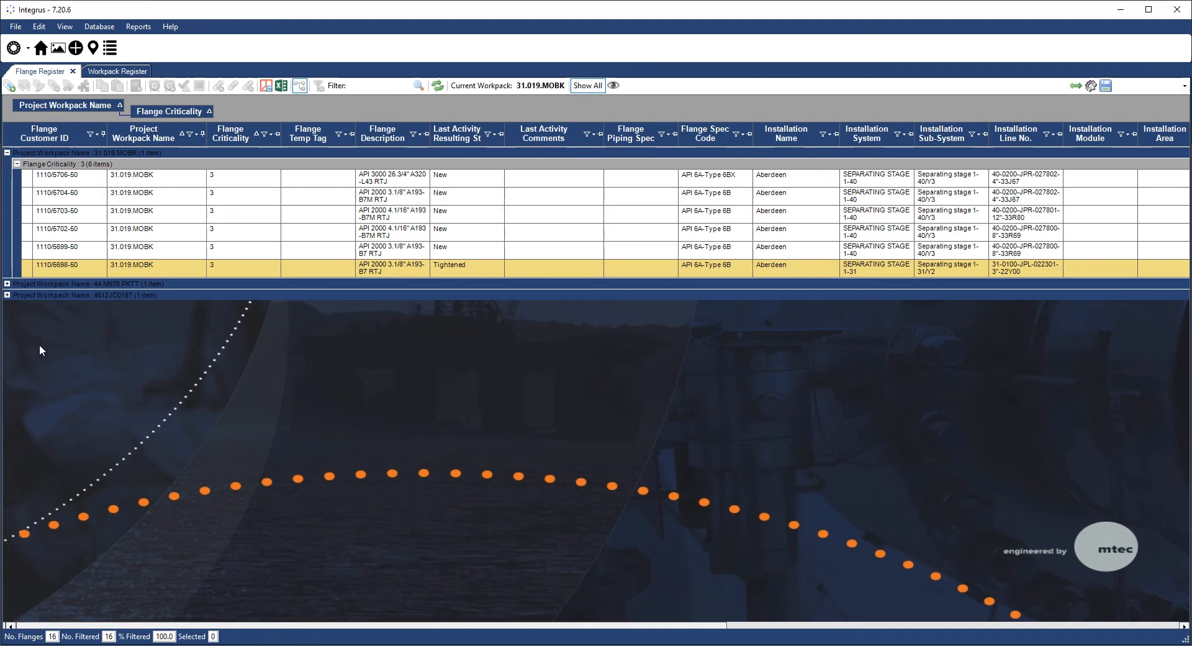
click(300, 85)
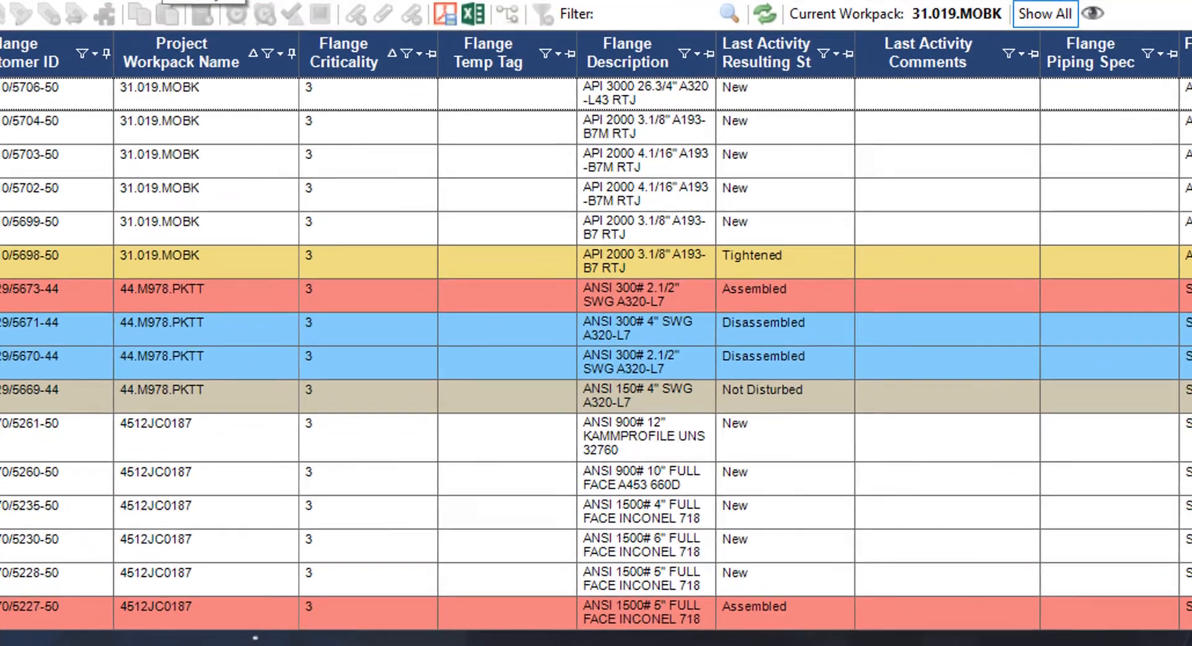
- Enable custom flange Field 1 in Project Details, name it 'Demo field 1', and update
click(175, 28)
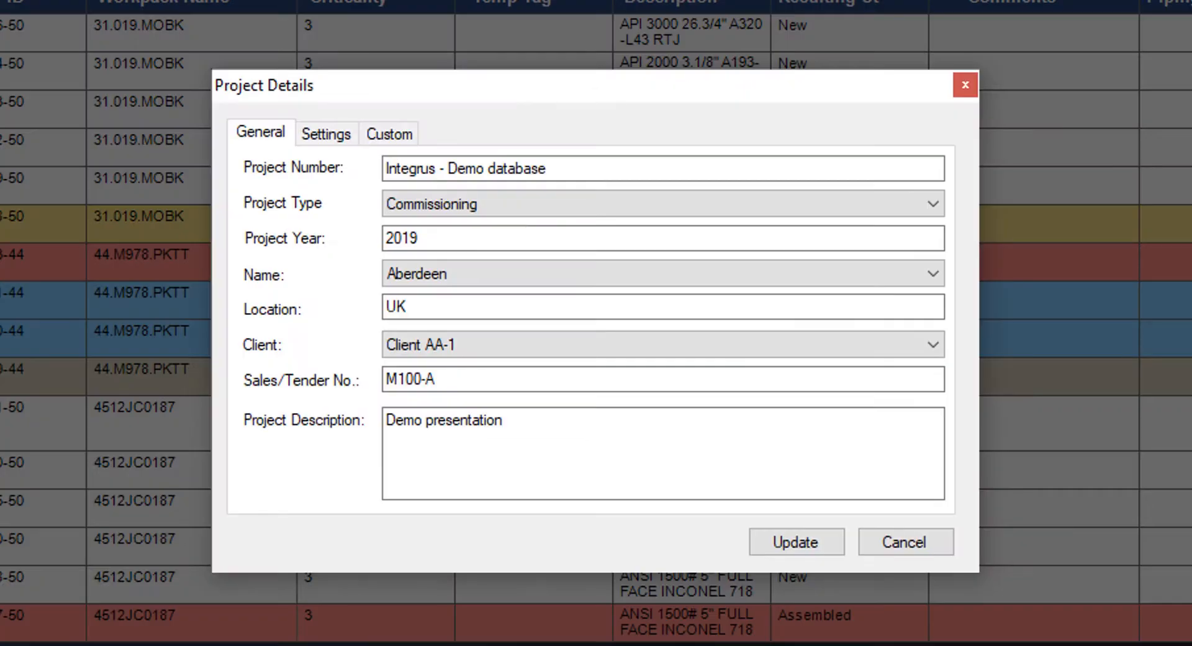
click(391, 137)
click(320, 192)
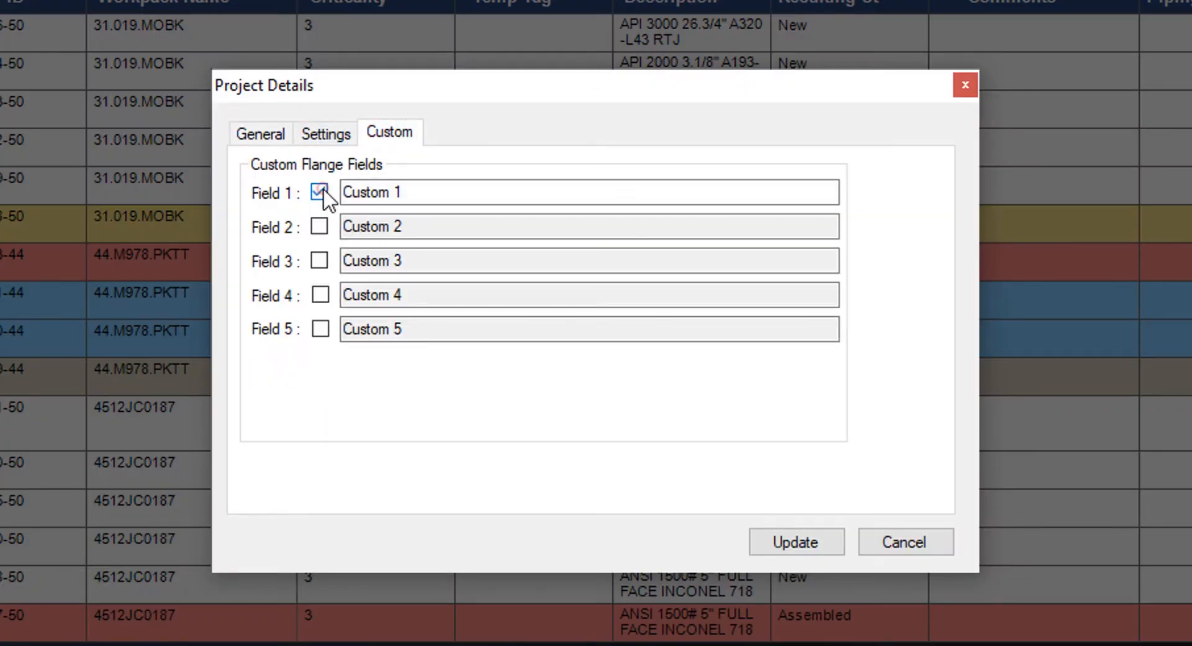
click(425, 189)
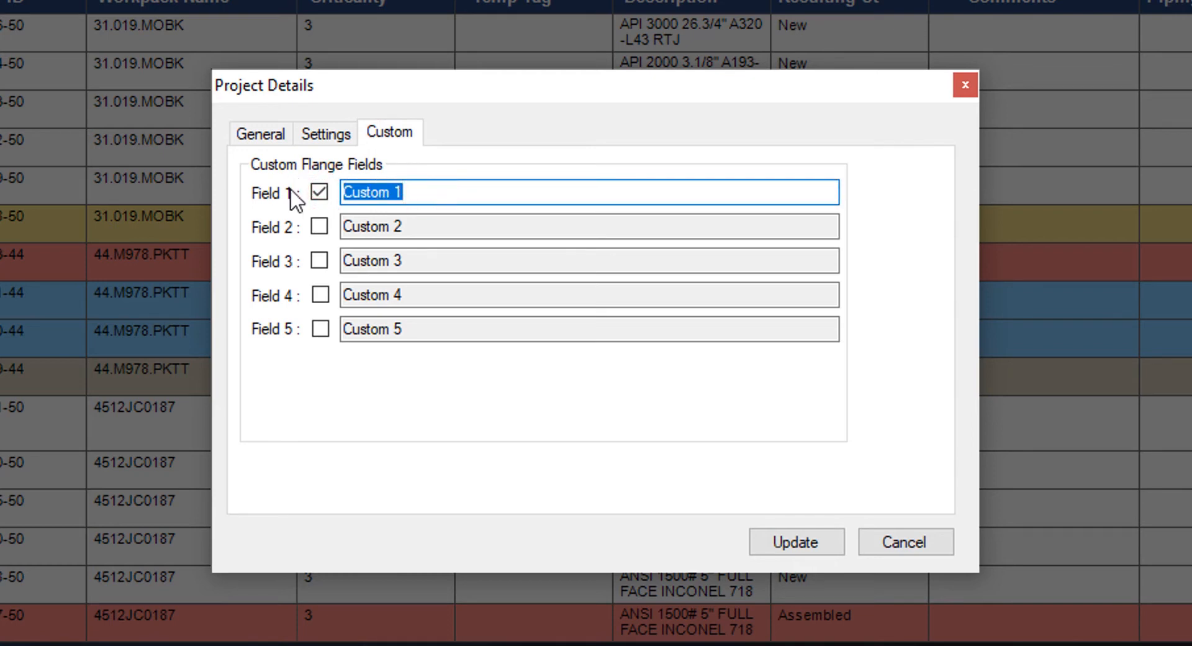
text(Demo field )
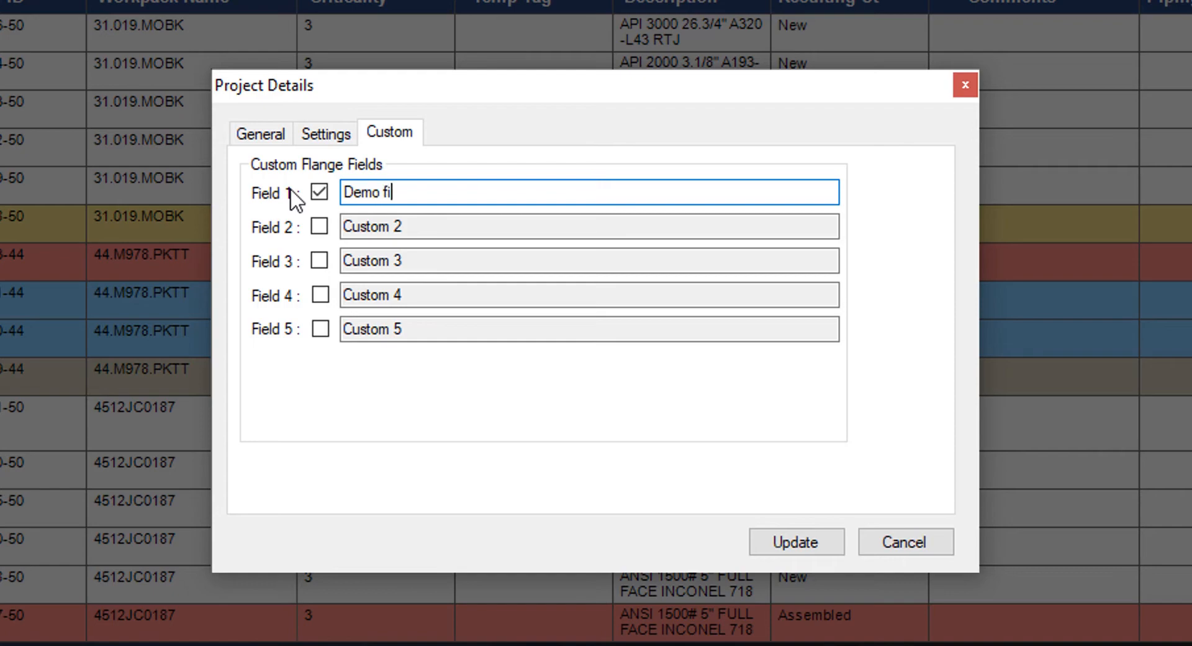
text(1)
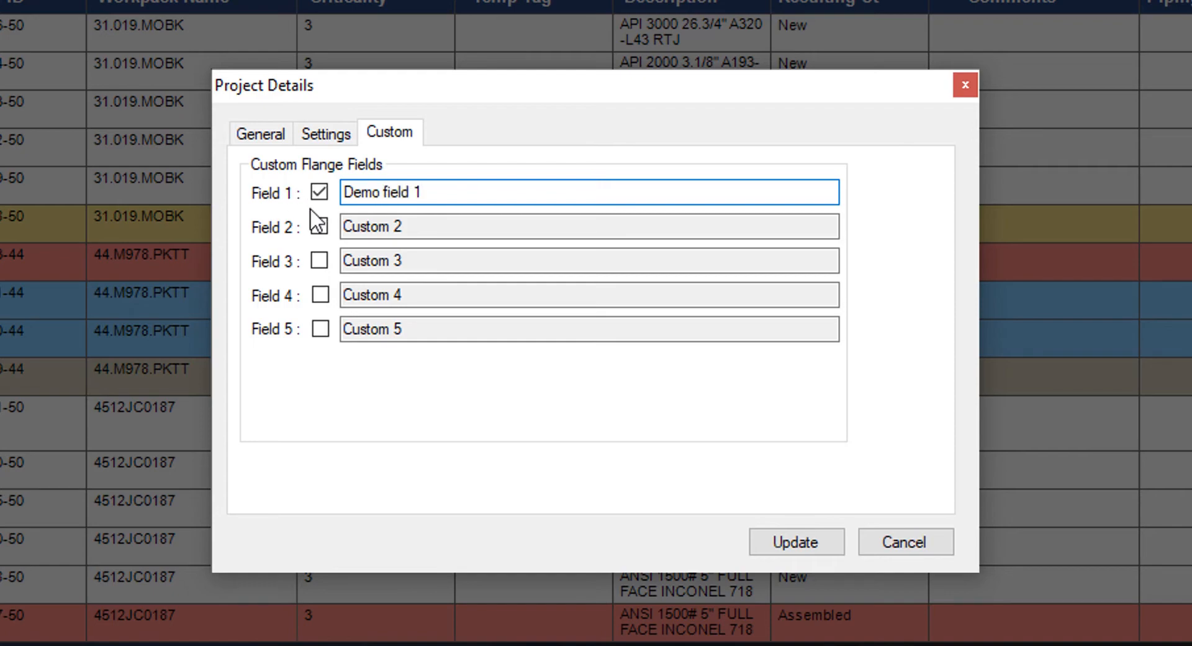
click(774, 541)
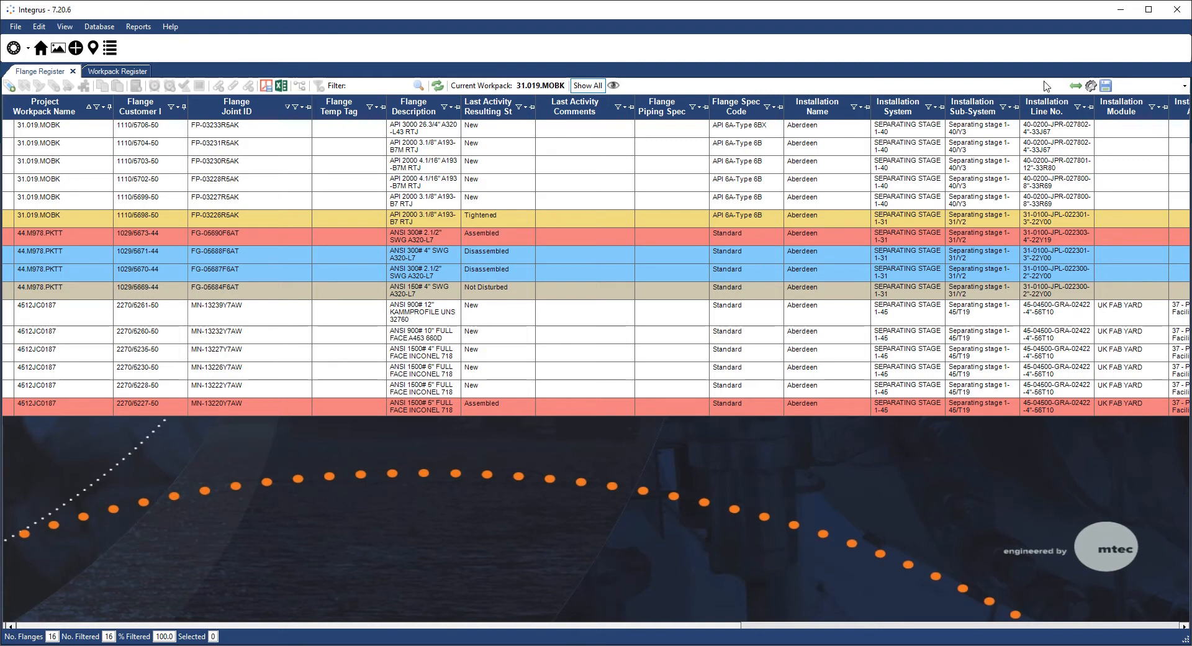
- Add Bolt Material, No. Bolts, Demo field 1 and Joint Type as flange register columns
click(1091, 85)
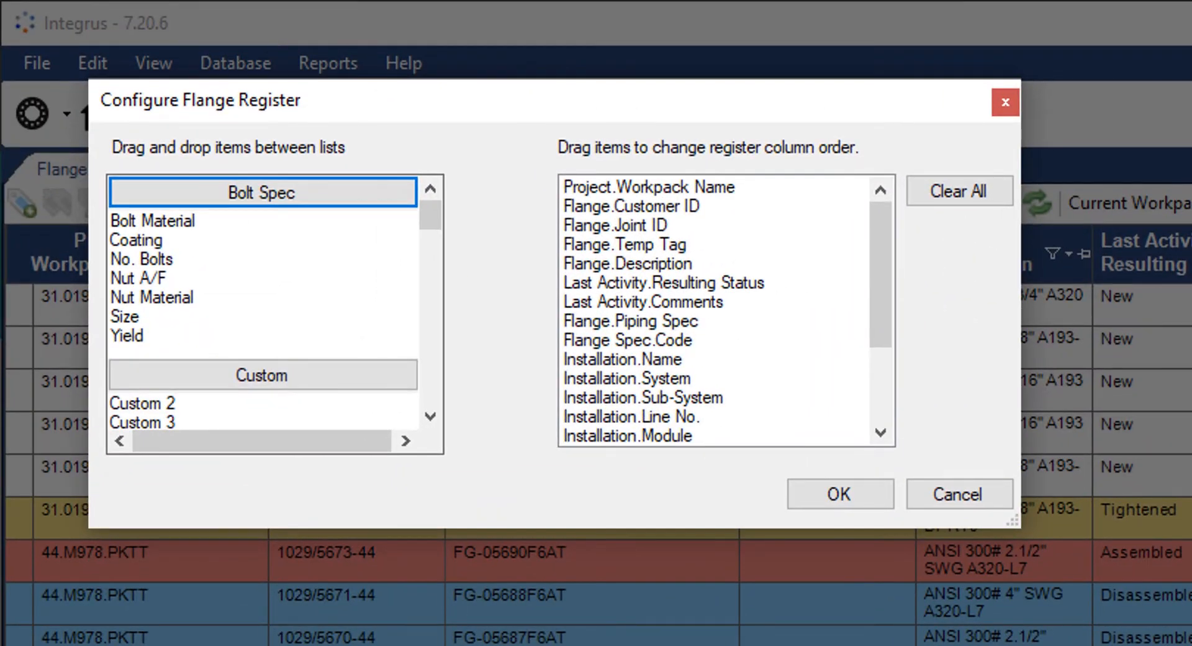
drag(215, 221, 661, 307)
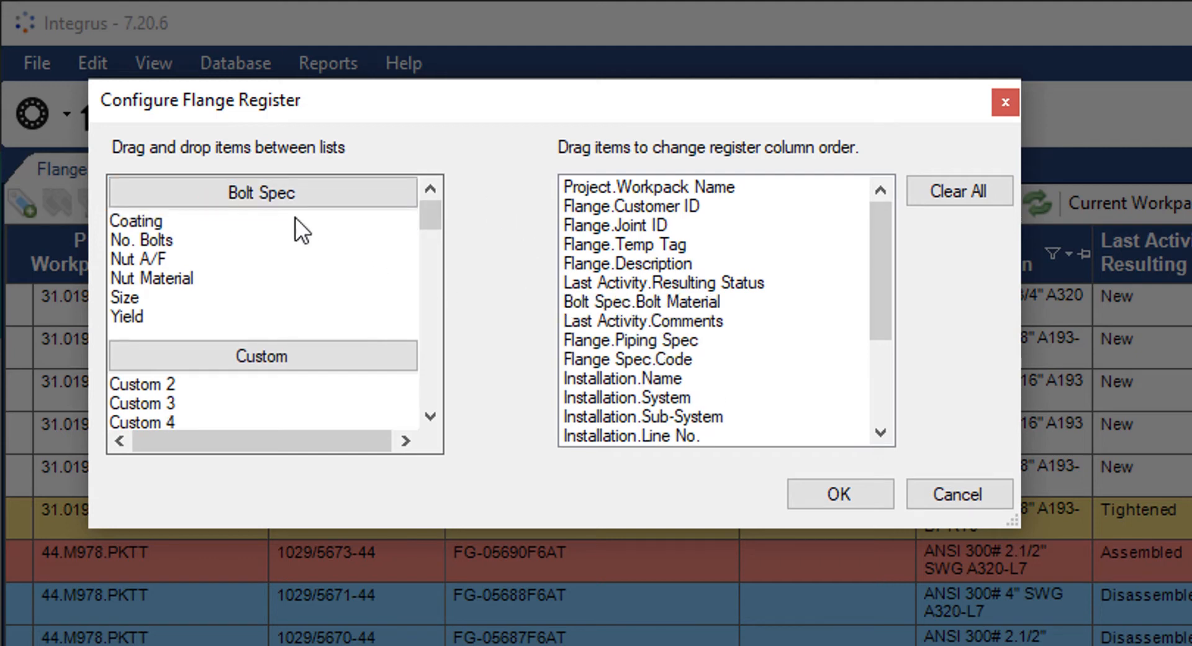
drag(162, 240, 698, 291)
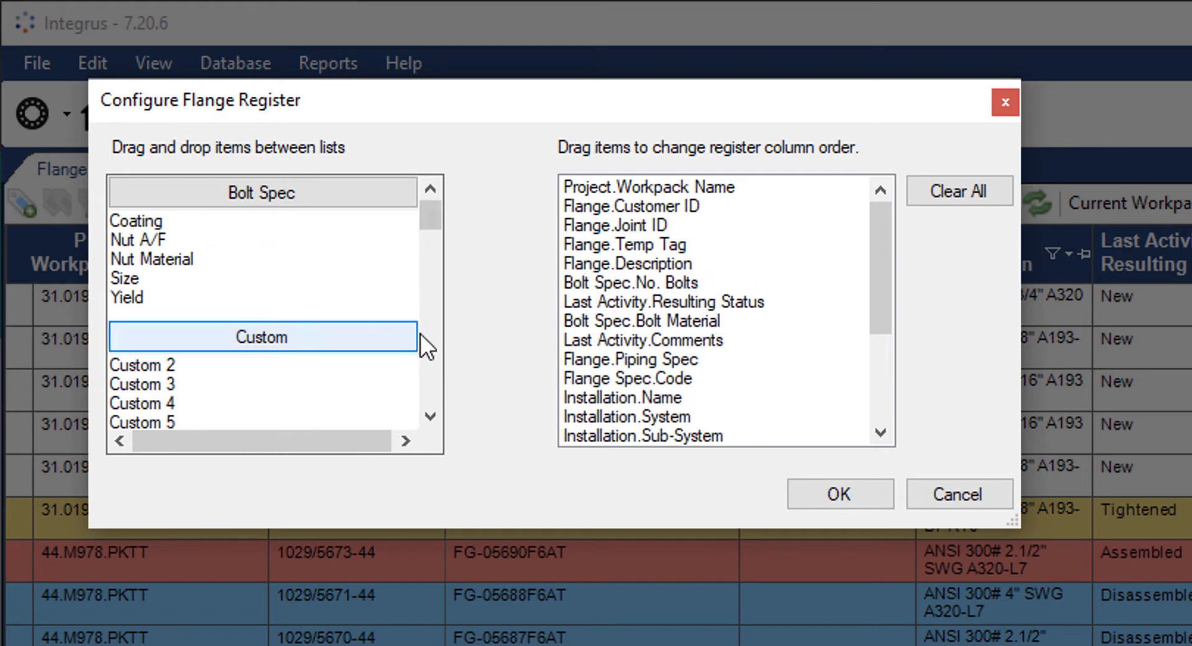
click(429, 414)
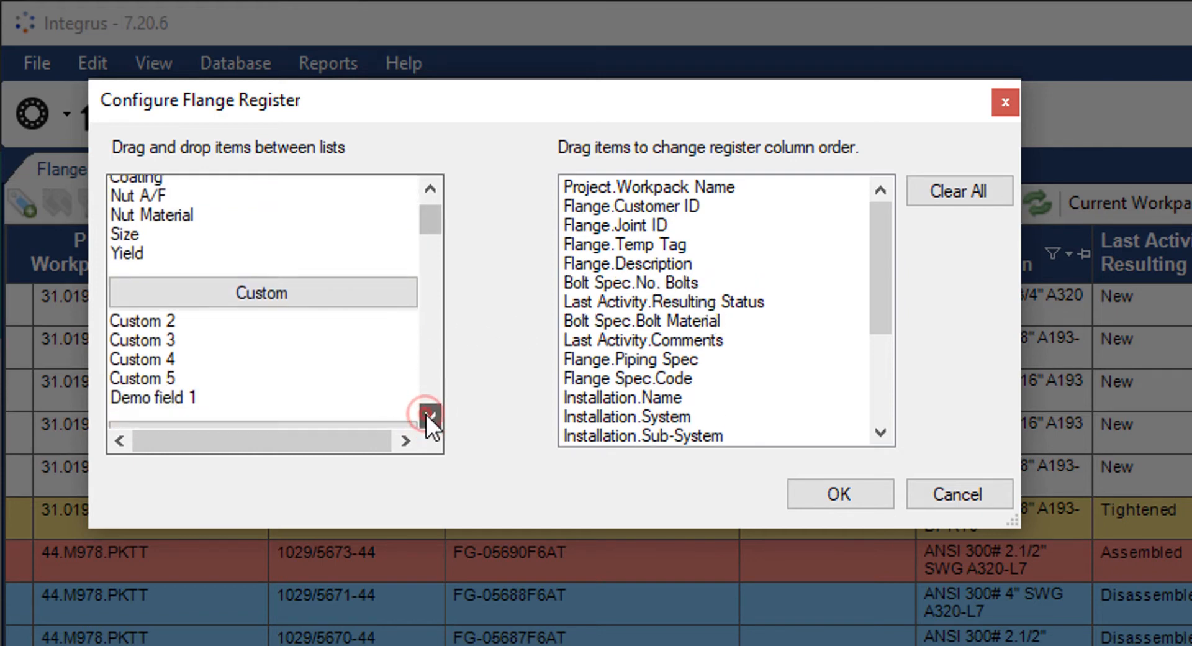
drag(127, 396, 671, 296)
click(349, 286)
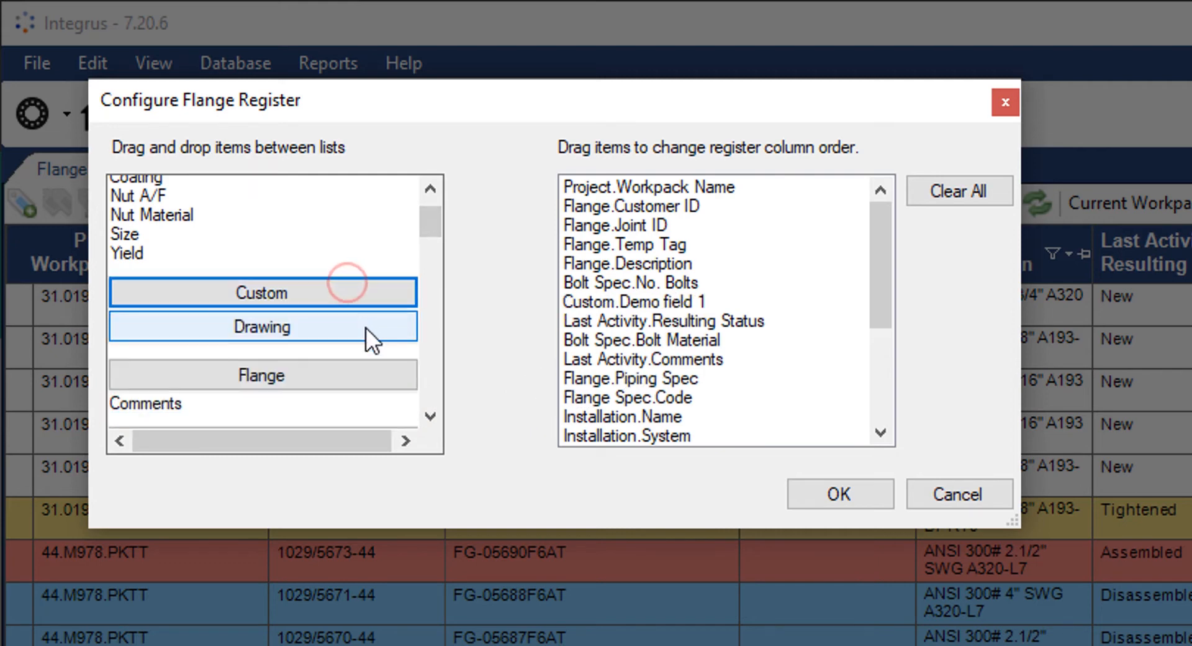
scroll(366, 328, down, 3)
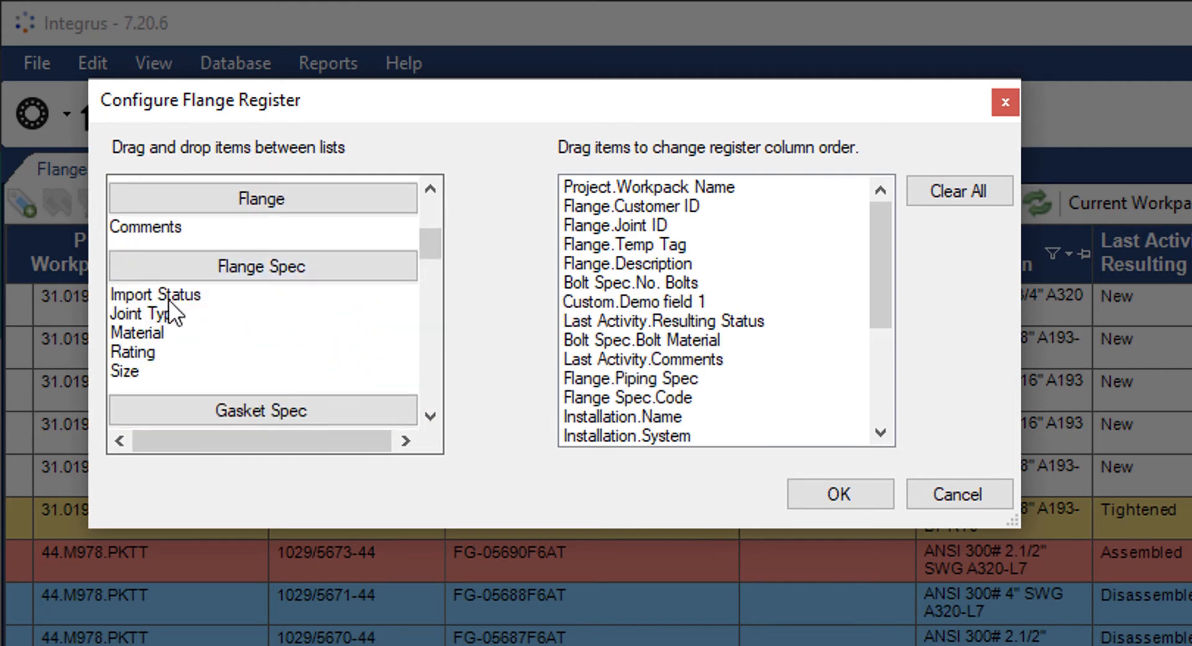
drag(162, 311, 667, 319)
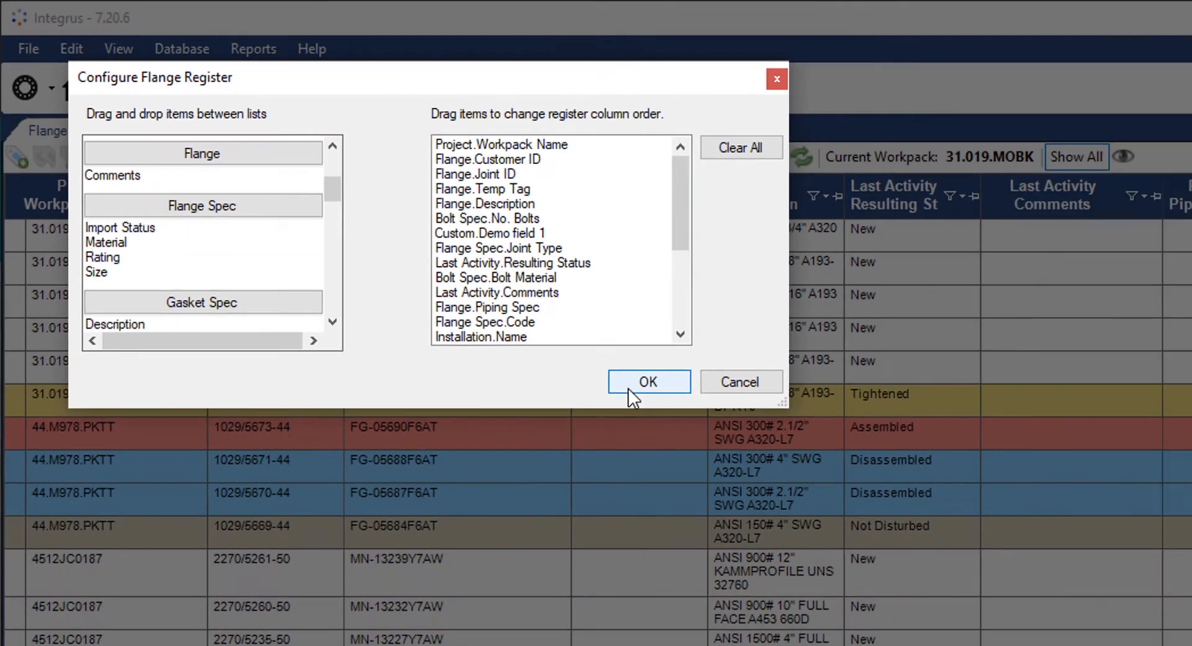
click(838, 493)
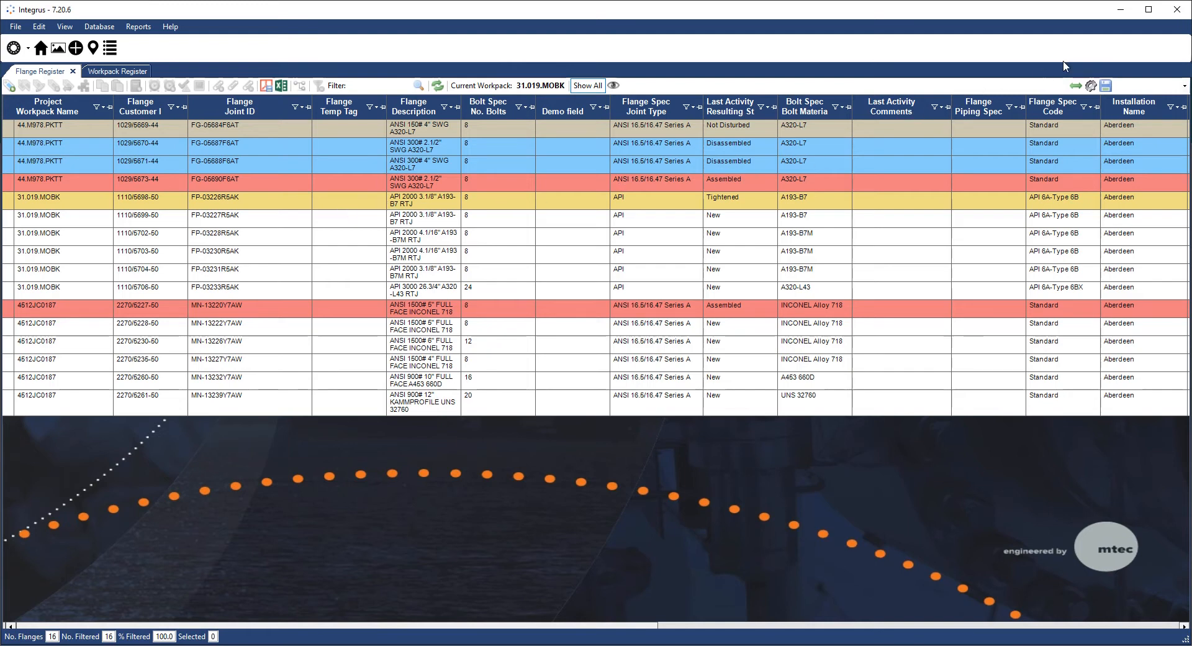
- Save the register layout as 'Demo View' and apply it from the saved views list
click(1106, 85)
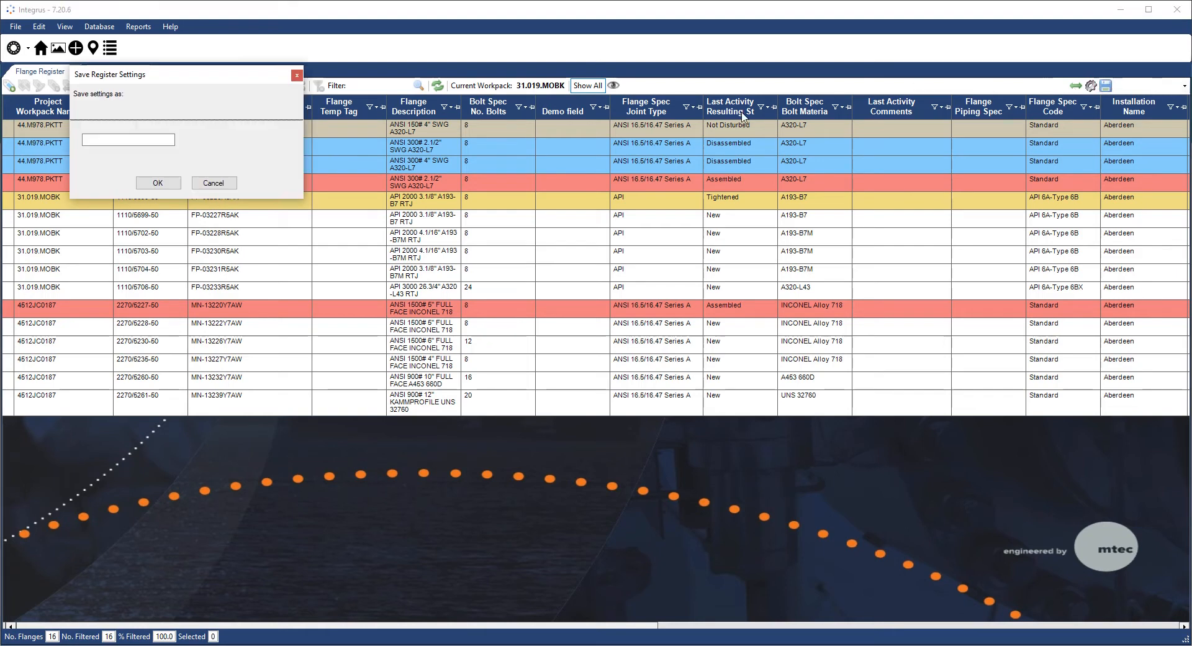
click(166, 139)
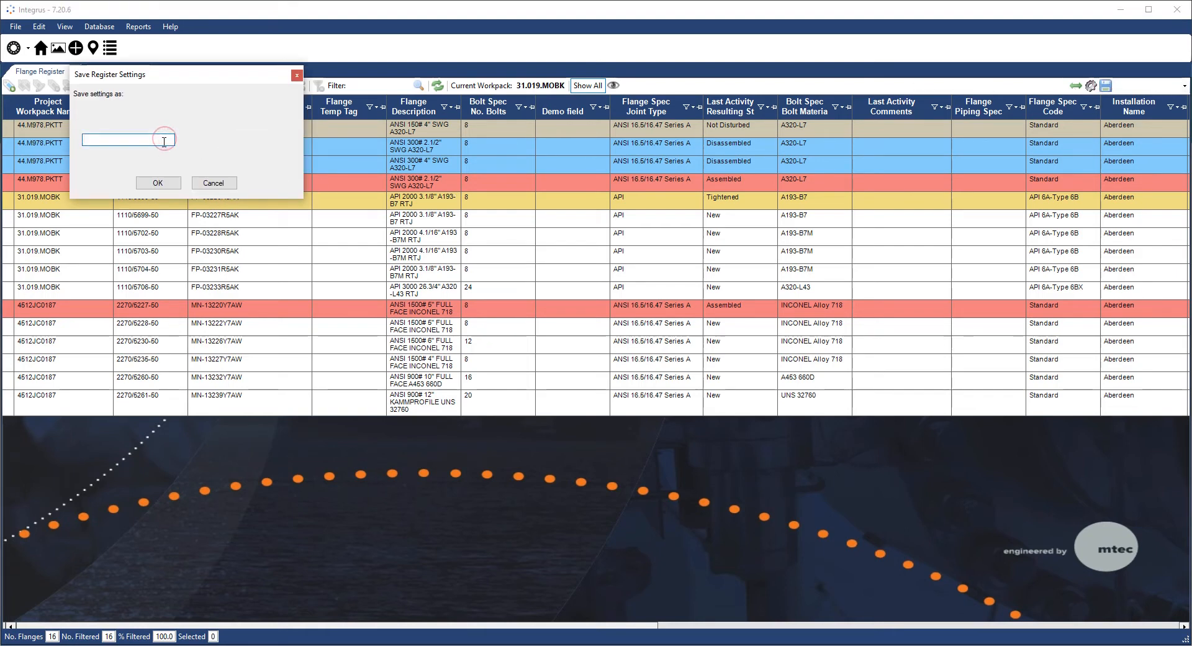
text(Demo View)
click(157, 183)
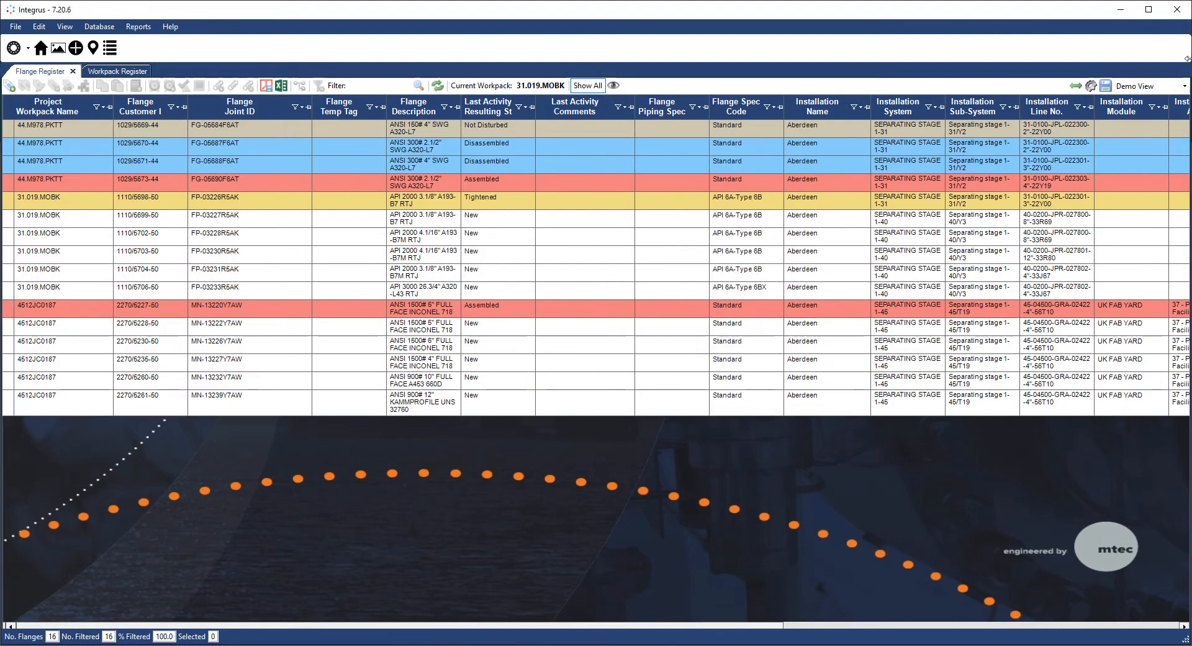
click(1185, 86)
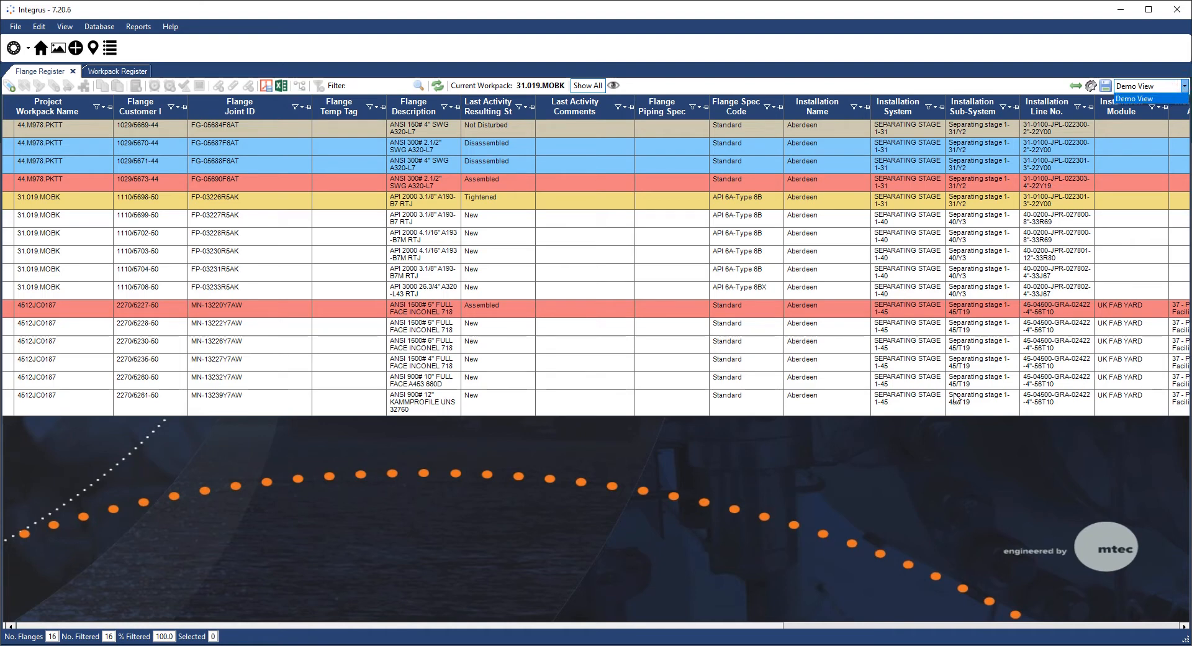
click(940, 439)
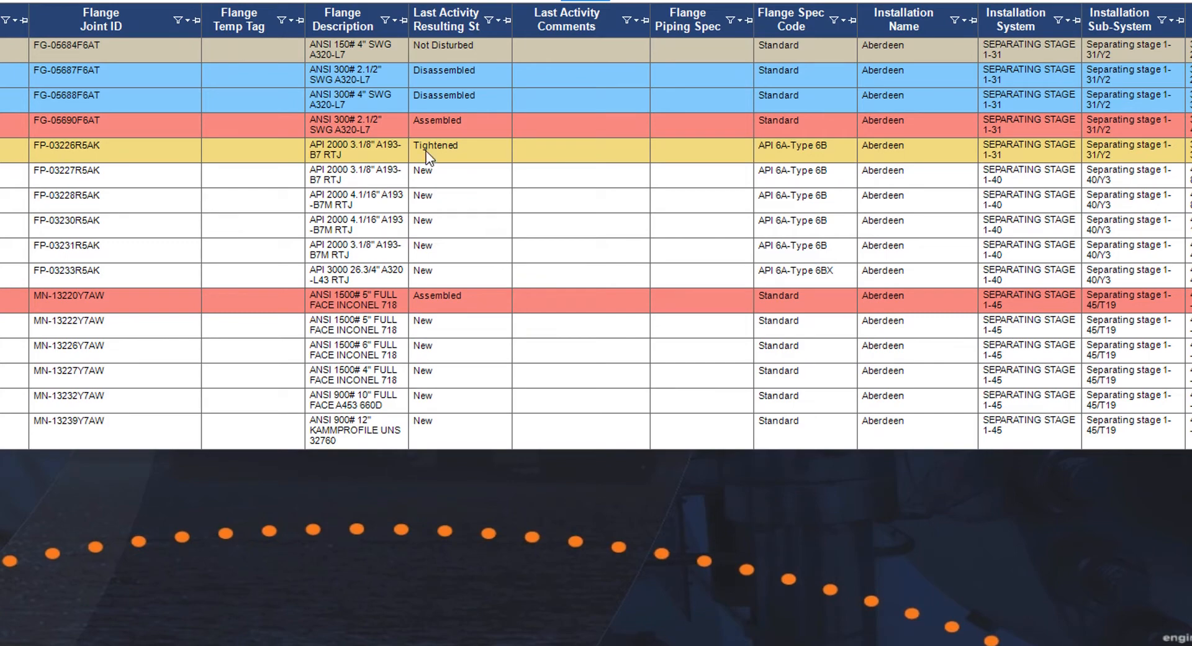
- Copy flange FP-03226R5AK and save the copy as a new flange with joint ID 'Demo Flange 1'
click(338, 149)
right_click(338, 149)
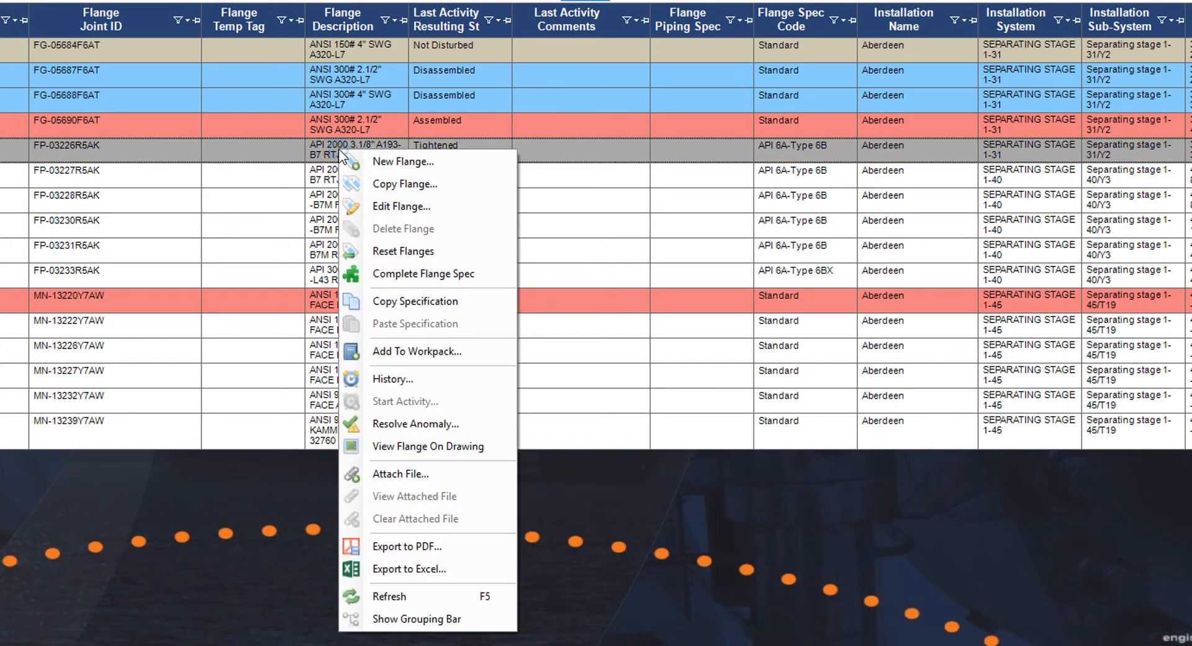
click(366, 185)
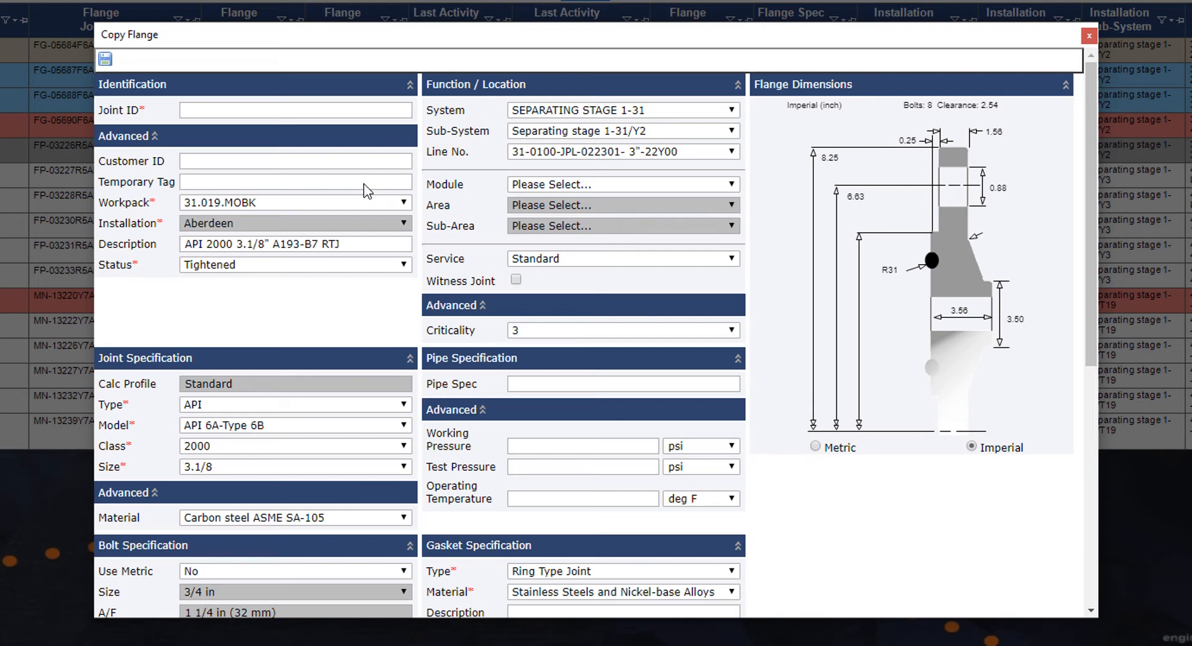
scroll(335, 245, down, 4)
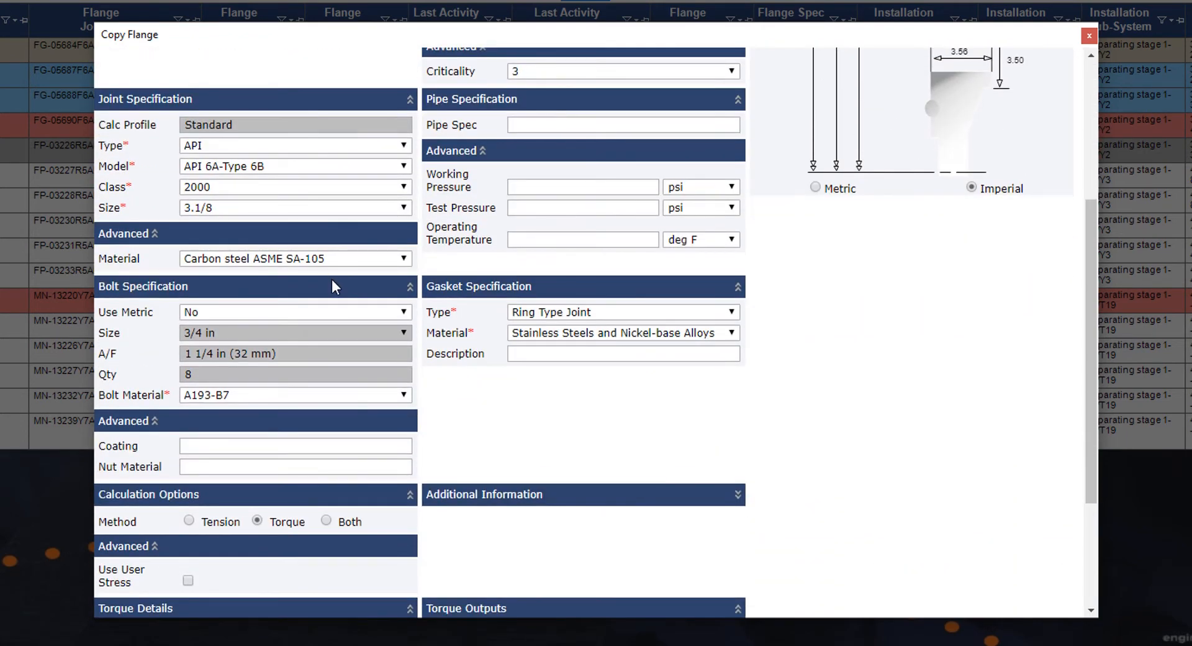
scroll(333, 281, down, 3)
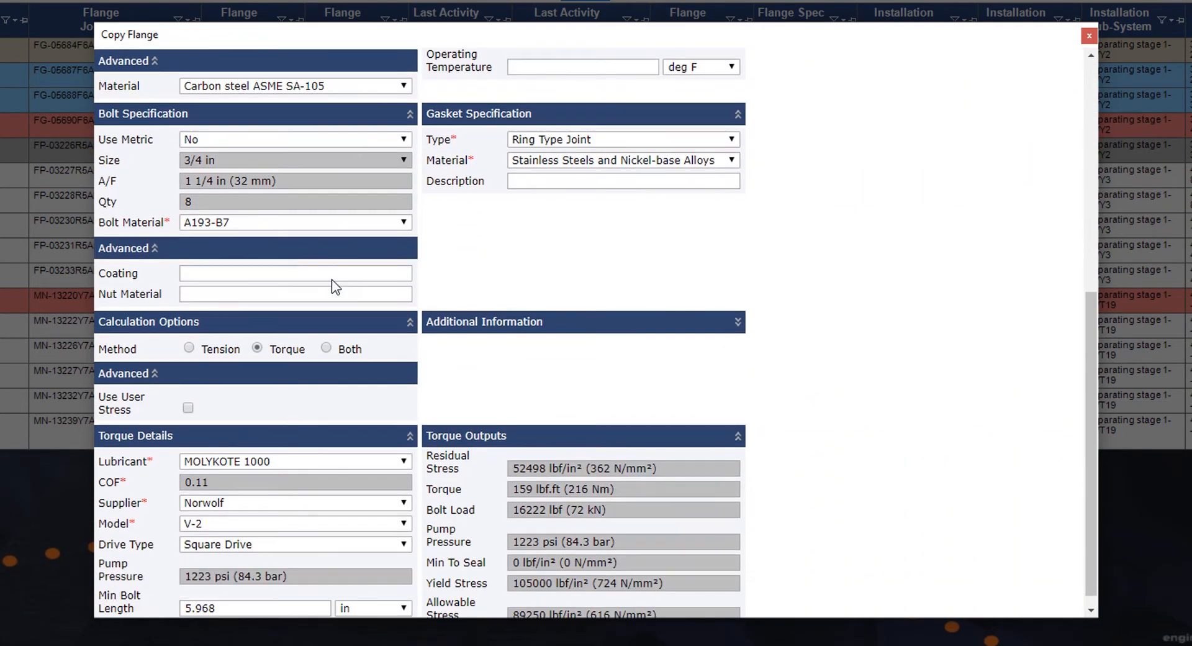
scroll(335, 287, down, 1)
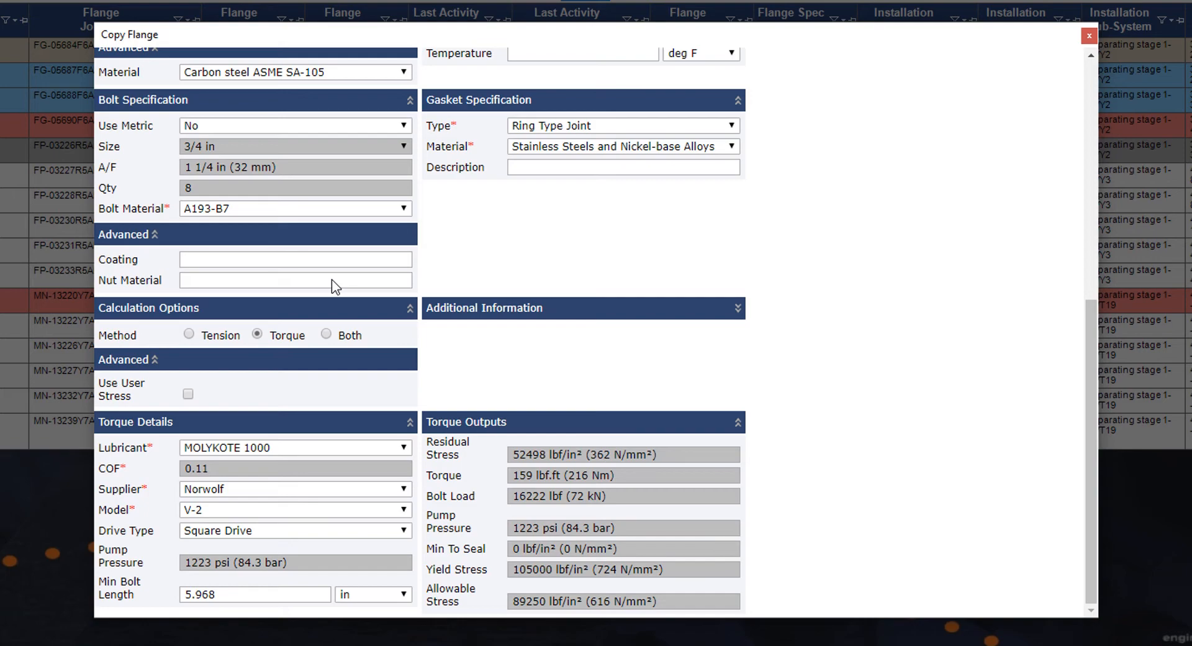
scroll(335, 286, up, 7)
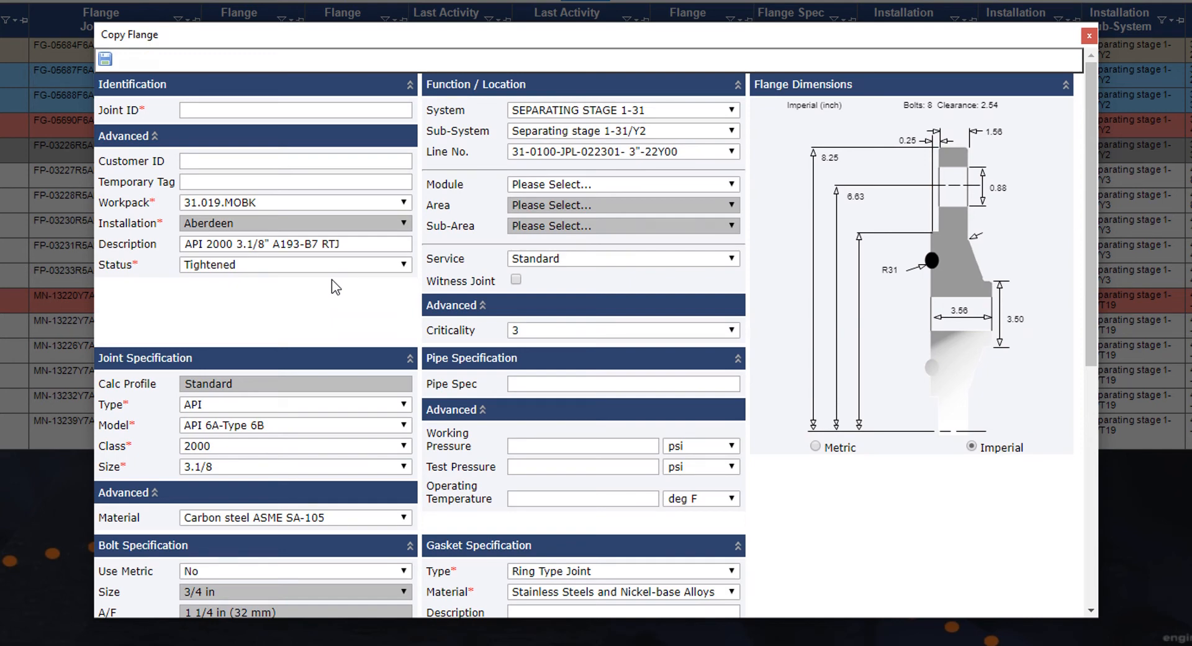
click(309, 112)
text(Demo Flange)
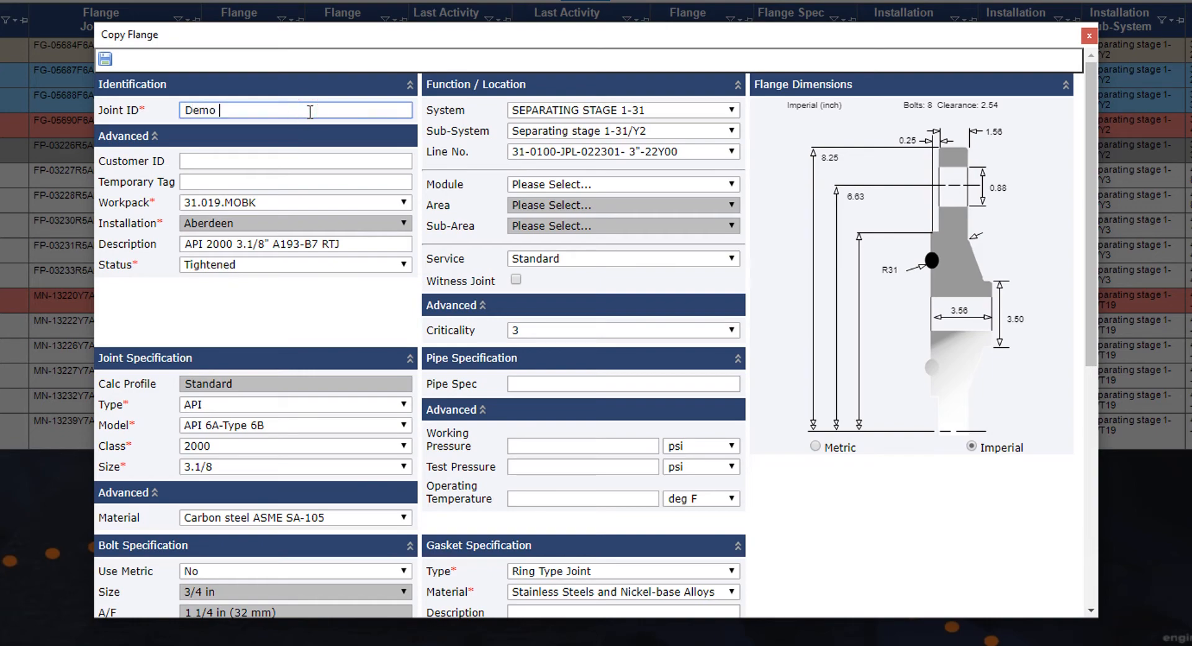
text( 1)
click(105, 59)
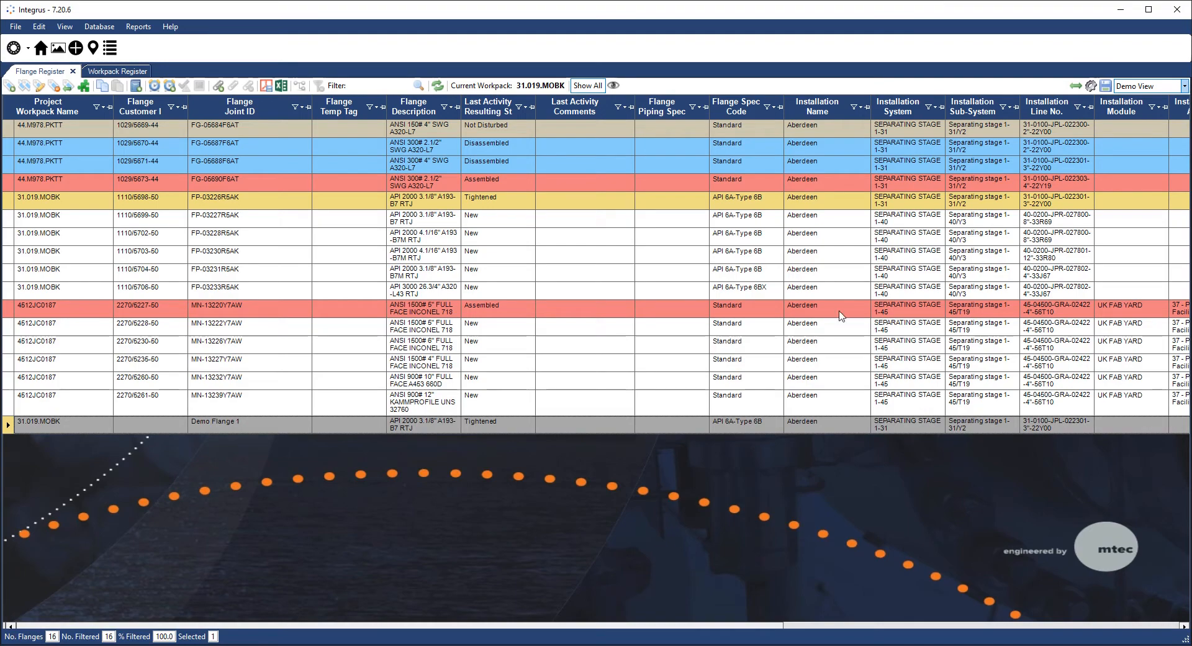
- Open FP-03226R5AK's flange history and inspect the Flange Modified and 14/02/2019 disassembly entries
right_click(694, 202)
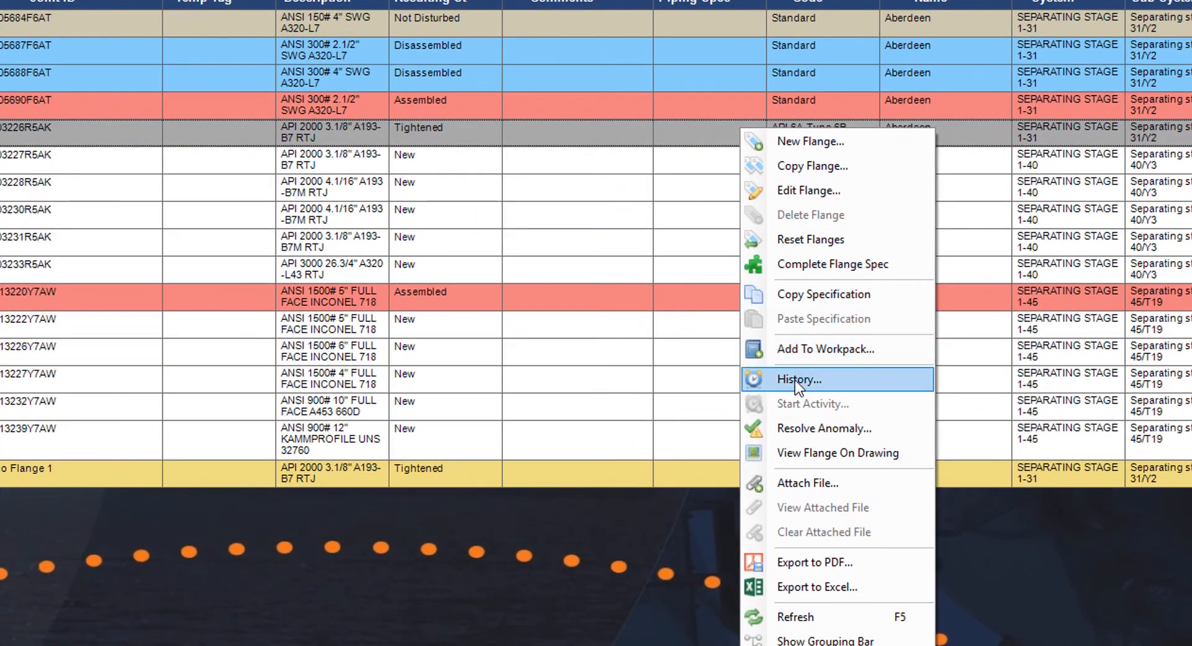
click(795, 384)
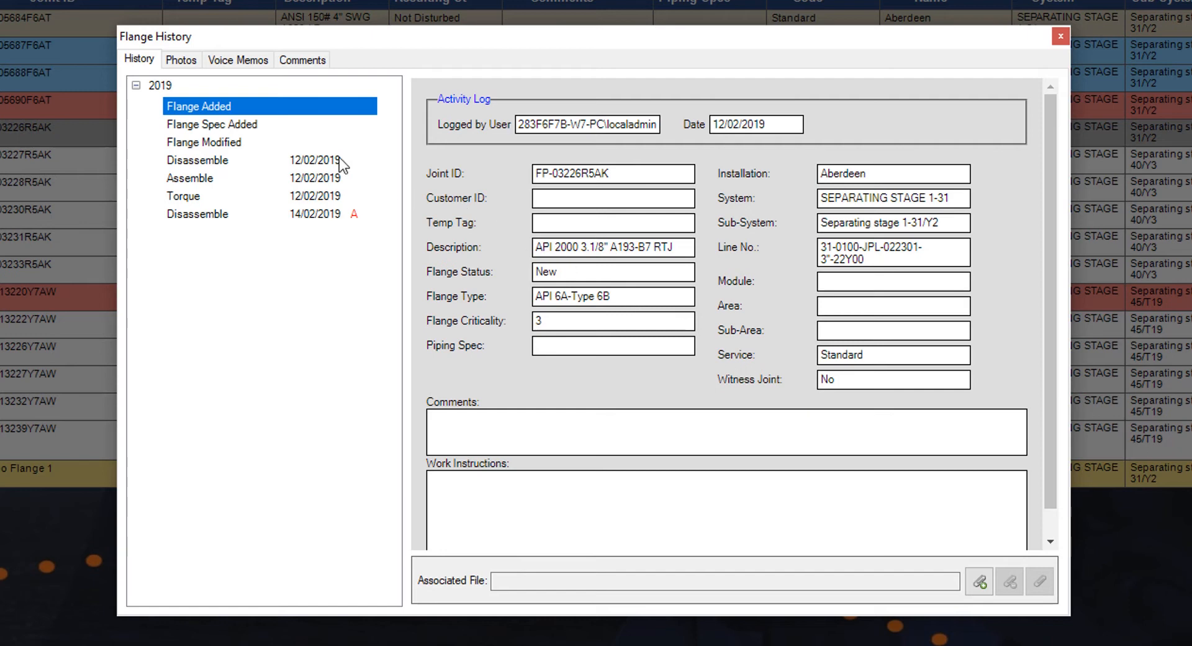
click(282, 140)
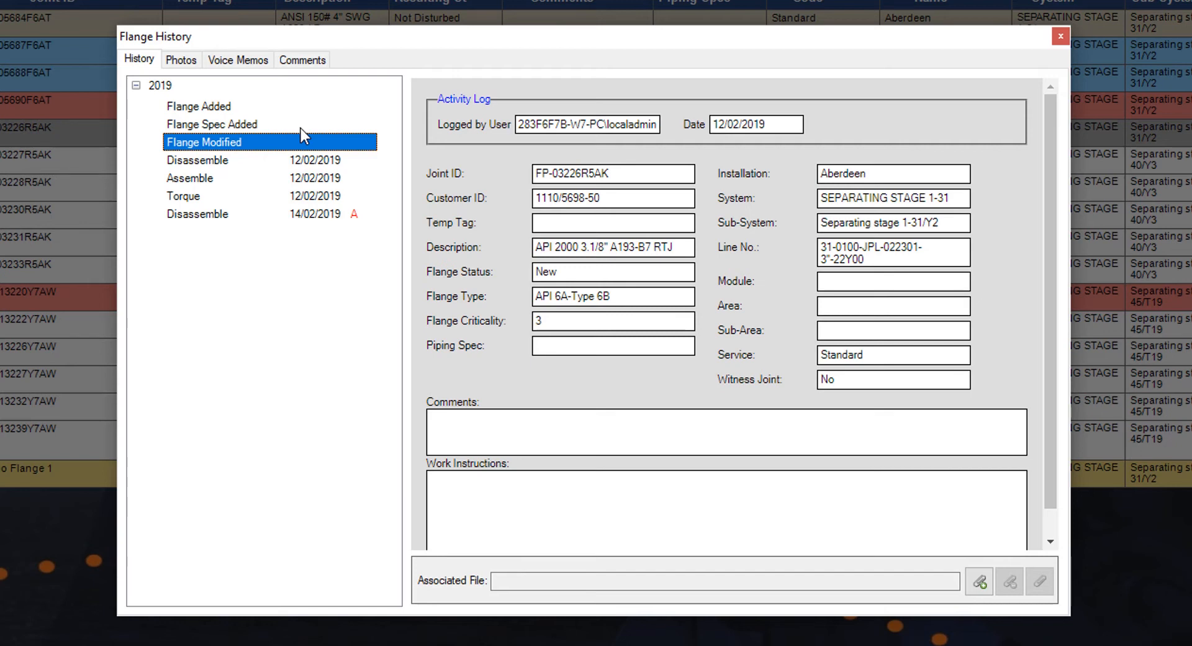
click(322, 215)
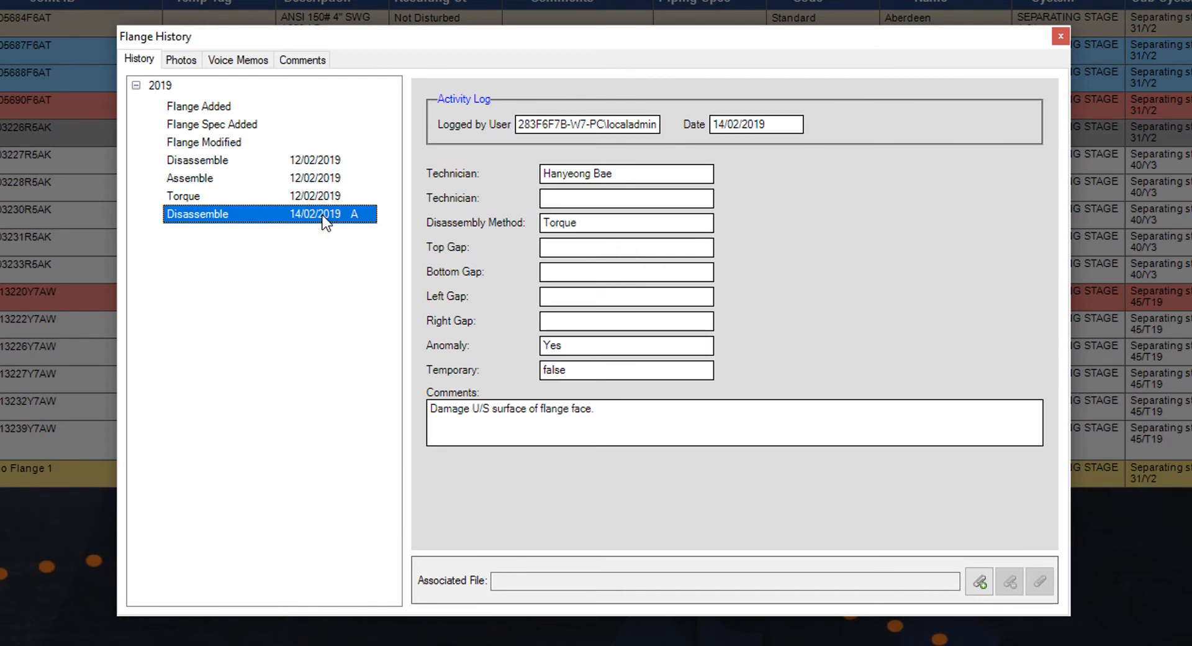
- Show the disassembly anomaly, cancel the Anomaly Closure without resolving it, and close the history
right_click(322, 215)
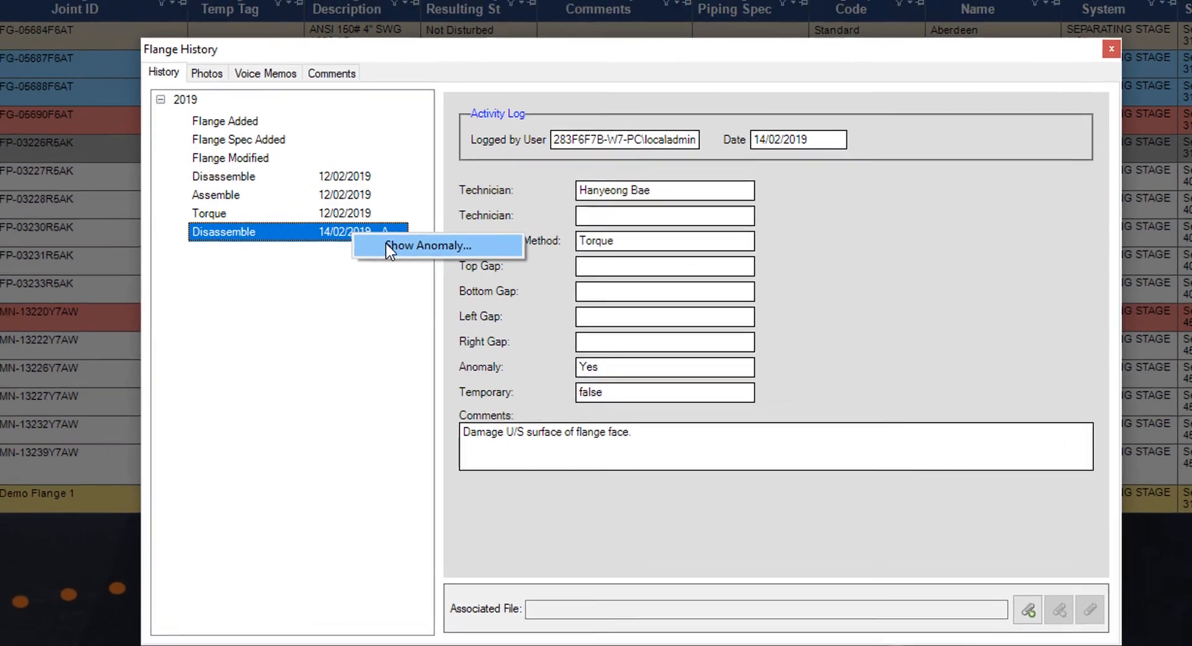
click(356, 226)
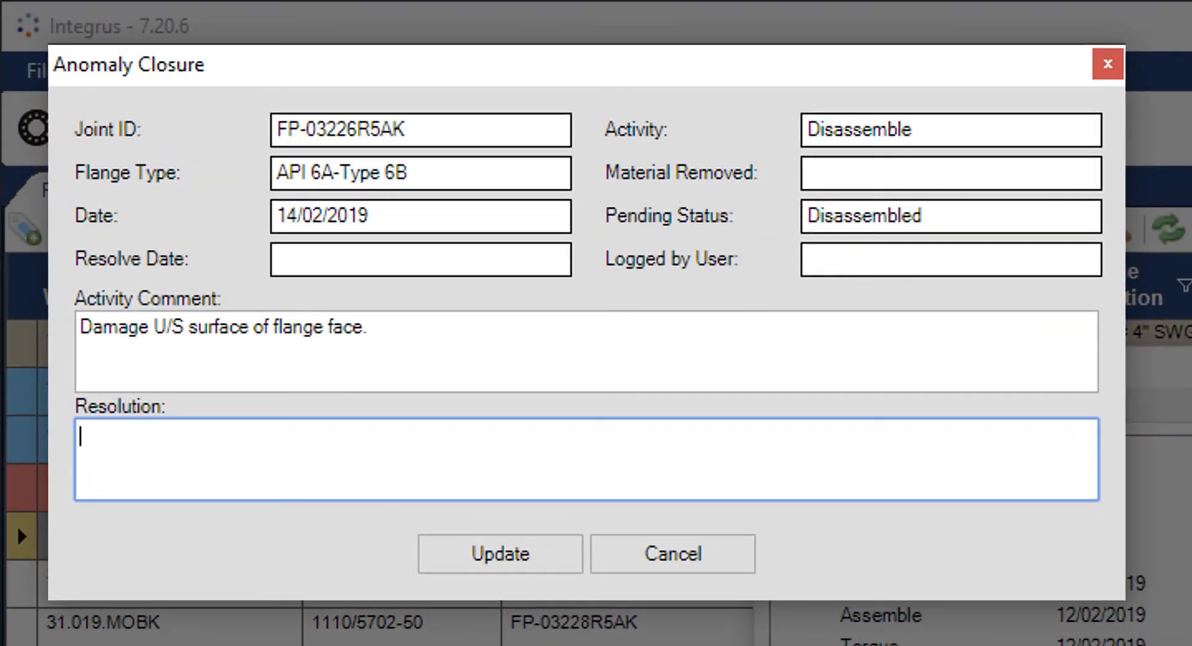
click(715, 555)
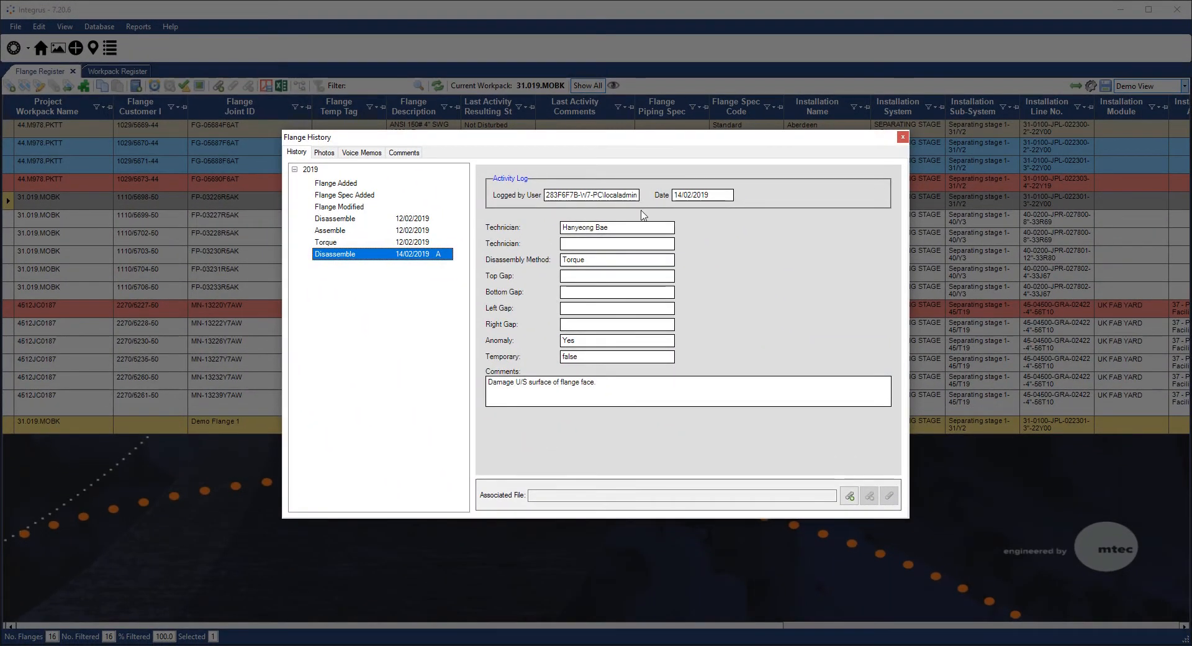
click(902, 138)
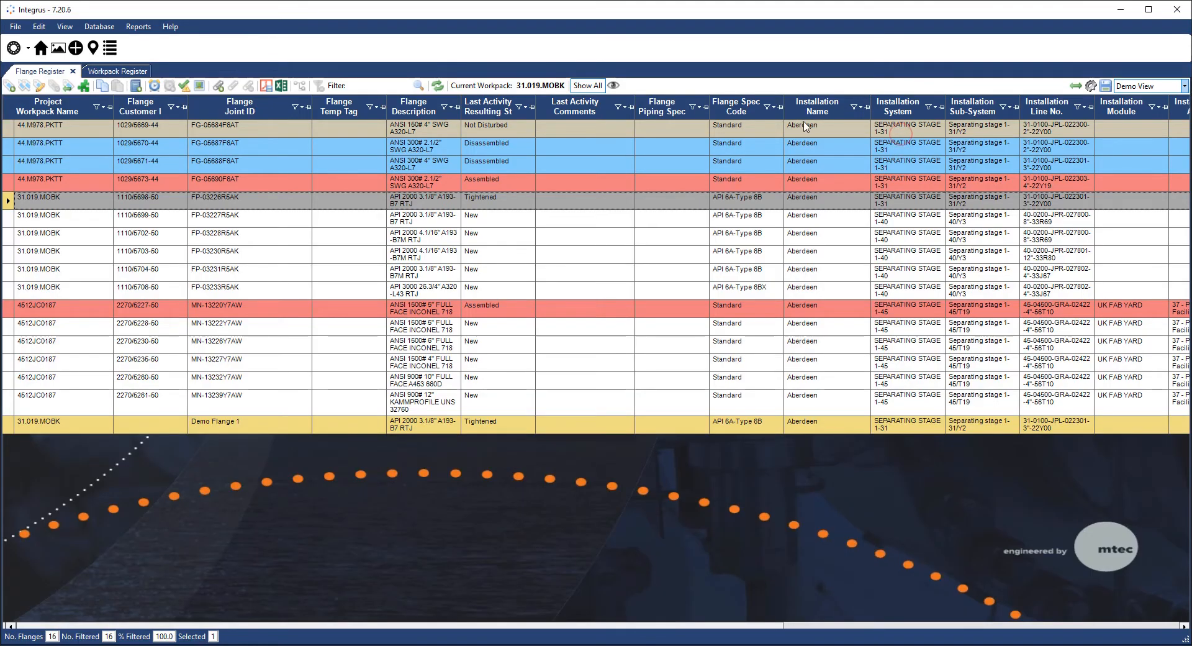
- Assign Demo Flange 1 to the Duart 3" Gas Lift Flowline drawing, filtering drawings by 731
click(70, 27)
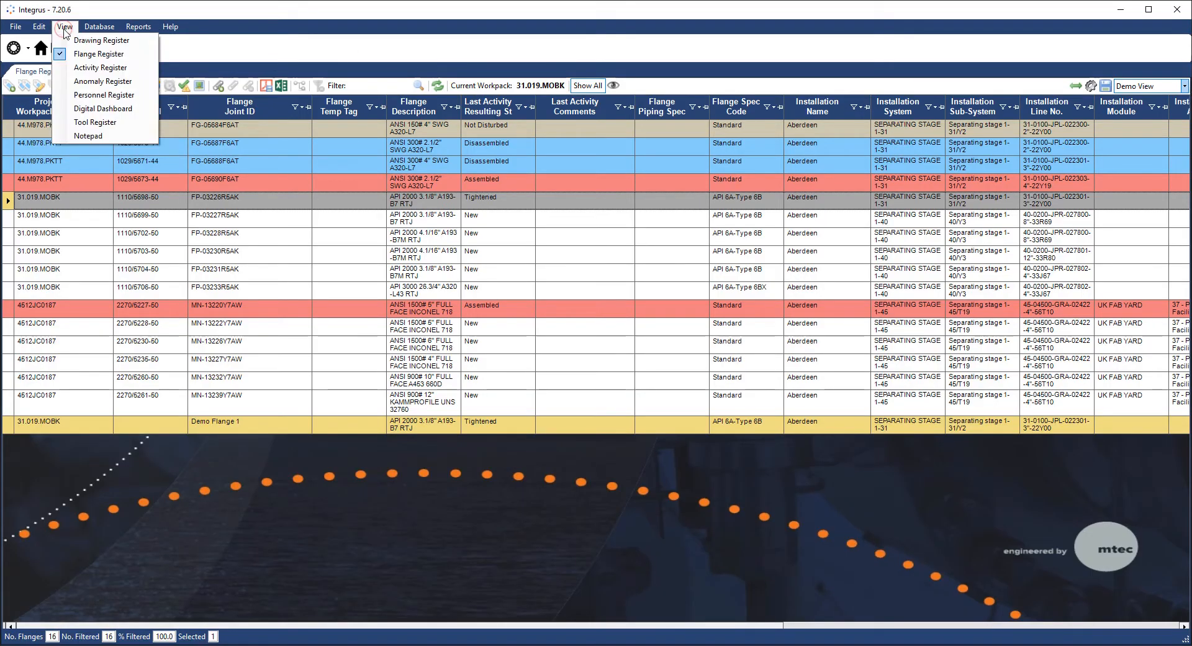
click(72, 81)
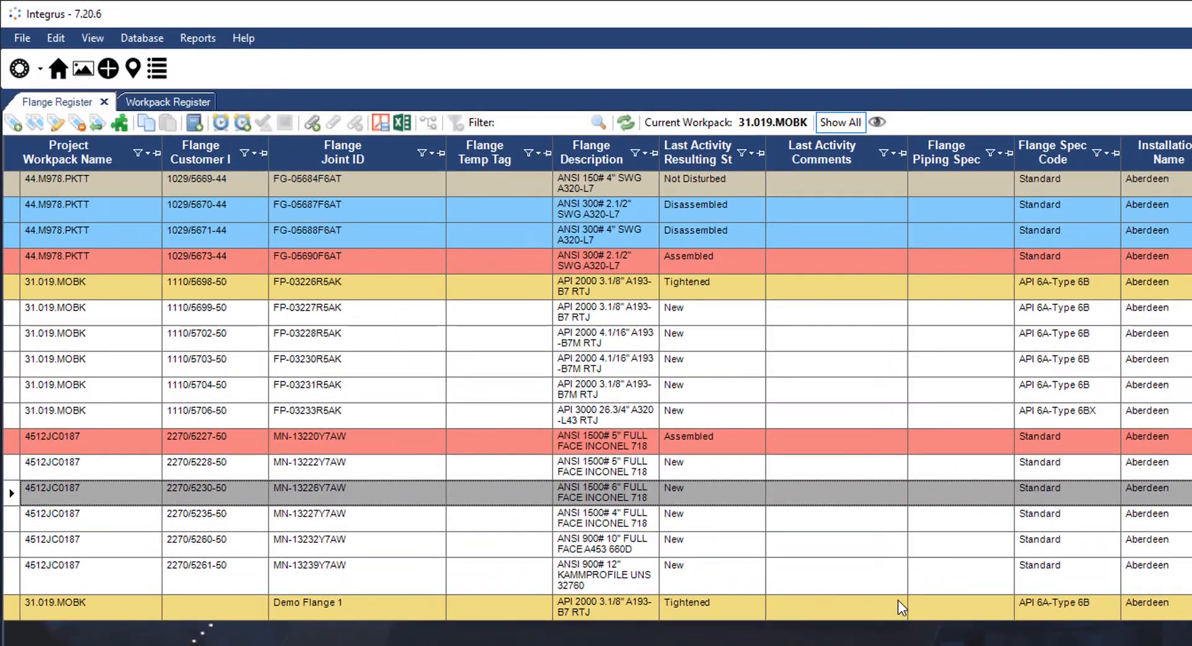
click(895, 602)
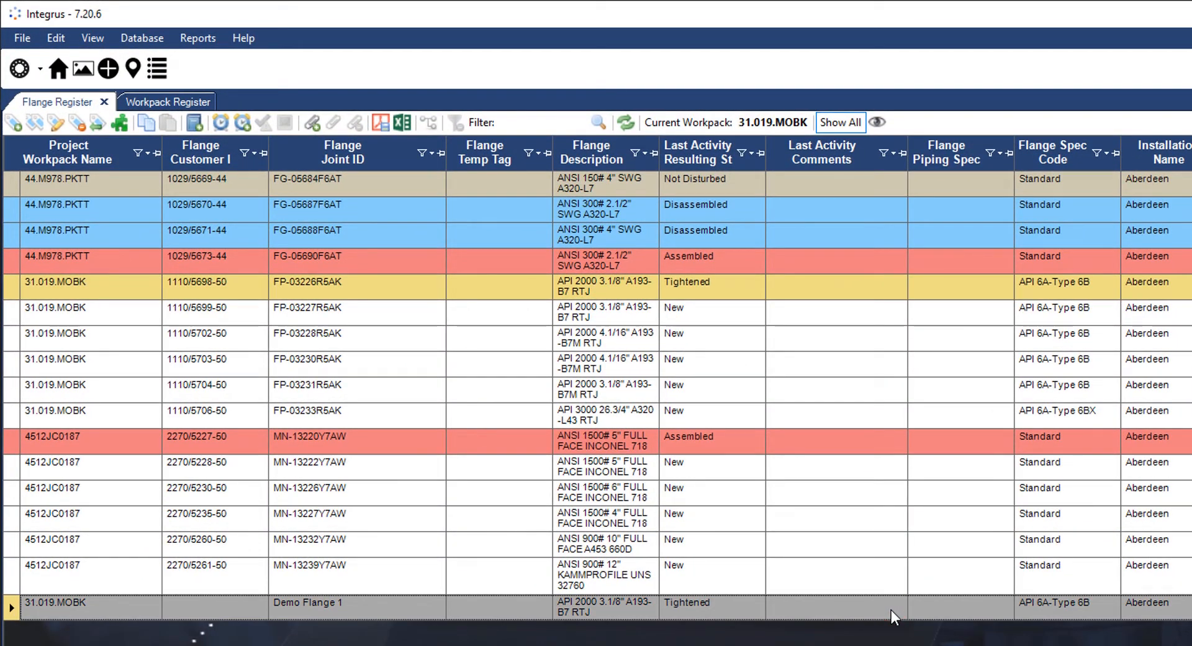
click(109, 68)
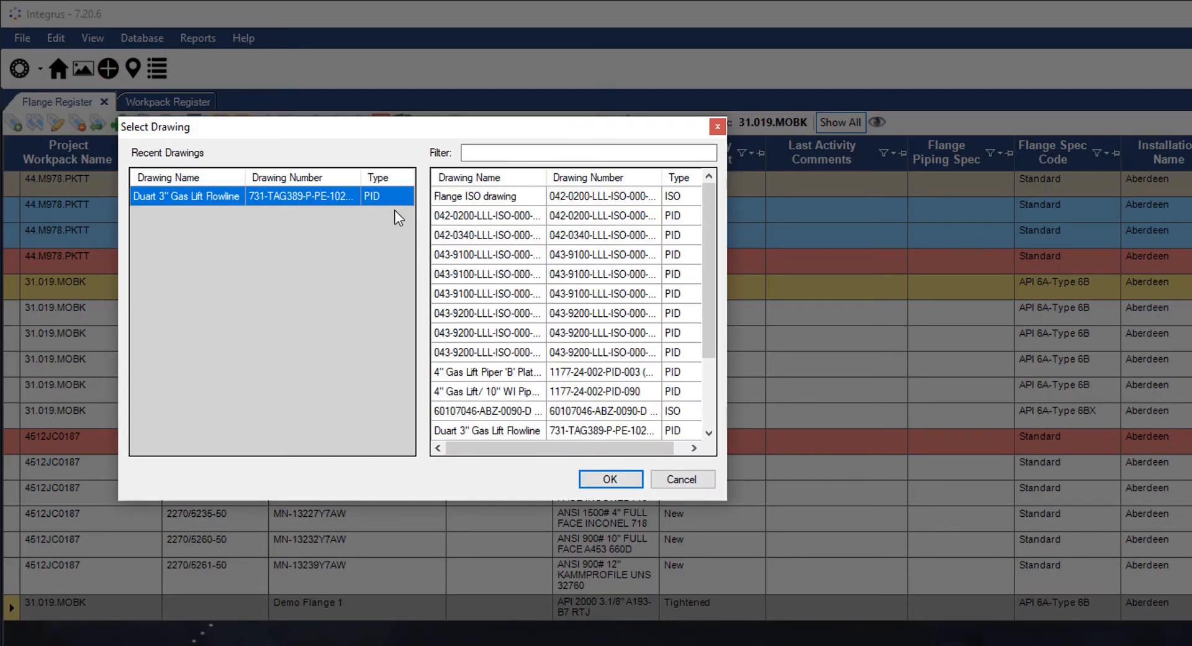
click(552, 154)
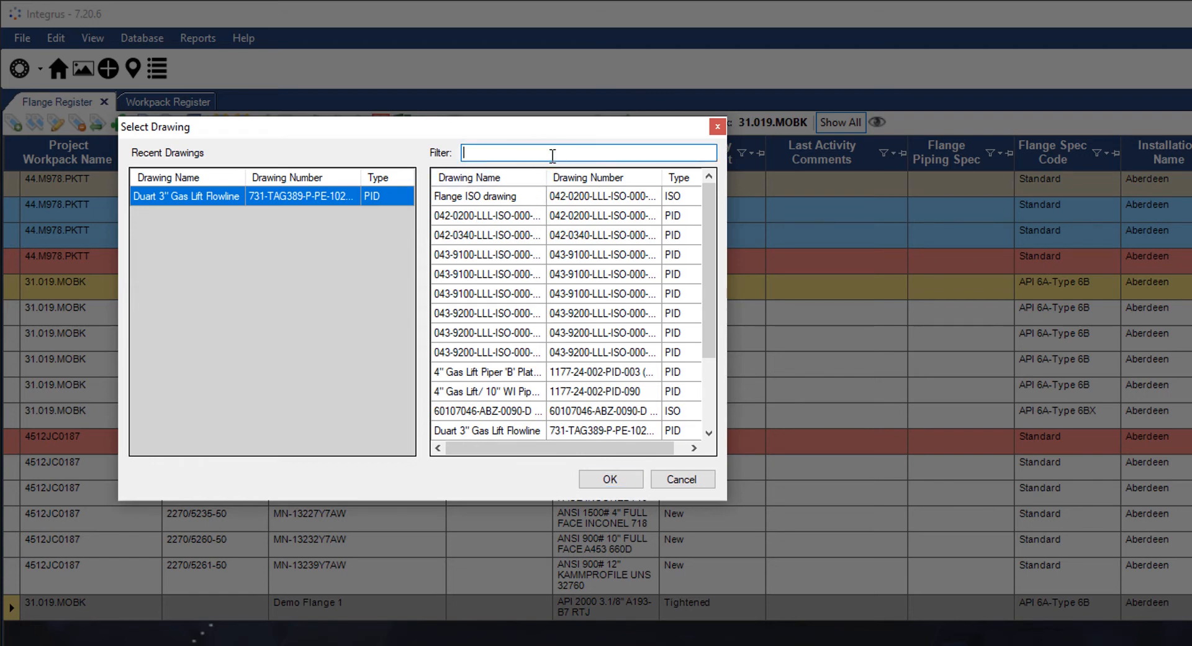
text(731)
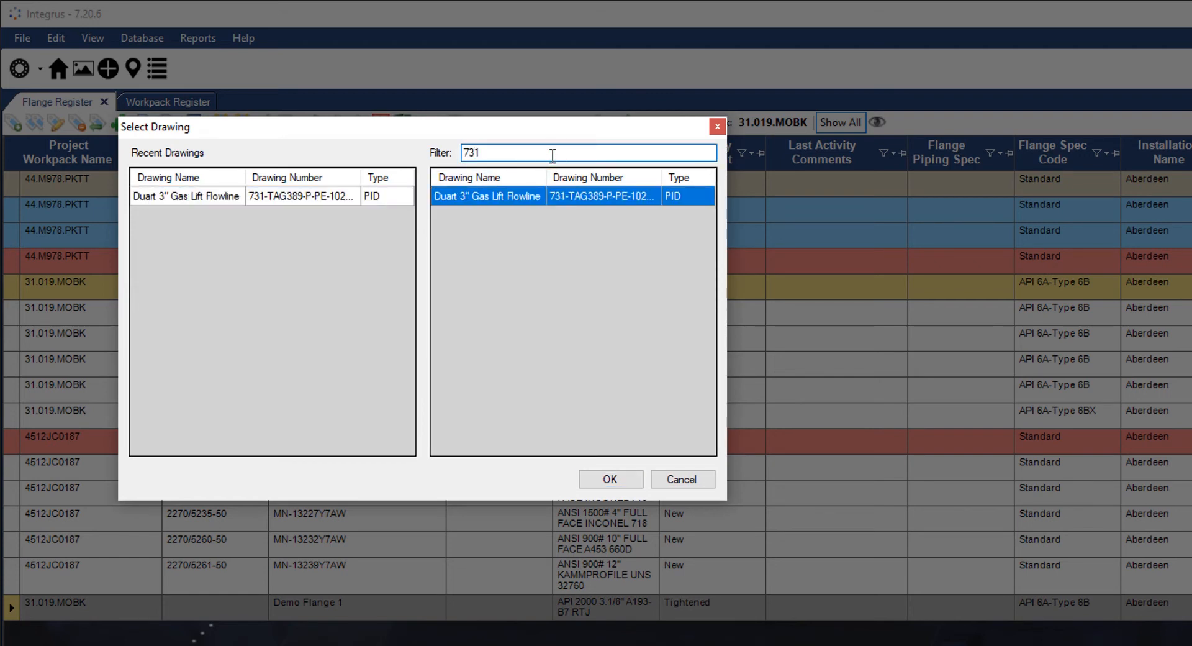
click(627, 476)
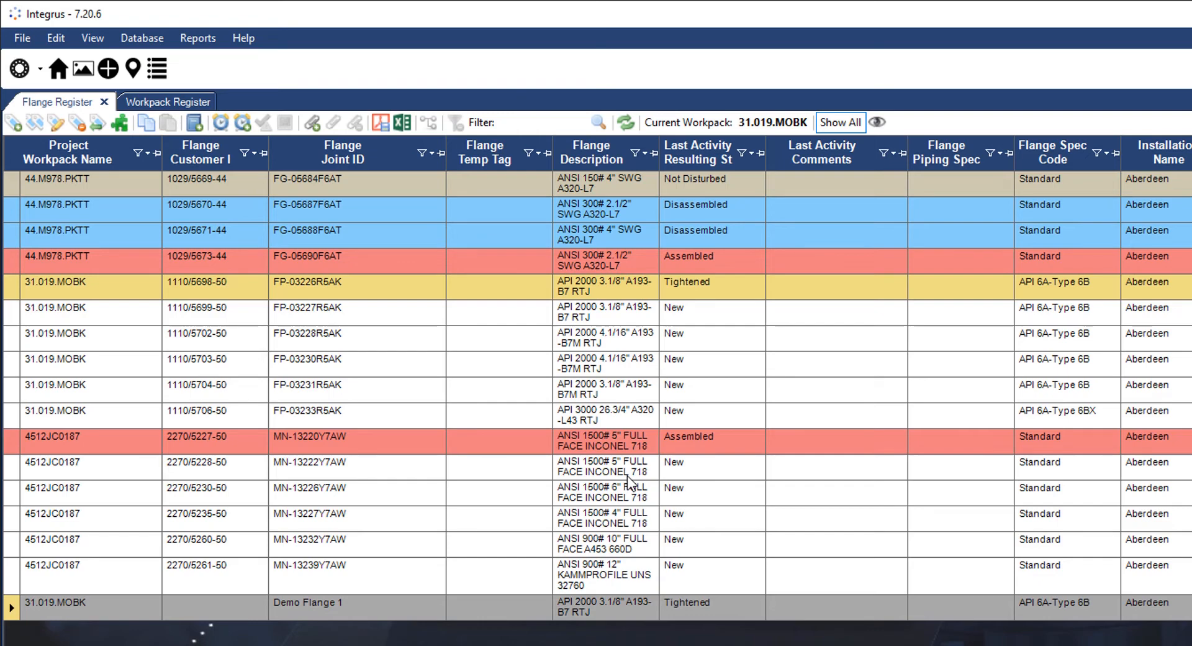
click(101, 36)
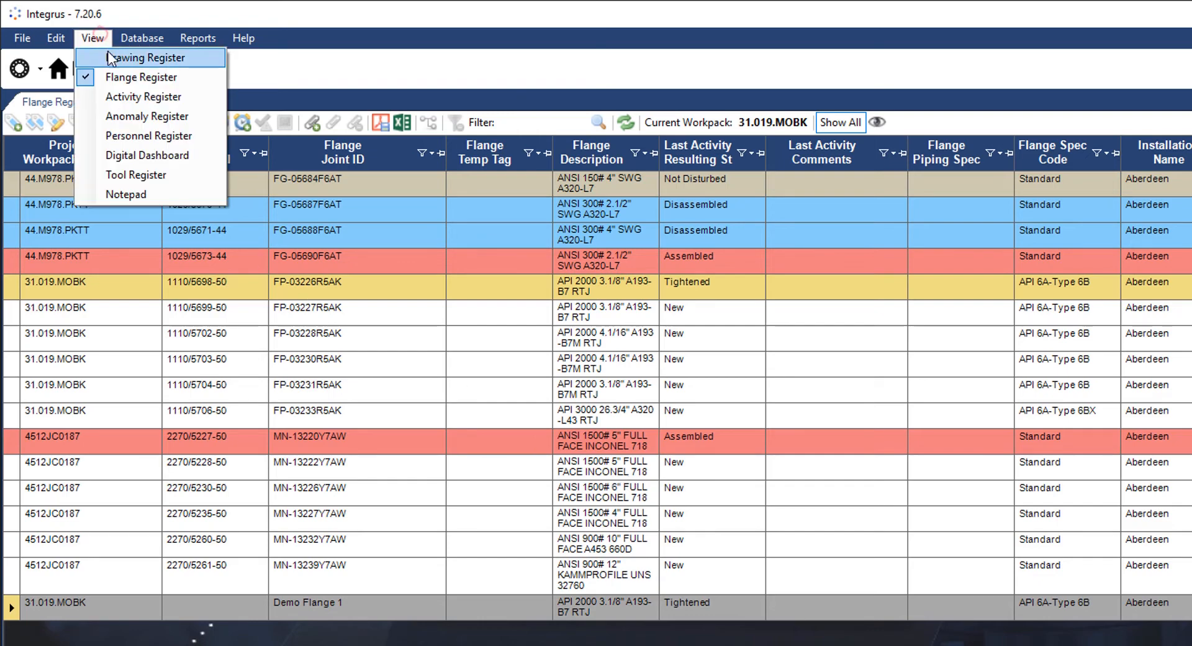
- Open drawing 731-TAG389-P-PE-1022 (C01) from the Drawing Register for editing
click(110, 58)
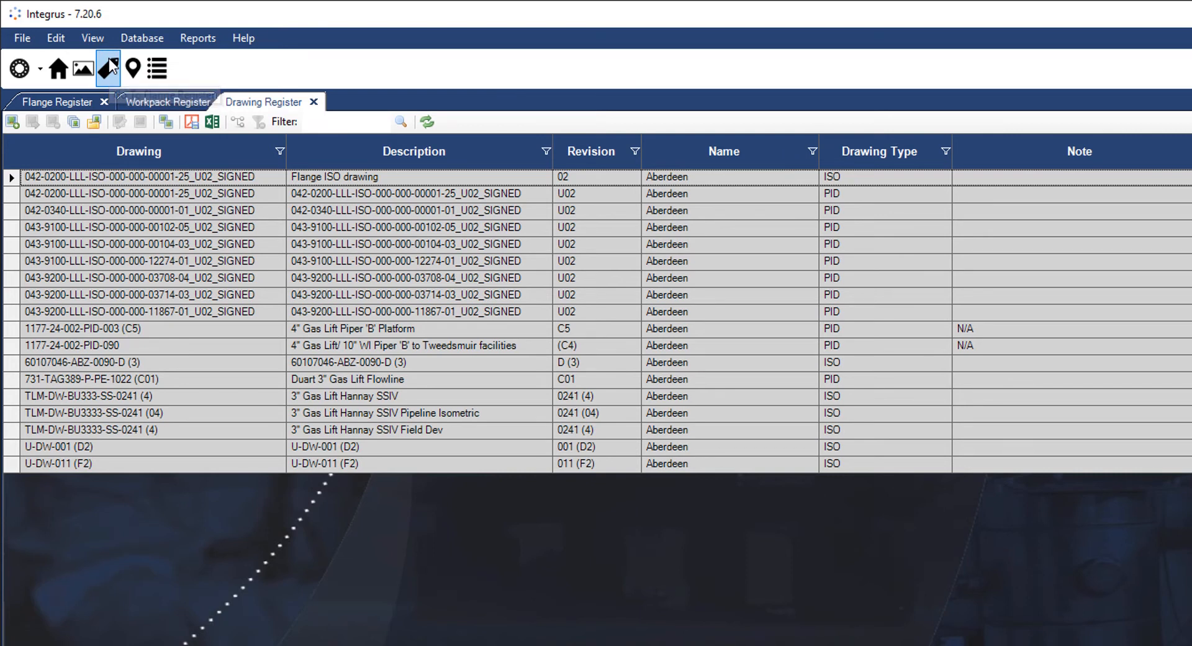
right_click(102, 372)
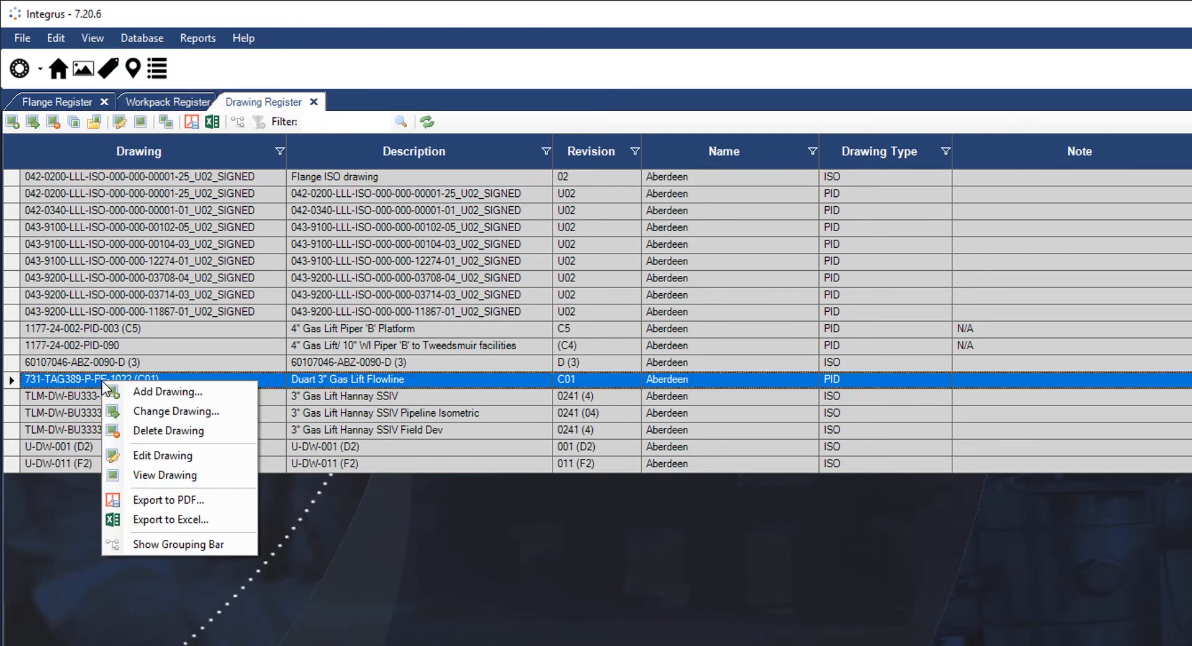
click(160, 455)
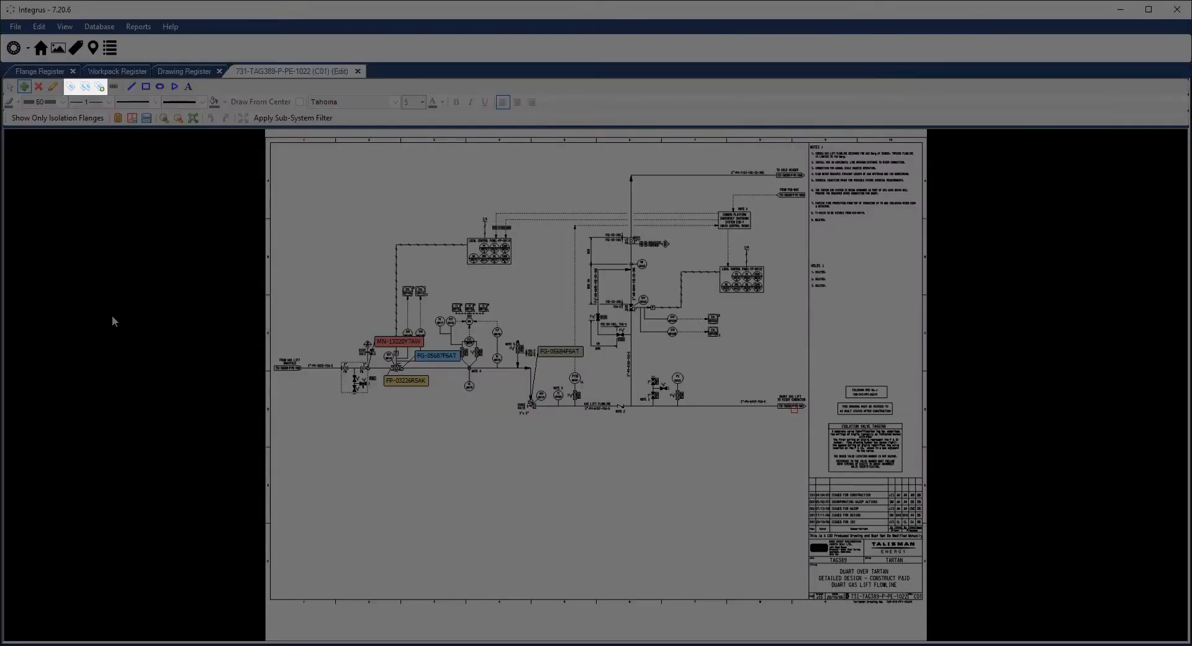
- Place a Demo Flange 1 flange tag at the valve on the flowline drawing
click(73, 87)
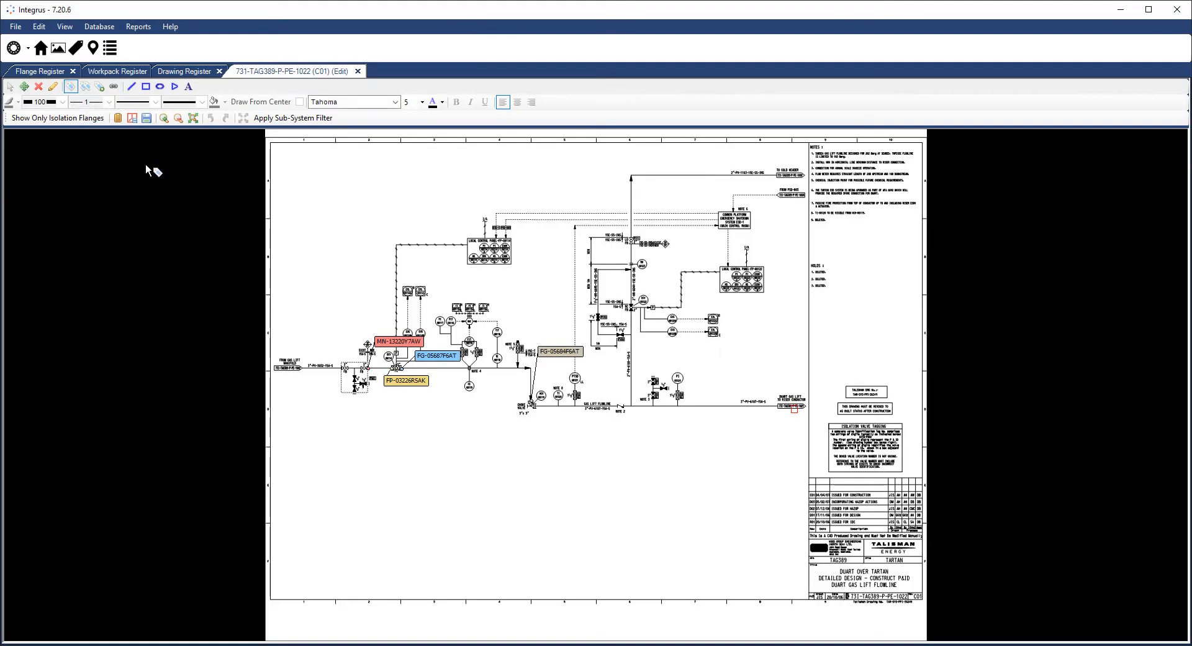
click(535, 409)
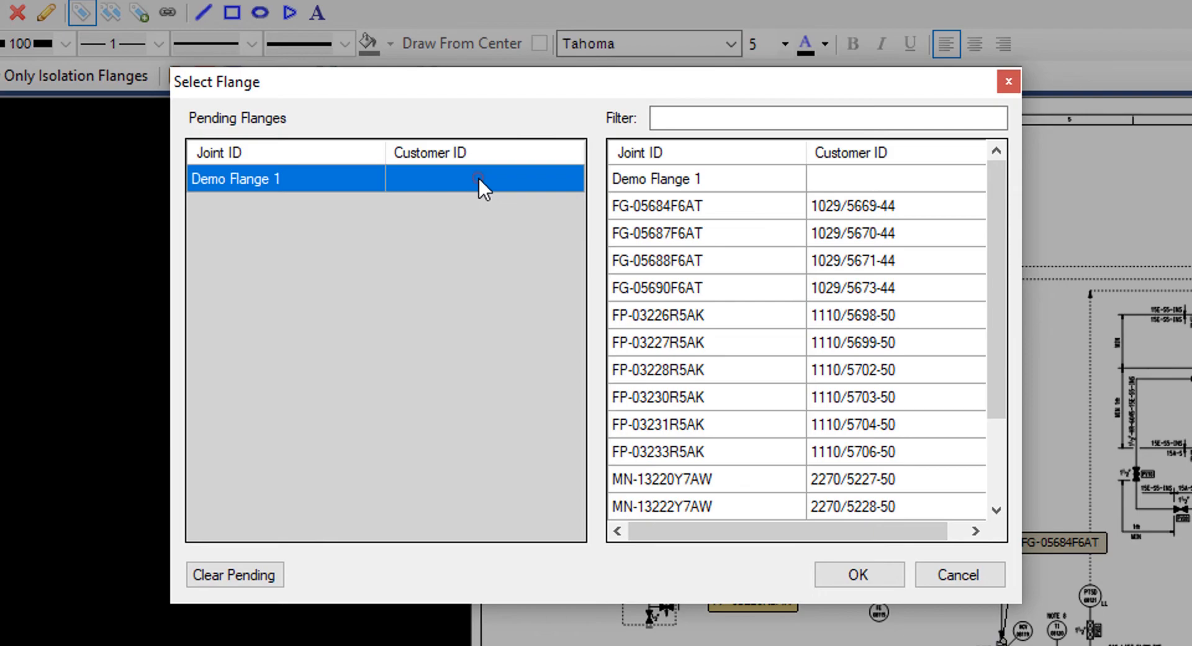
click(885, 581)
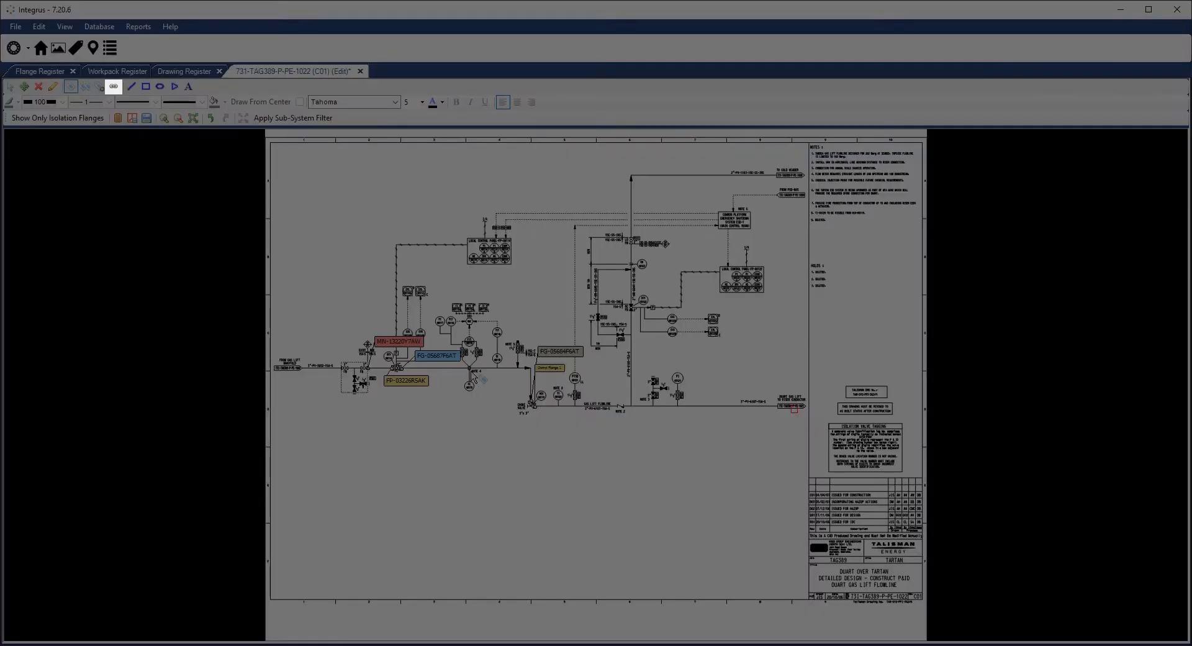
click(114, 87)
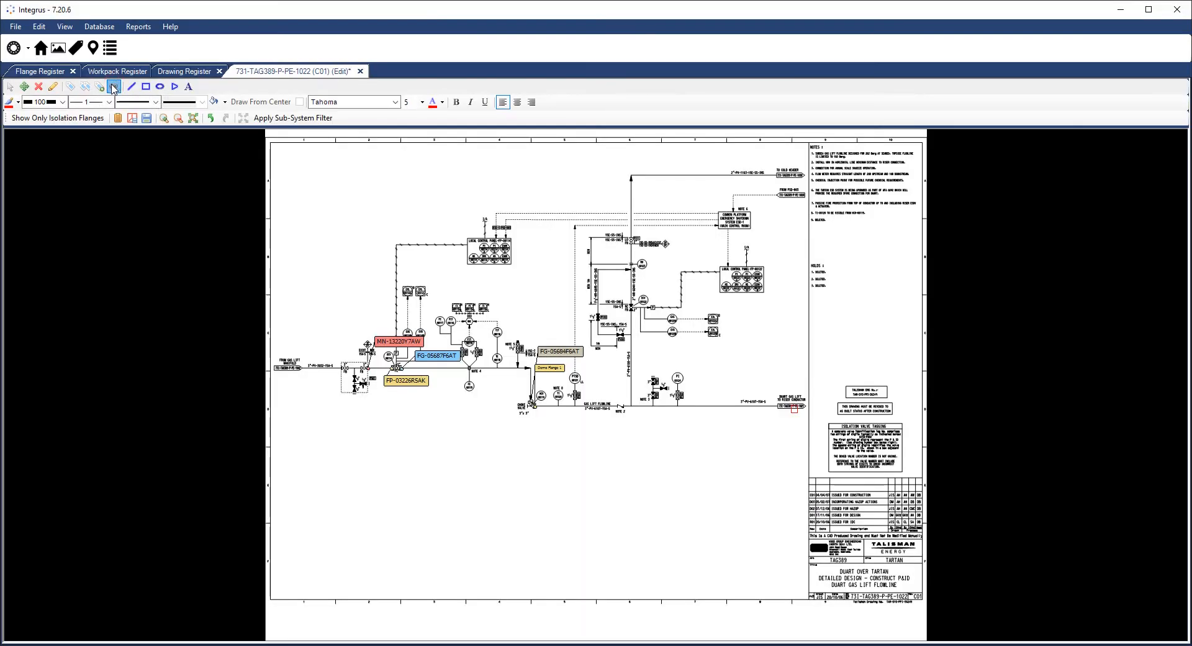
- Link the TO COLD HEADER connector to the 4" Gas Lift Piper 'B' Platform drawing and follow the link
click(793, 180)
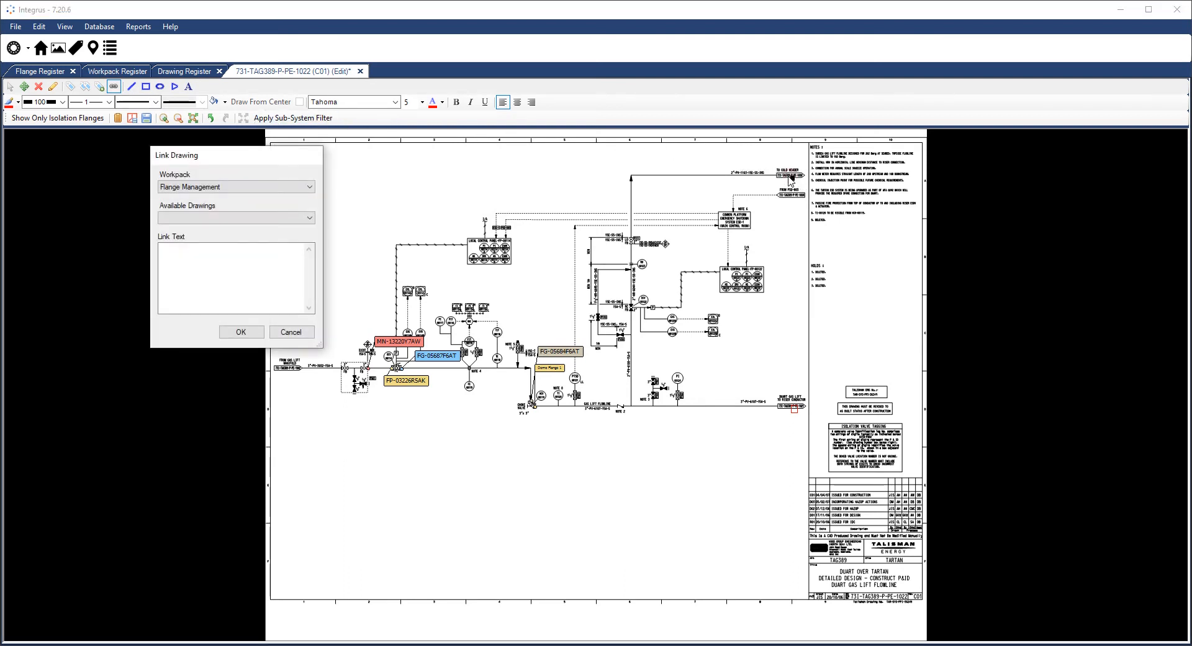
click(251, 217)
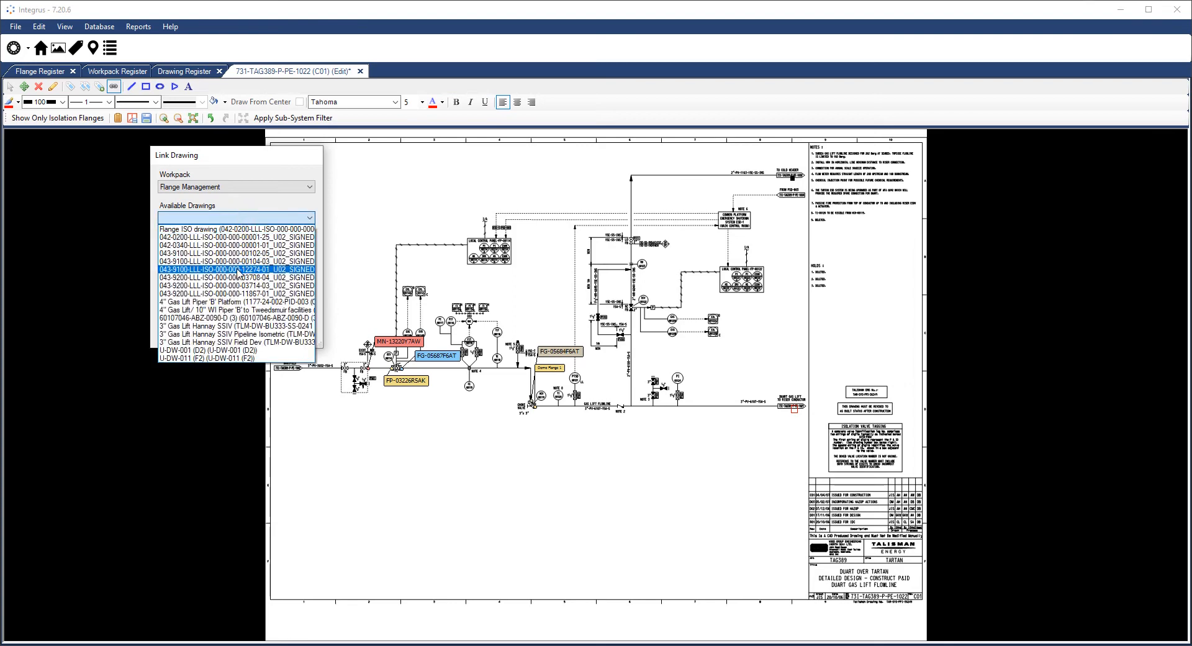
click(236, 302)
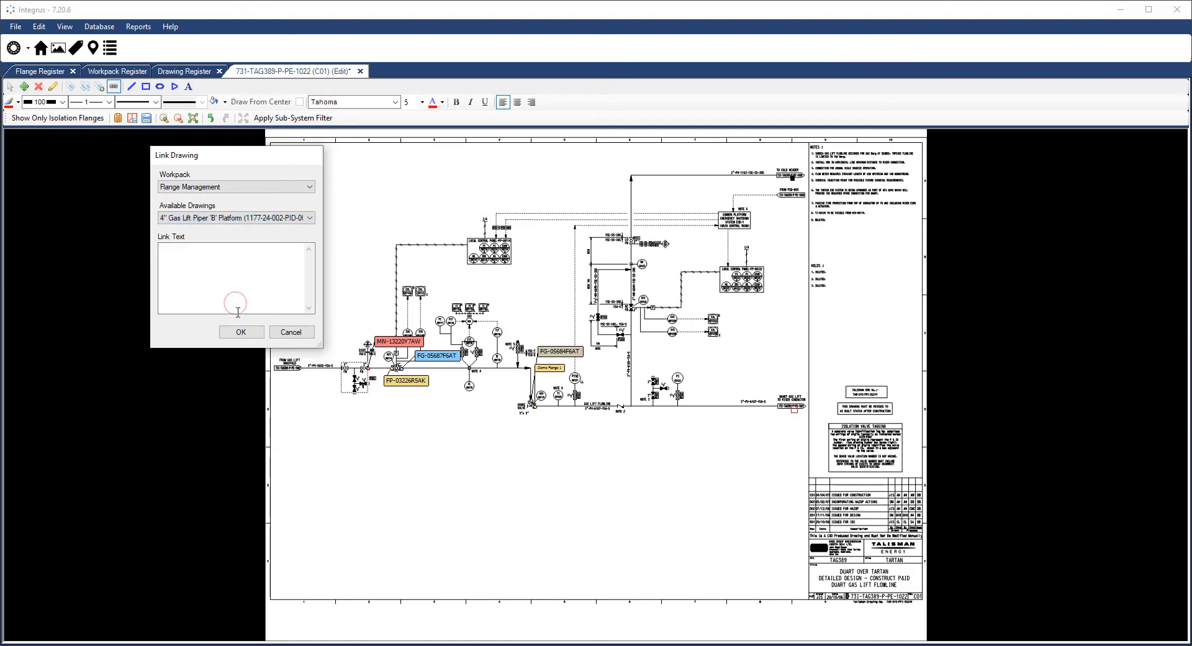
click(240, 332)
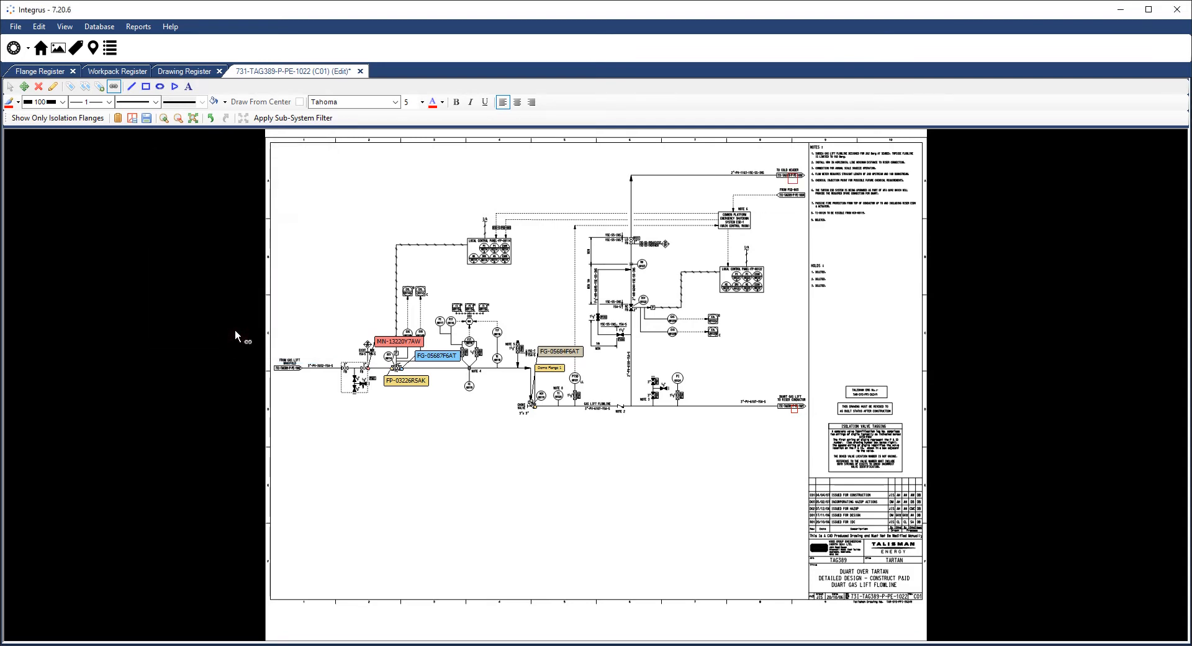
click(9, 88)
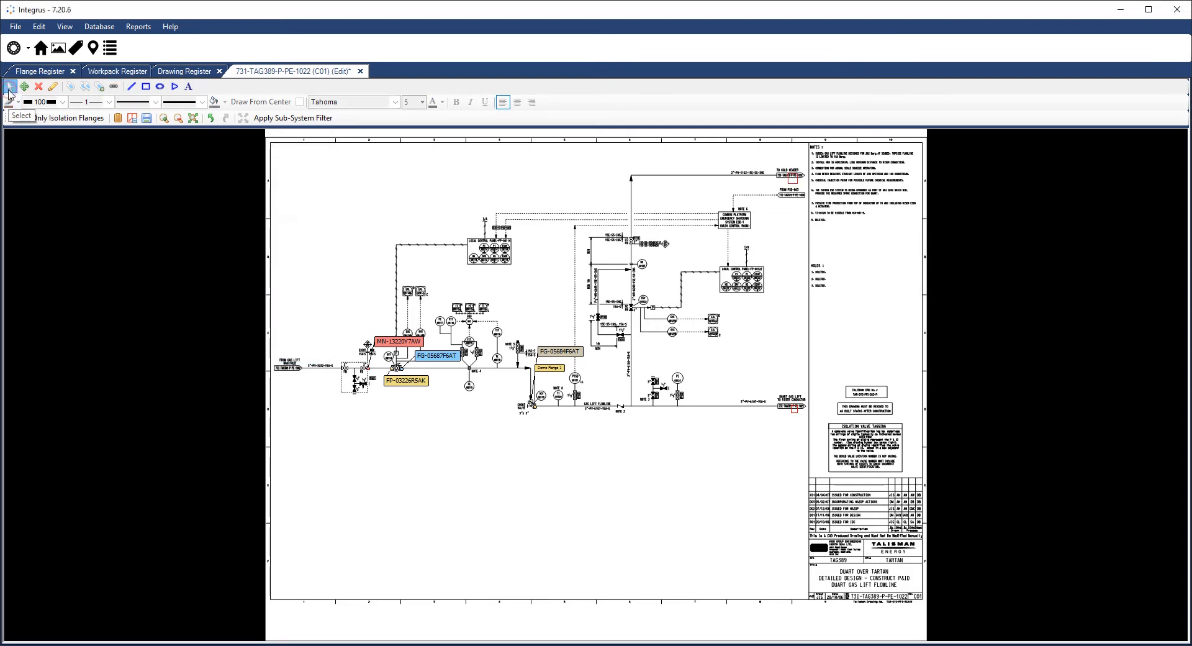
click(789, 176)
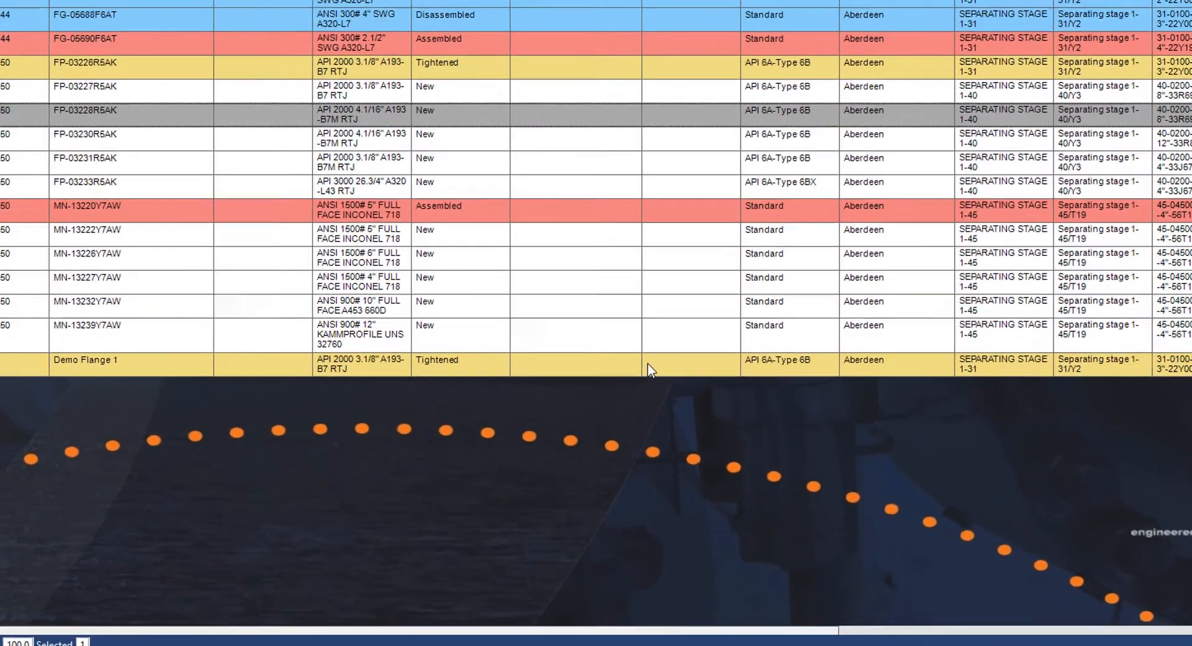
- Start attaching a document to Demo Flange 1 via the document register
click(639, 423)
right_click(657, 298)
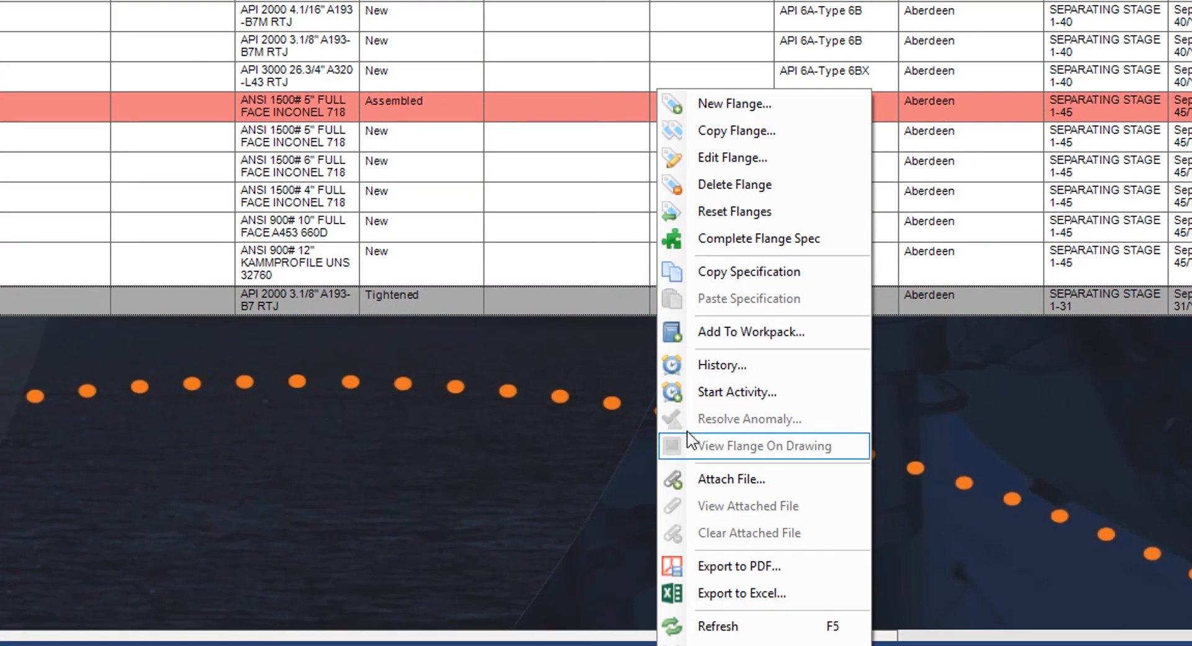
click(684, 473)
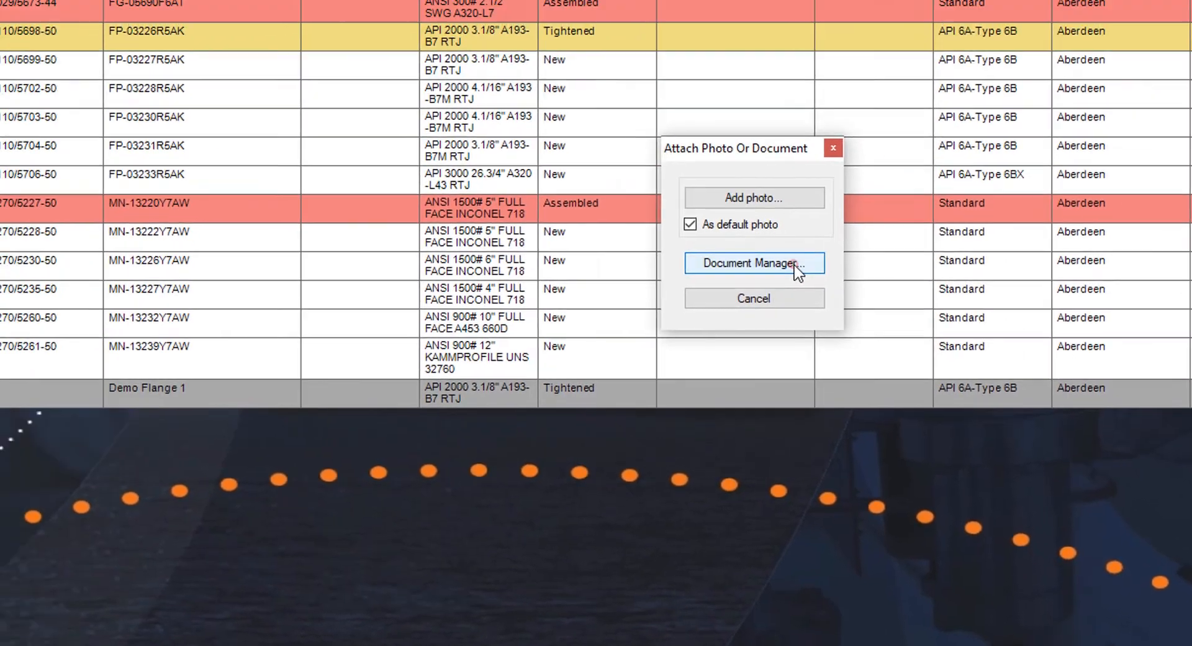
click(630, 166)
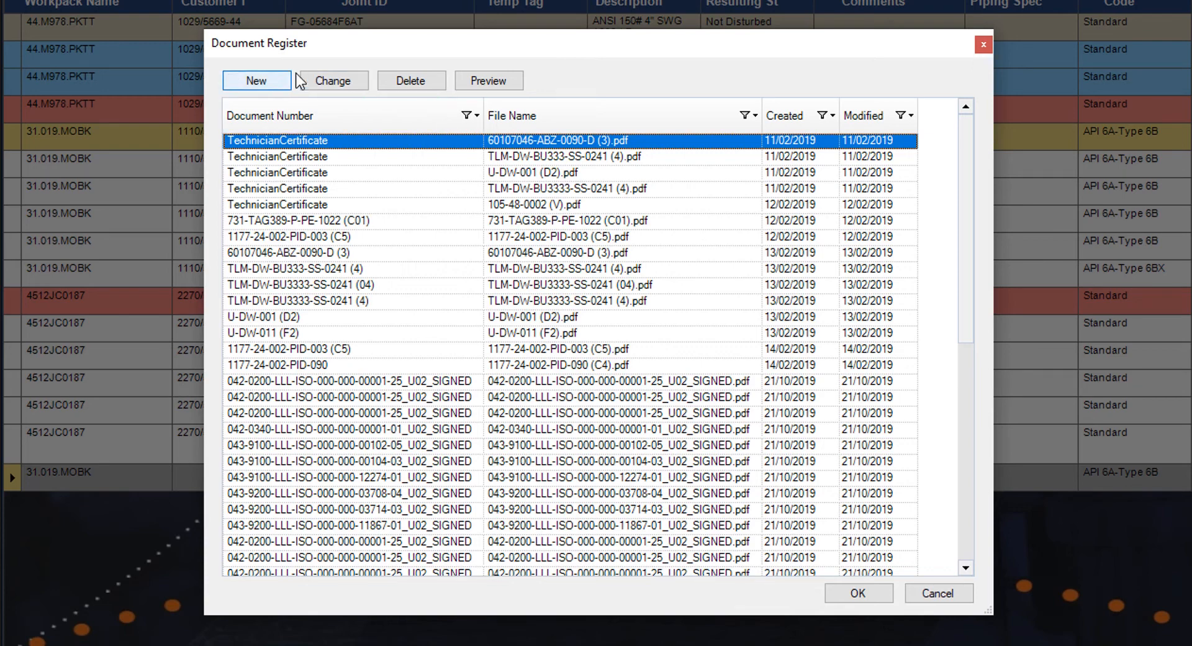
- Add a new document using Flange Material Sheet.pdf from C:\Document Examples\
click(257, 78)
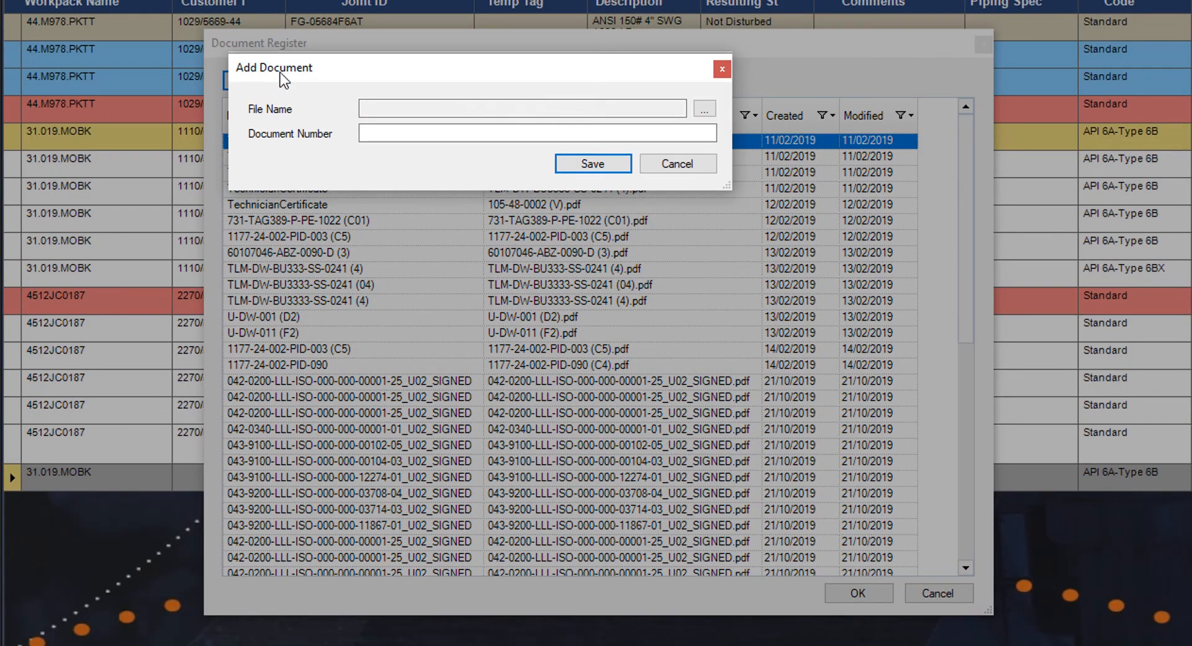
click(703, 109)
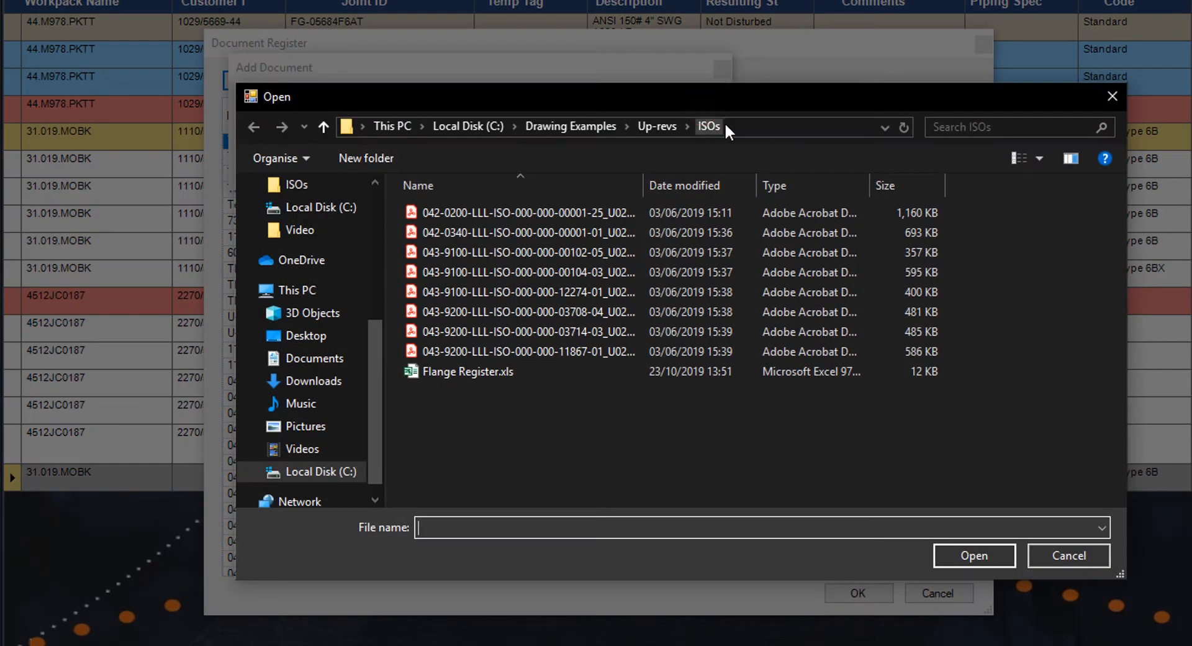
click(724, 122)
right_click(739, 123)
click(783, 202)
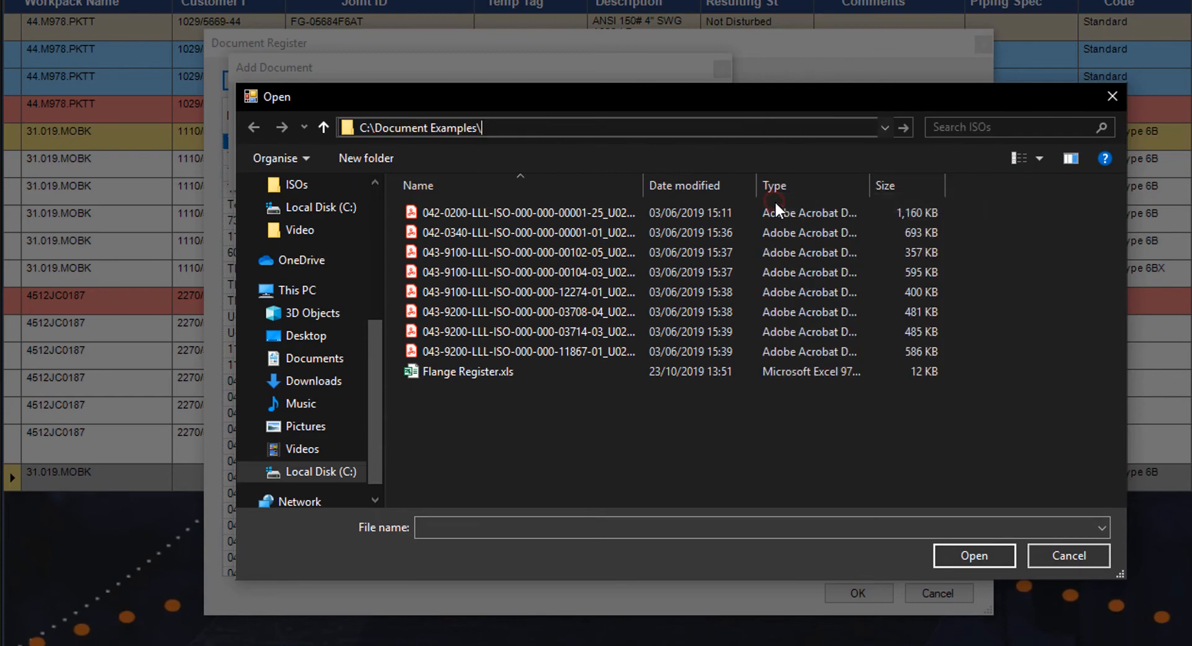
key(Return)
double_click(656, 210)
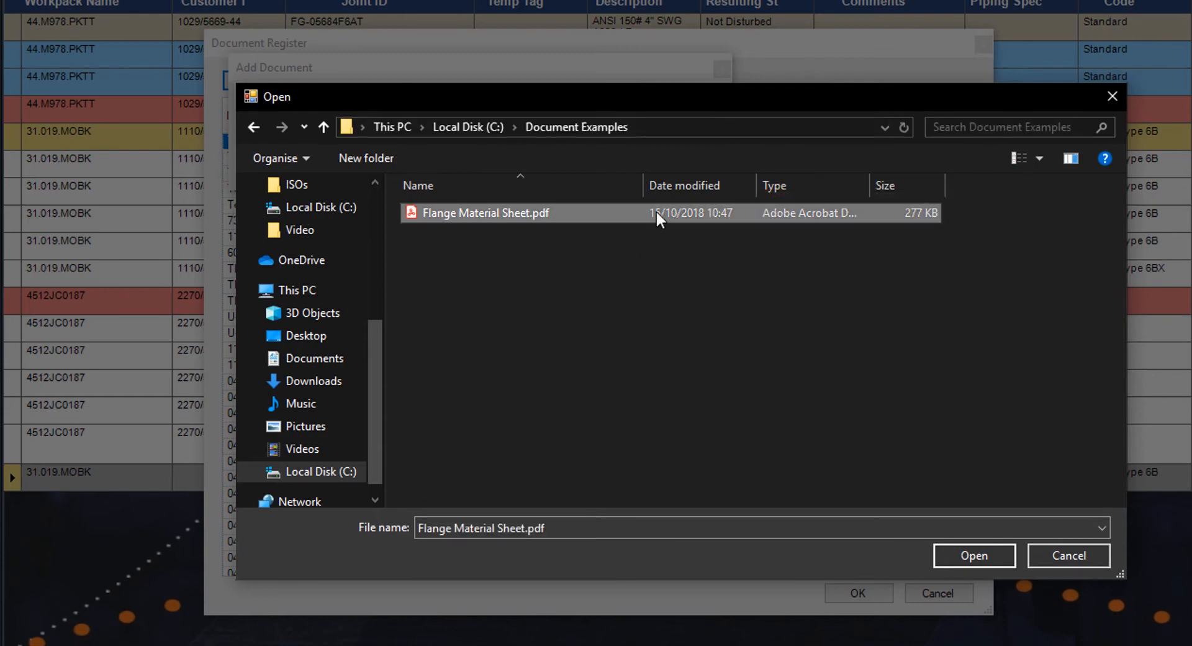
- Give it document number 'Demo Flange Material Sheet', save, and close the Document Register
click(641, 133)
text(D)
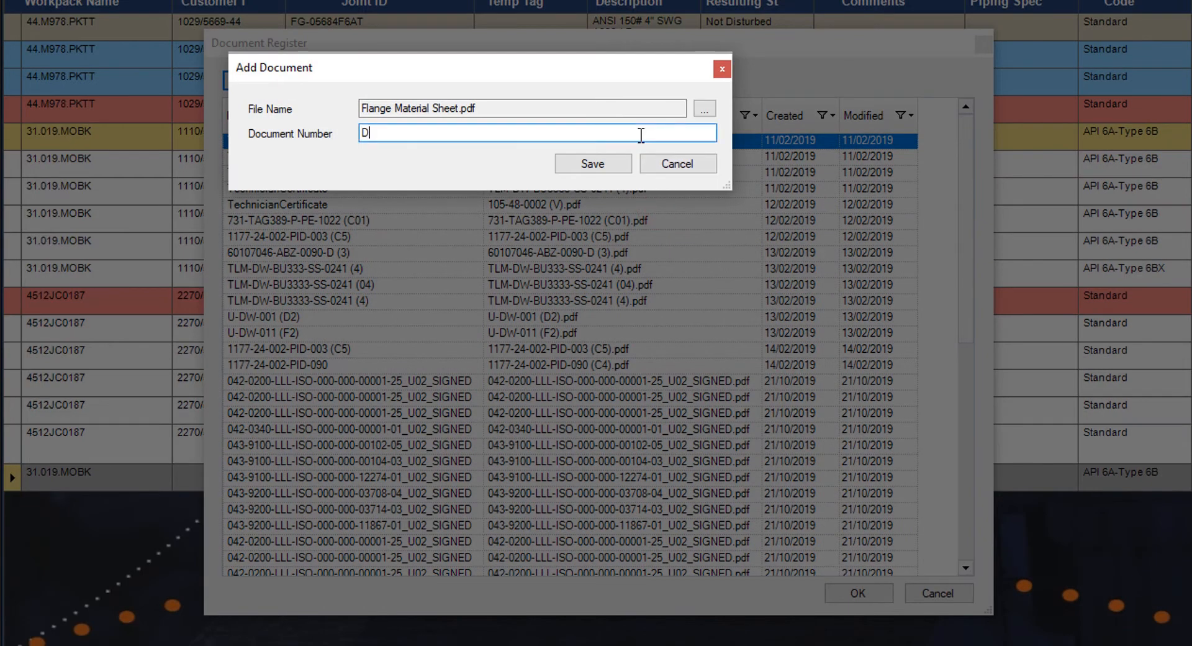
text(emo Flange Material Sheet)
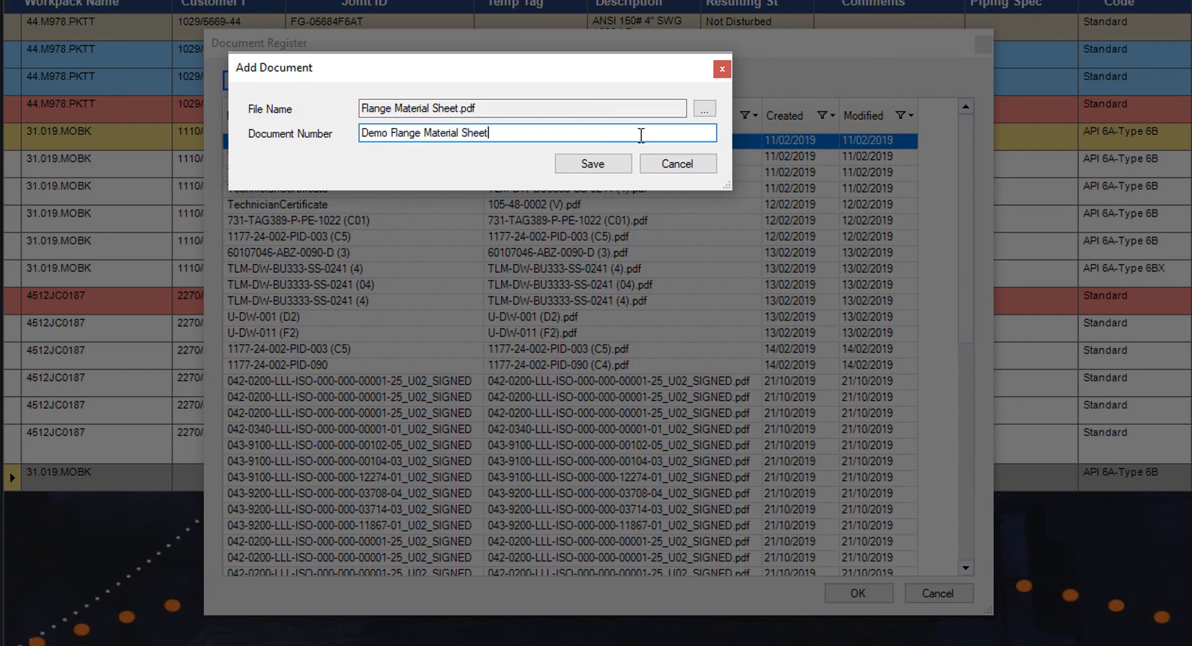
click(590, 163)
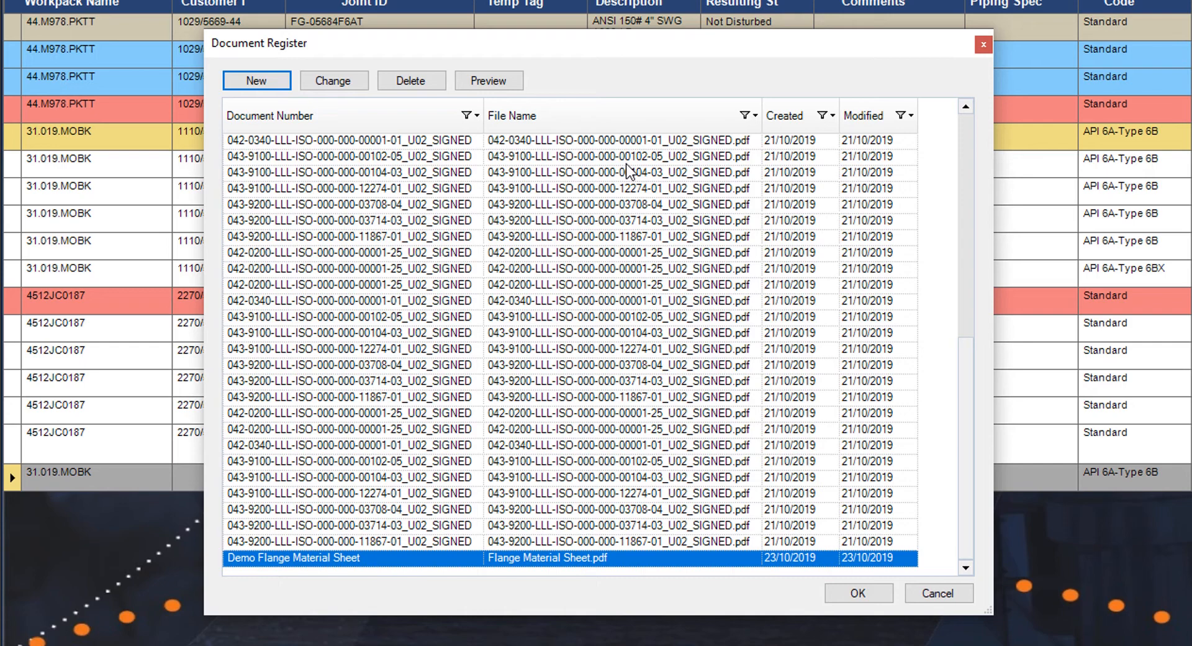
click(577, 557)
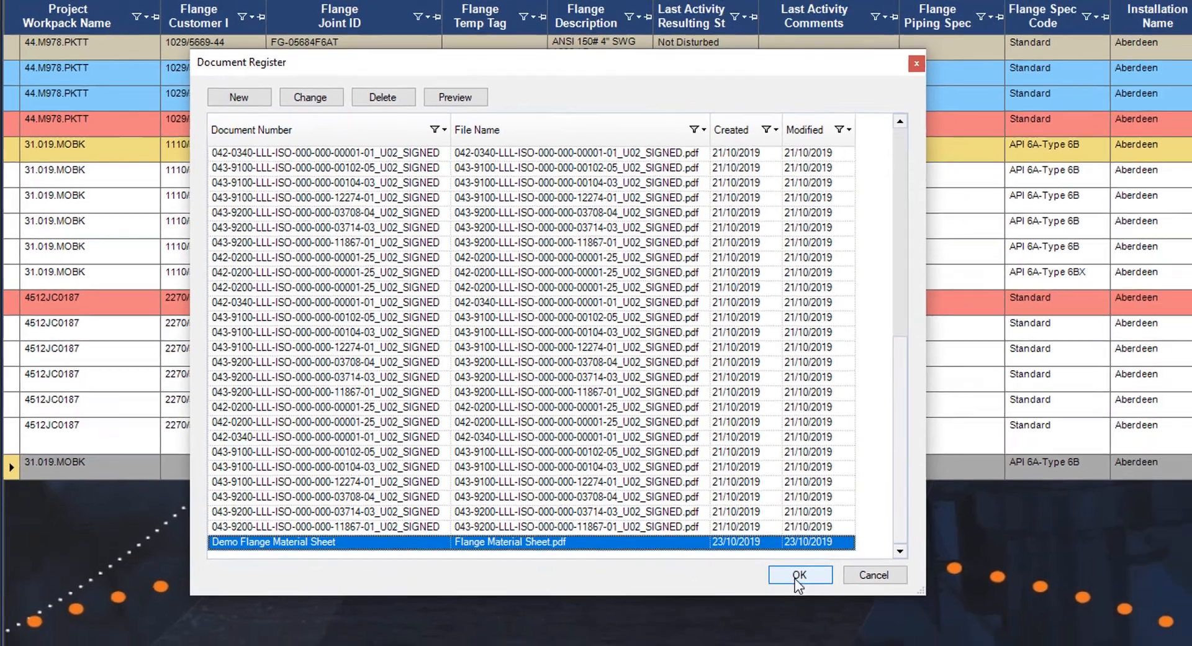
click(858, 592)
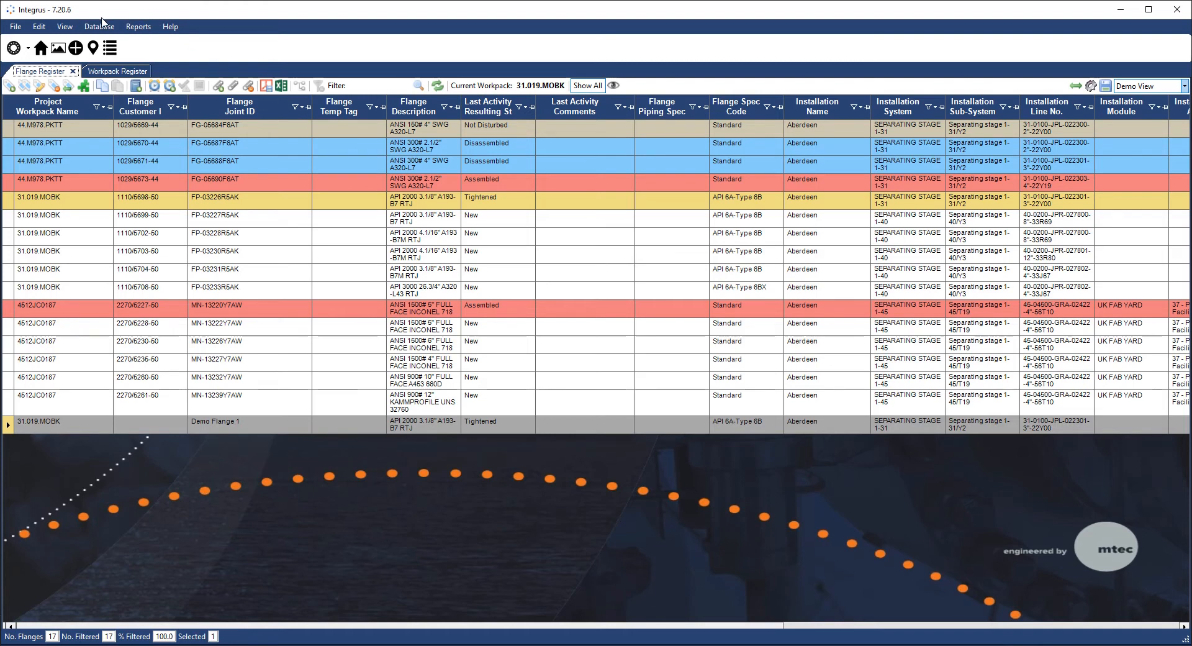
click(65, 27)
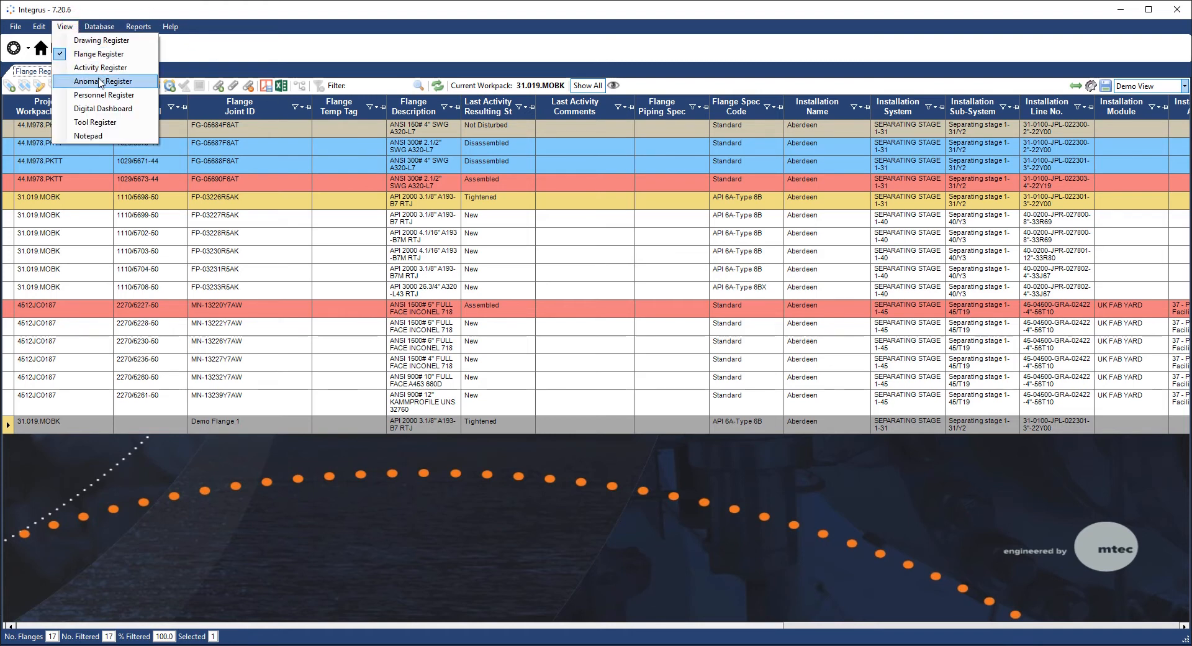
click(95, 109)
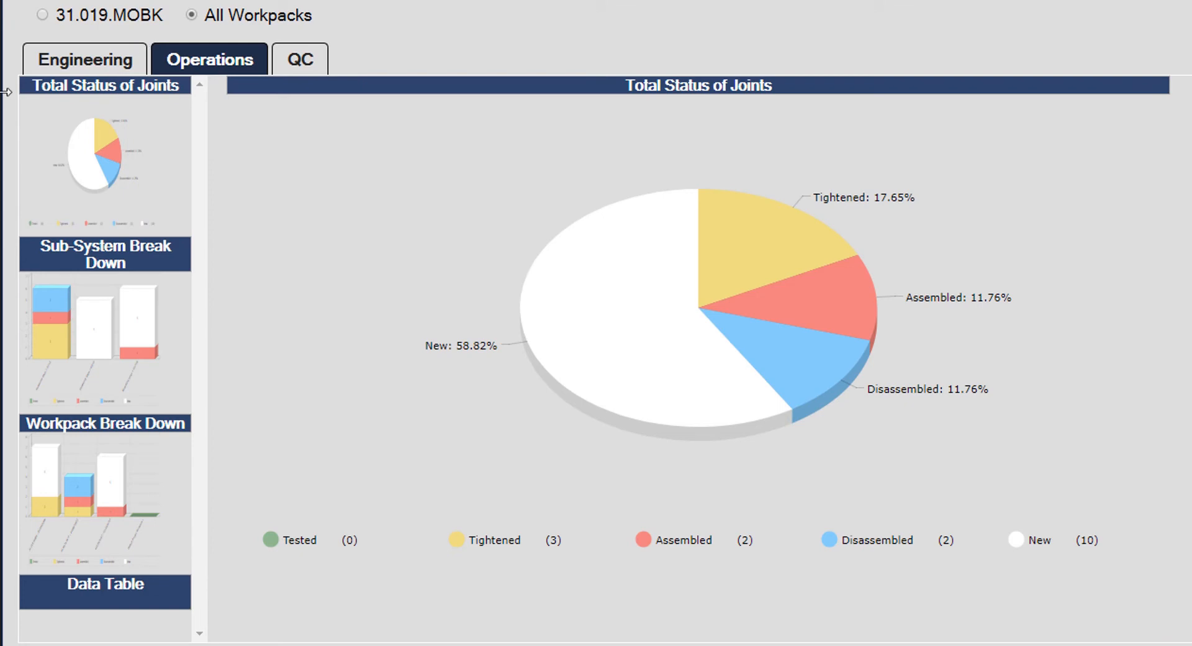
click(46, 62)
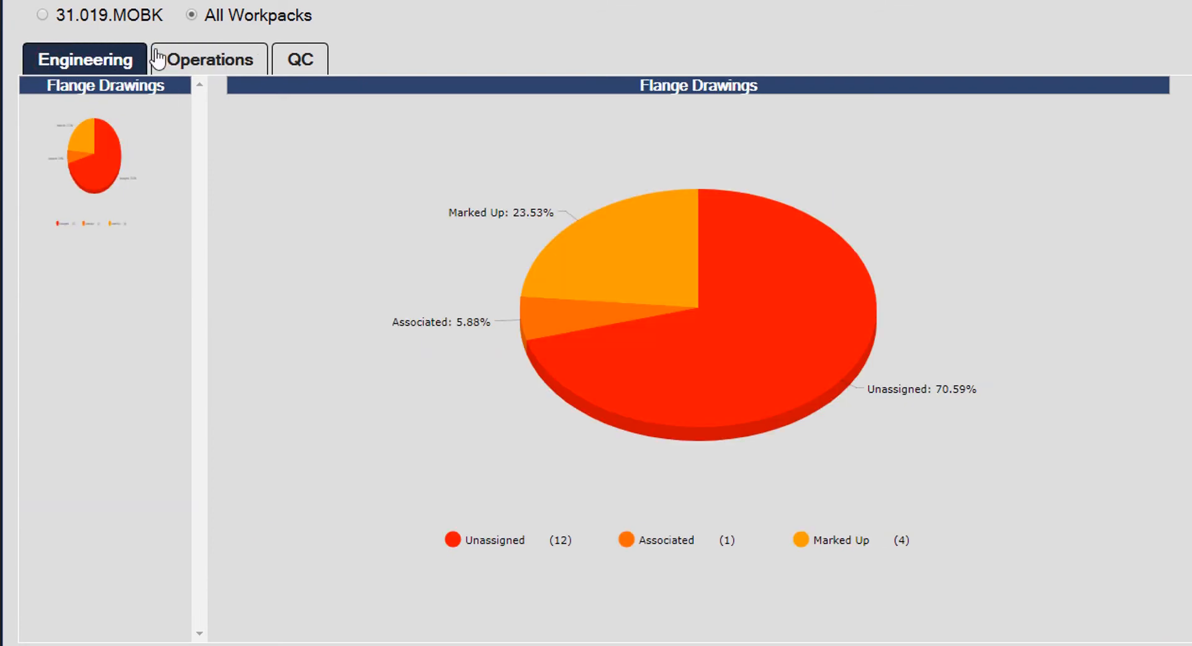
click(214, 67)
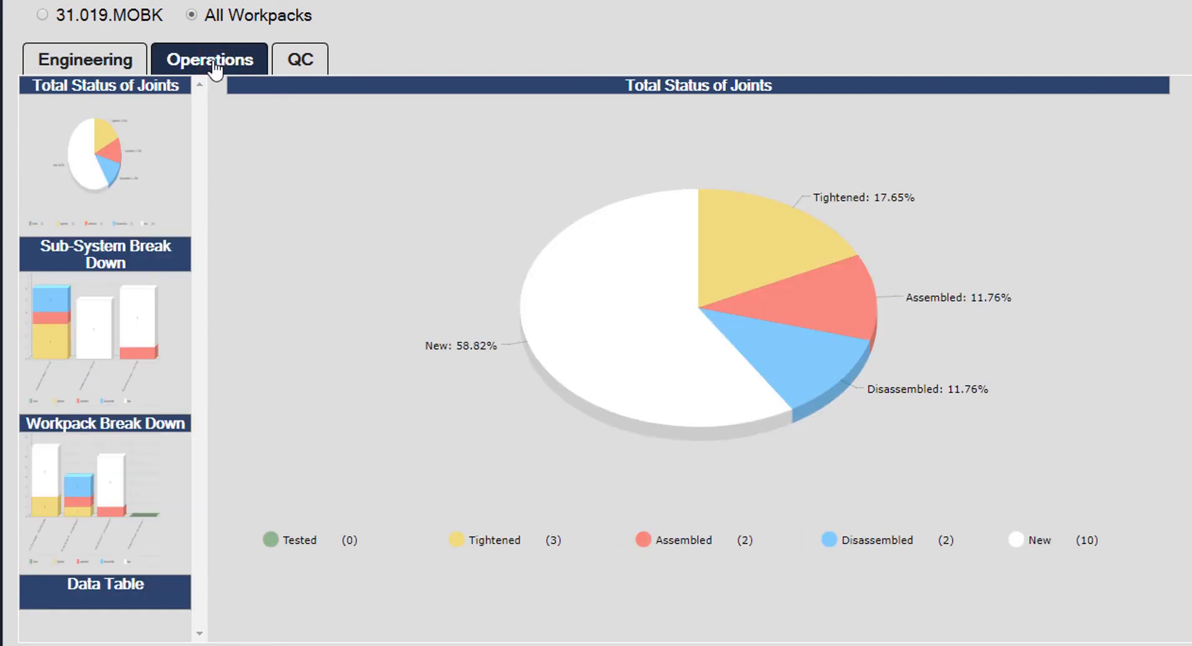
click(301, 57)
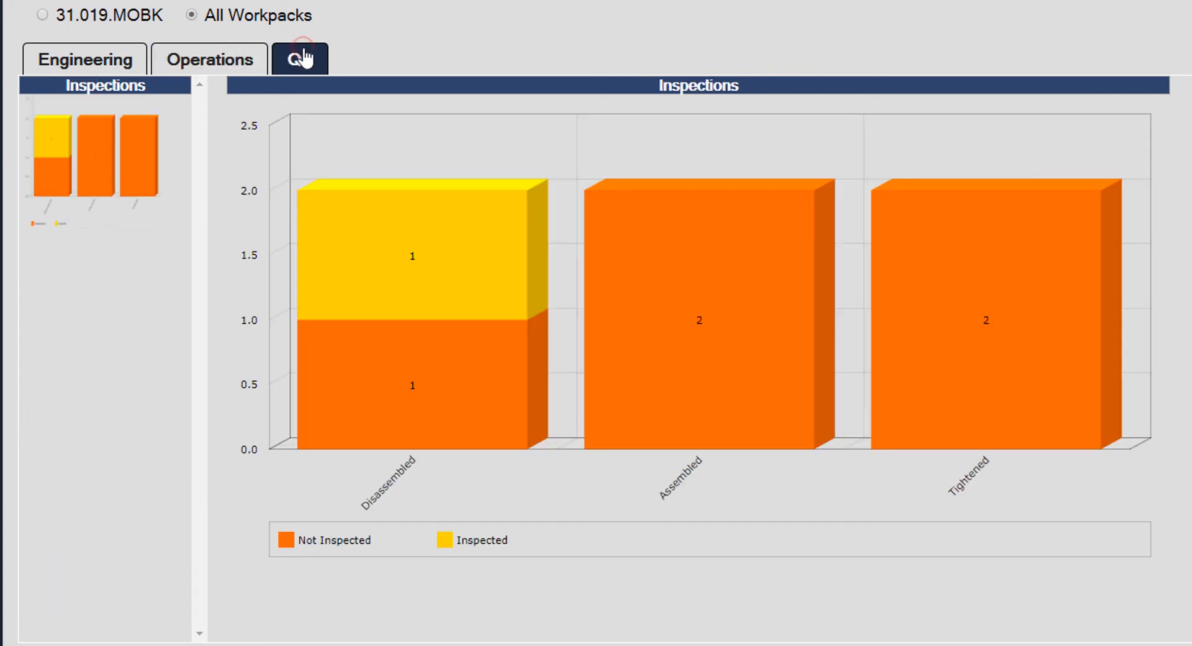
click(241, 65)
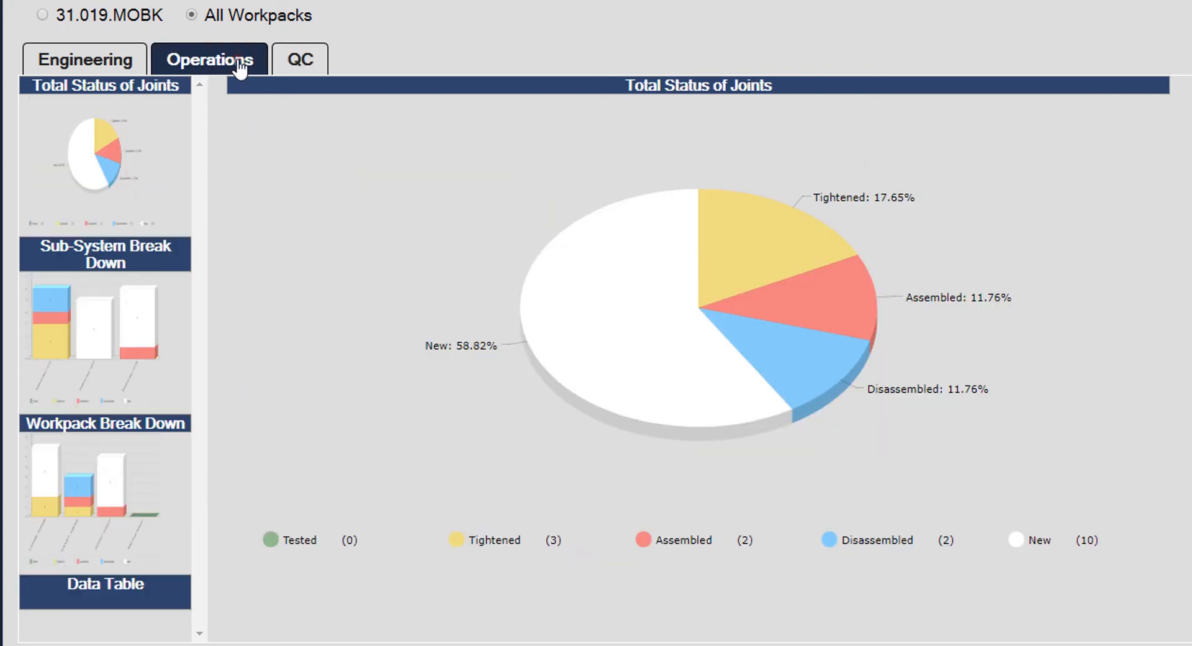
click(135, 255)
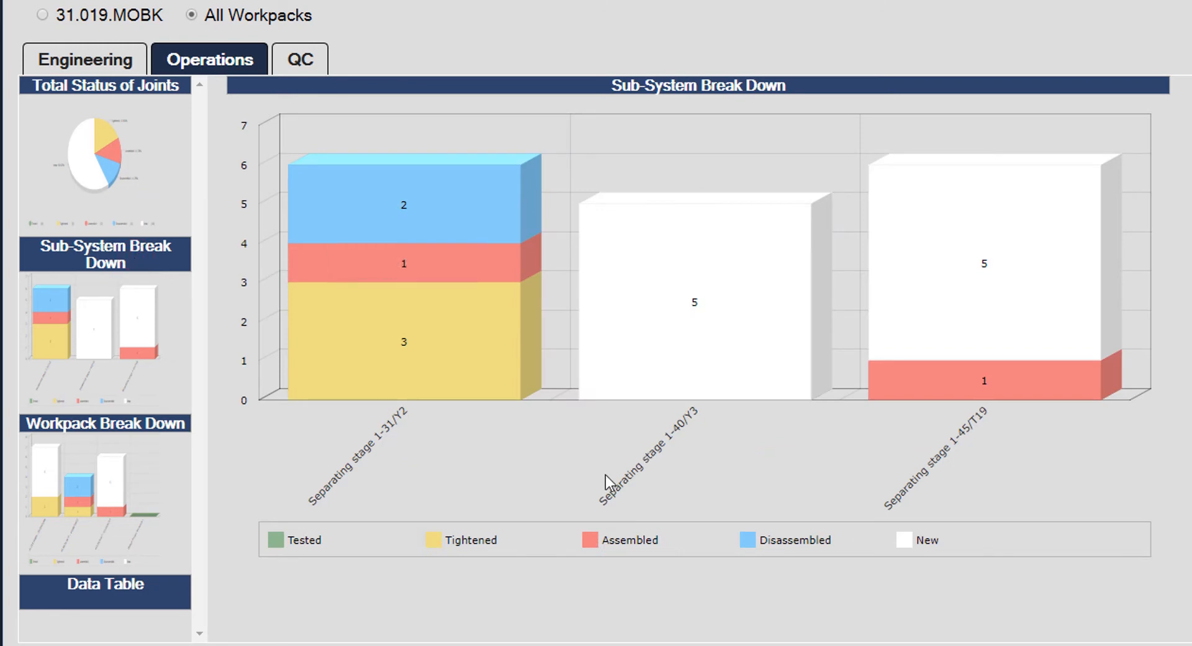
click(587, 549)
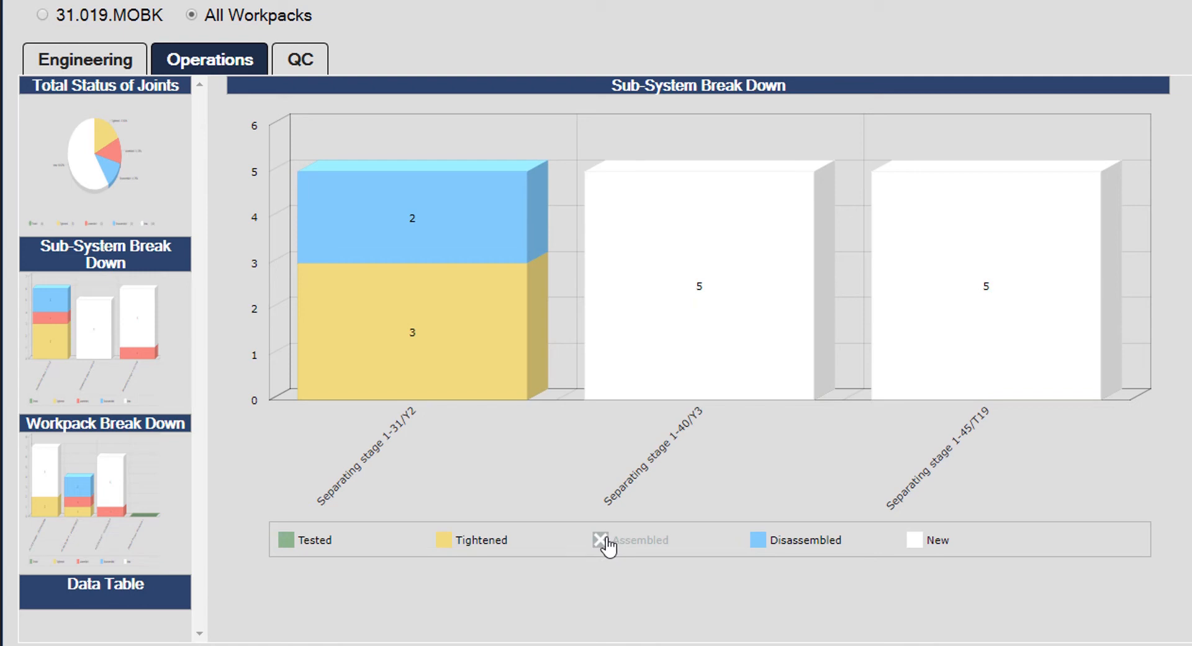
click(606, 540)
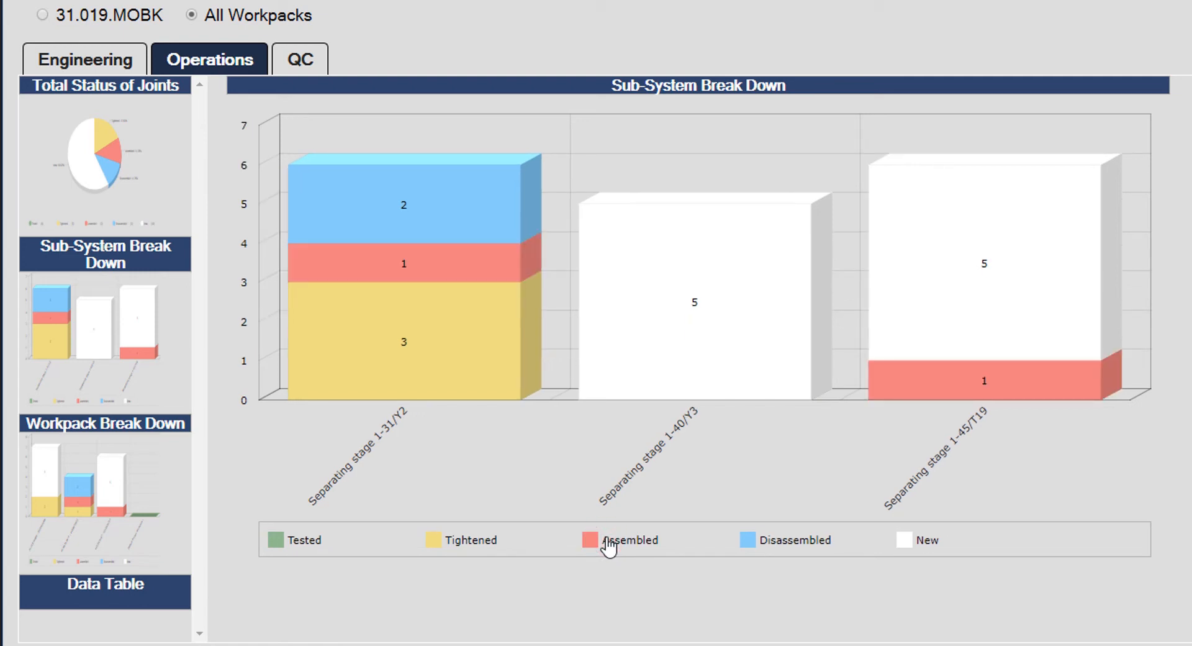
click(154, 582)
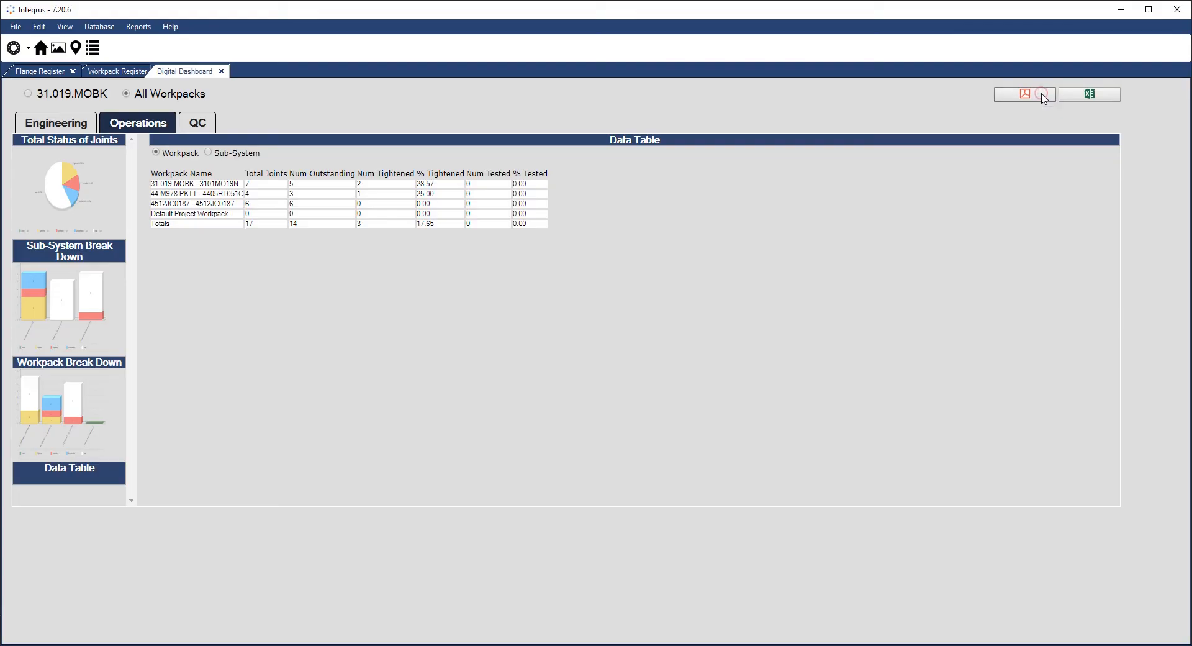
click(1043, 96)
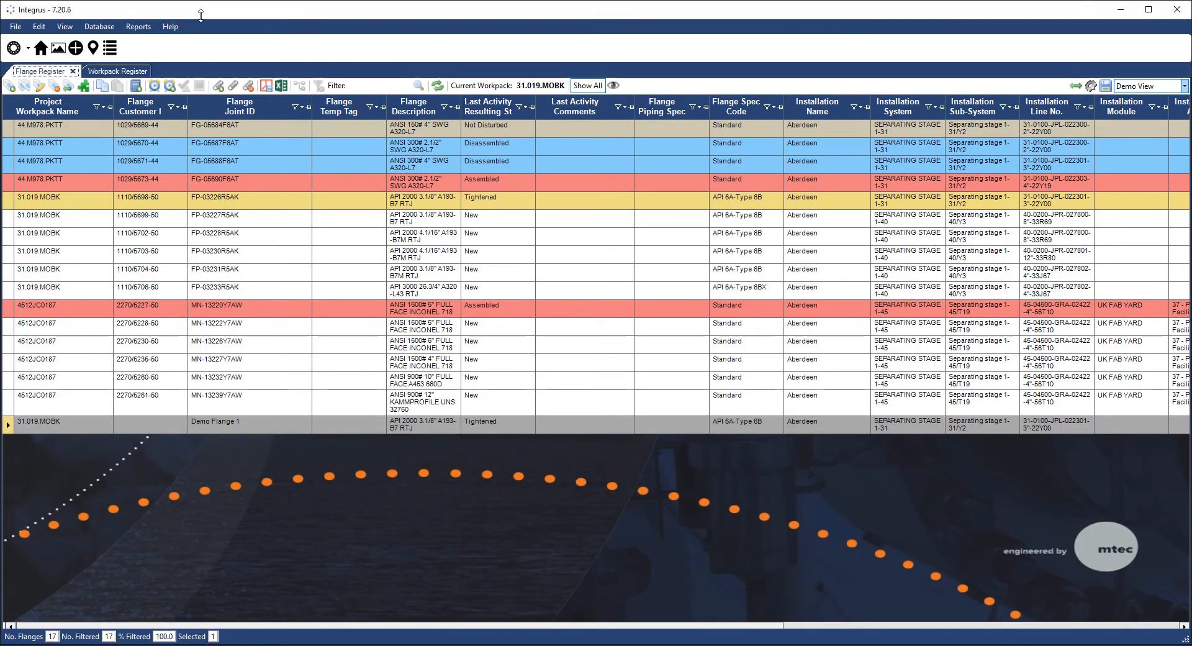
- In the Personnel Register, change the engineer's certification expiry year to 2021 and save
click(65, 28)
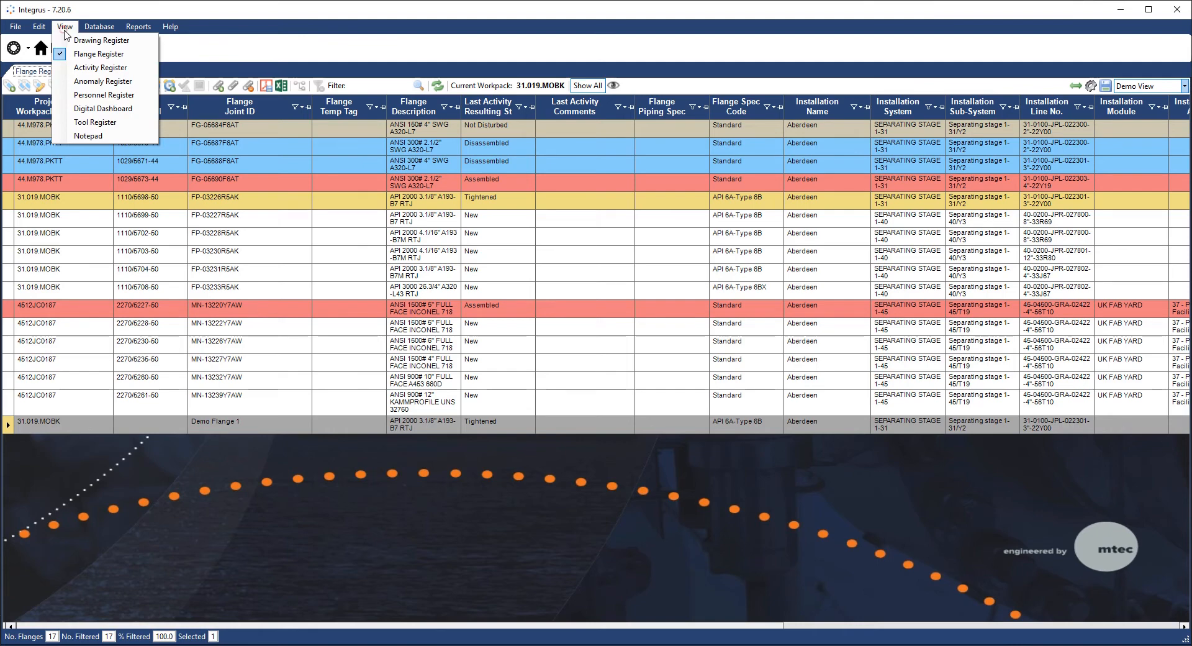
click(90, 94)
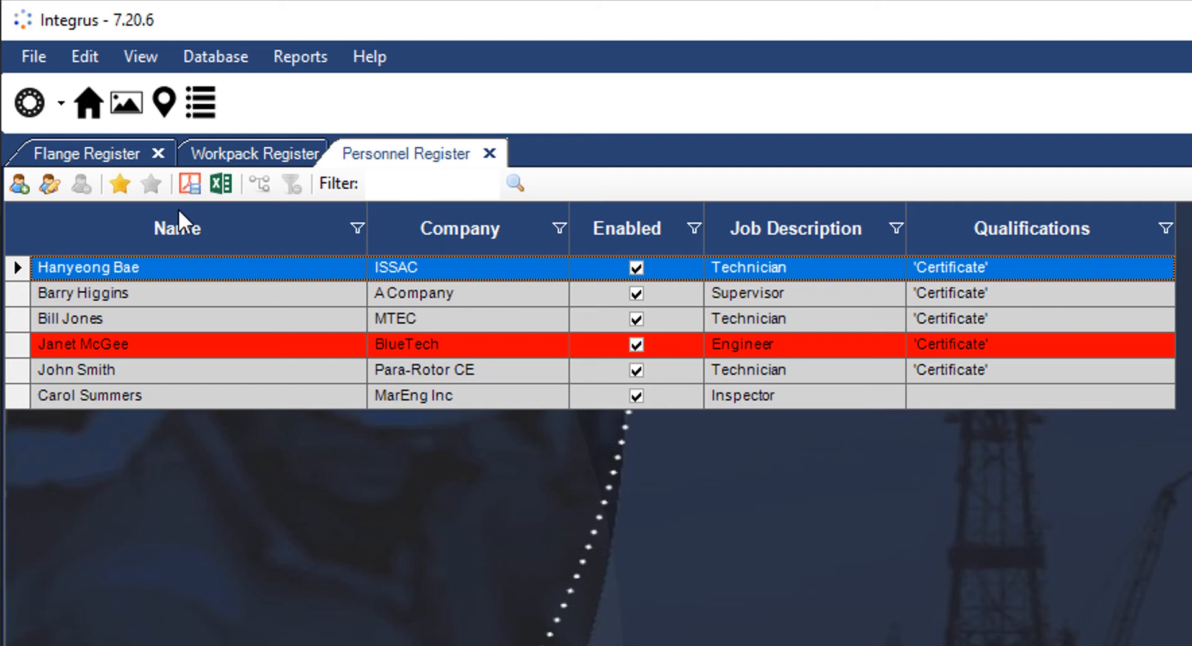
right_click(270, 344)
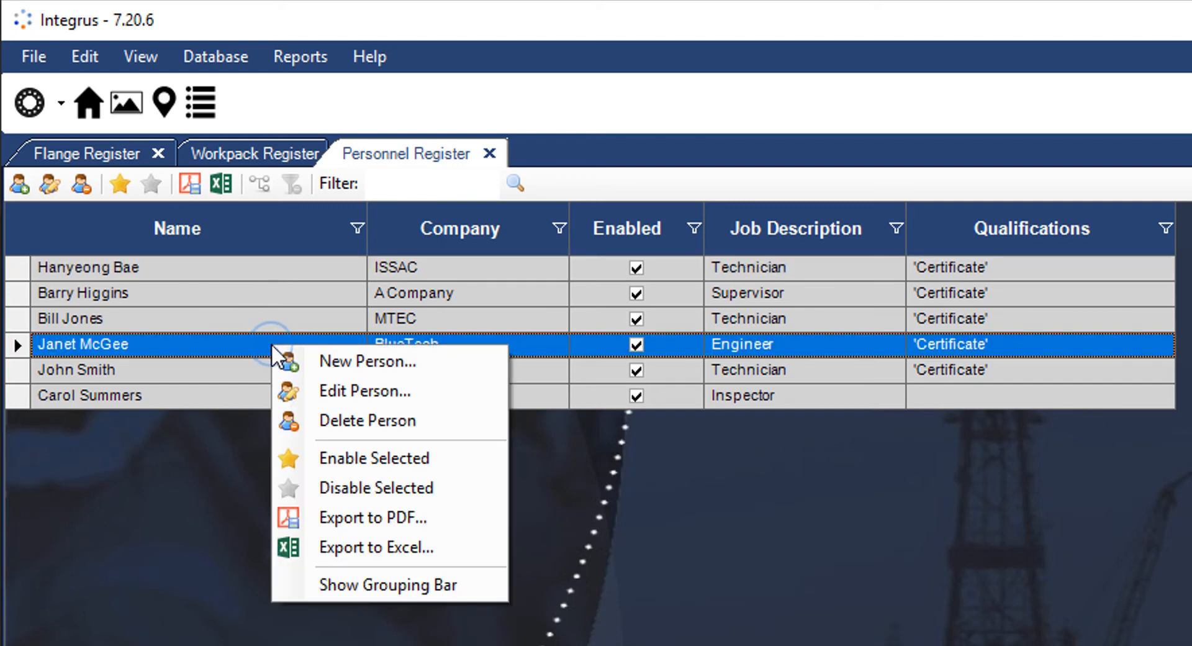
click(318, 393)
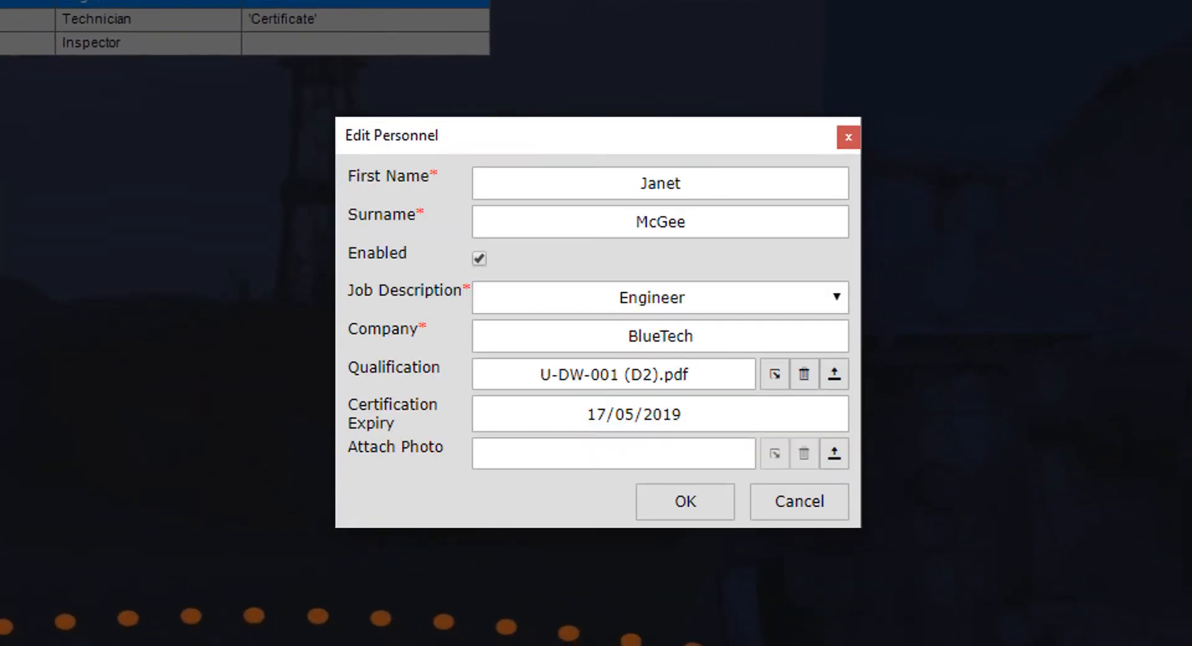
click(673, 406)
text(2021)
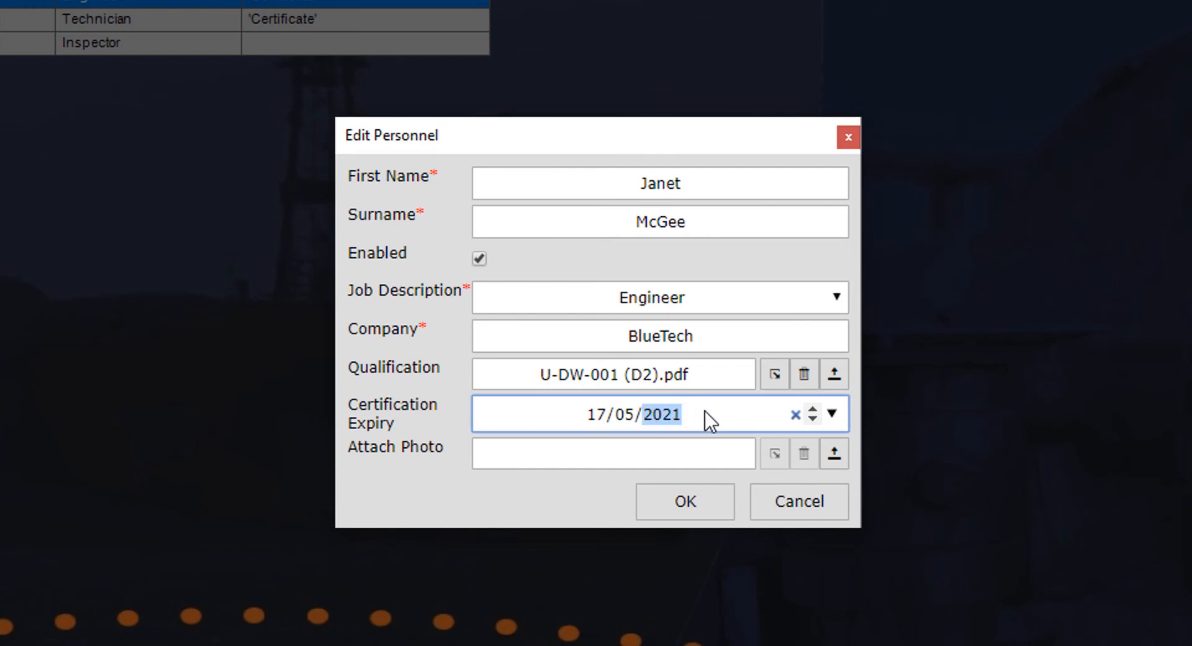
click(729, 371)
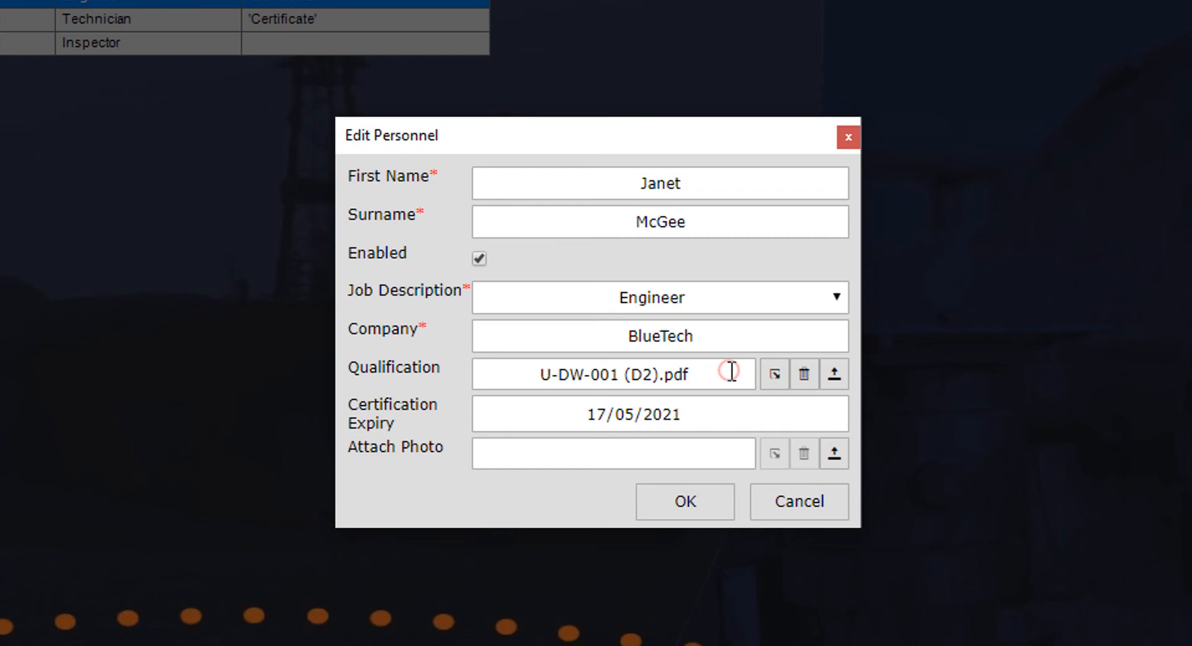
click(709, 450)
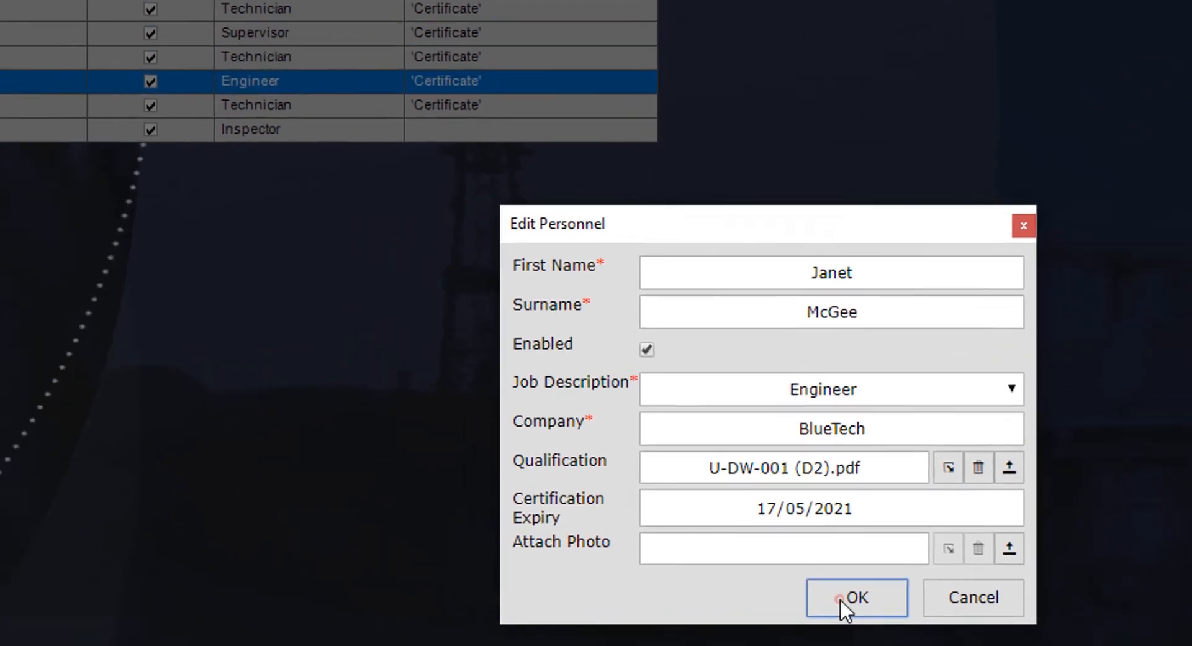
click(667, 514)
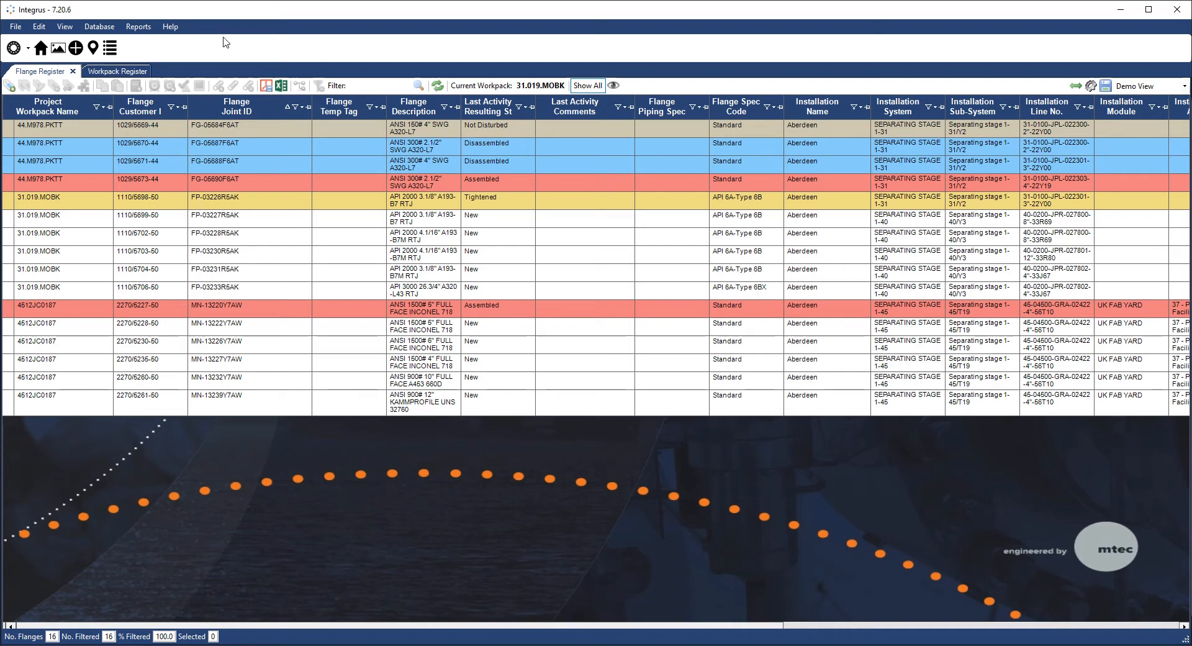
- Add a new tool in the Tool Register: a LAPP UK LFT-4 Torque Wrench
click(64, 26)
click(93, 122)
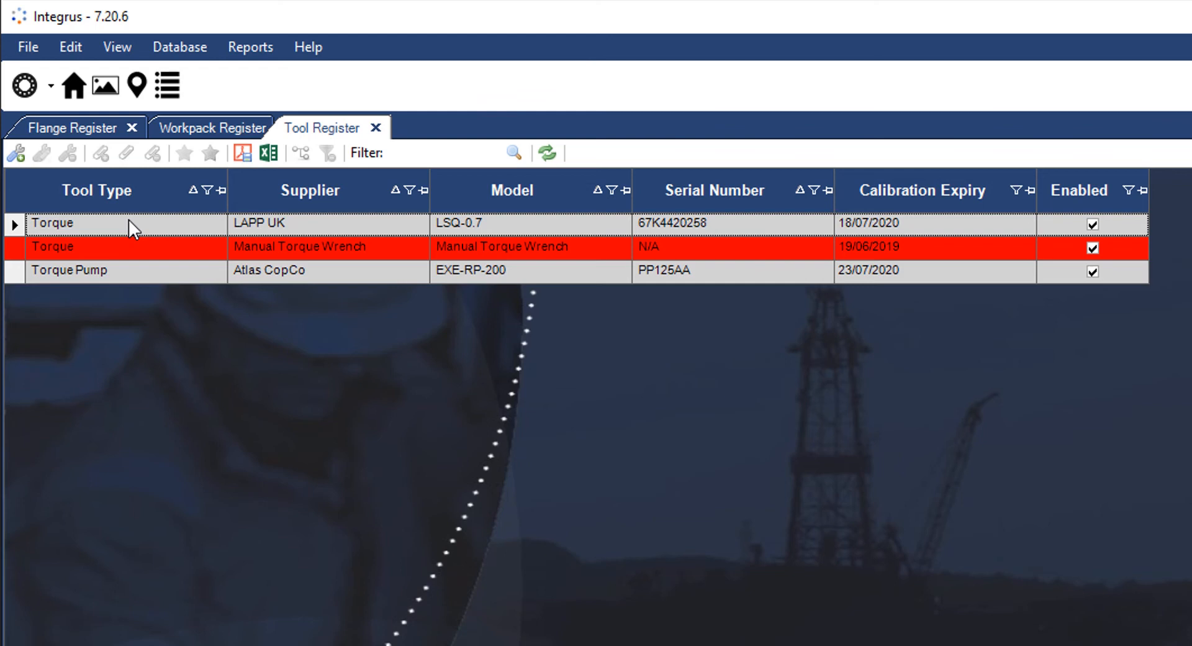
click(17, 150)
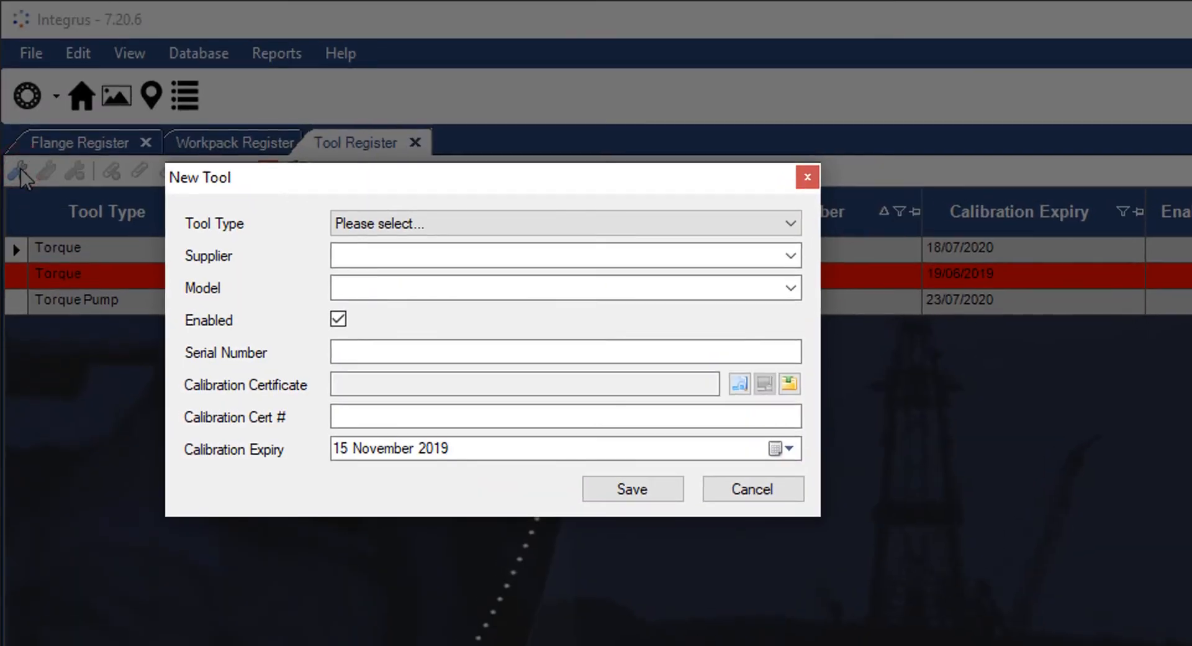
click(377, 223)
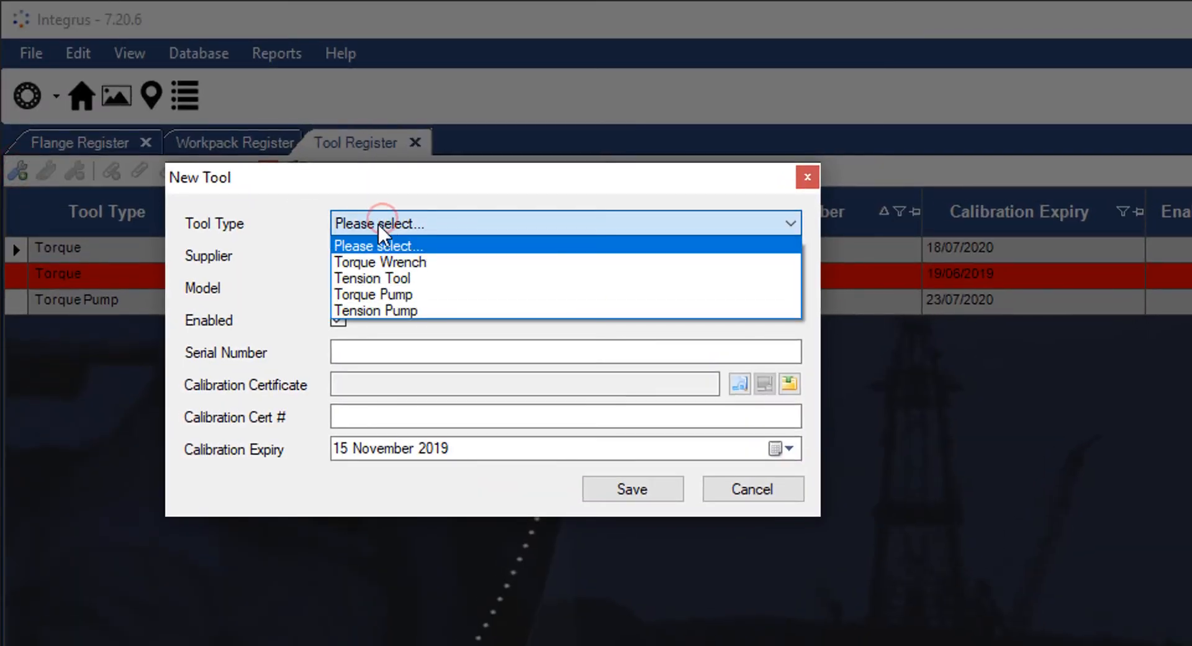
click(400, 261)
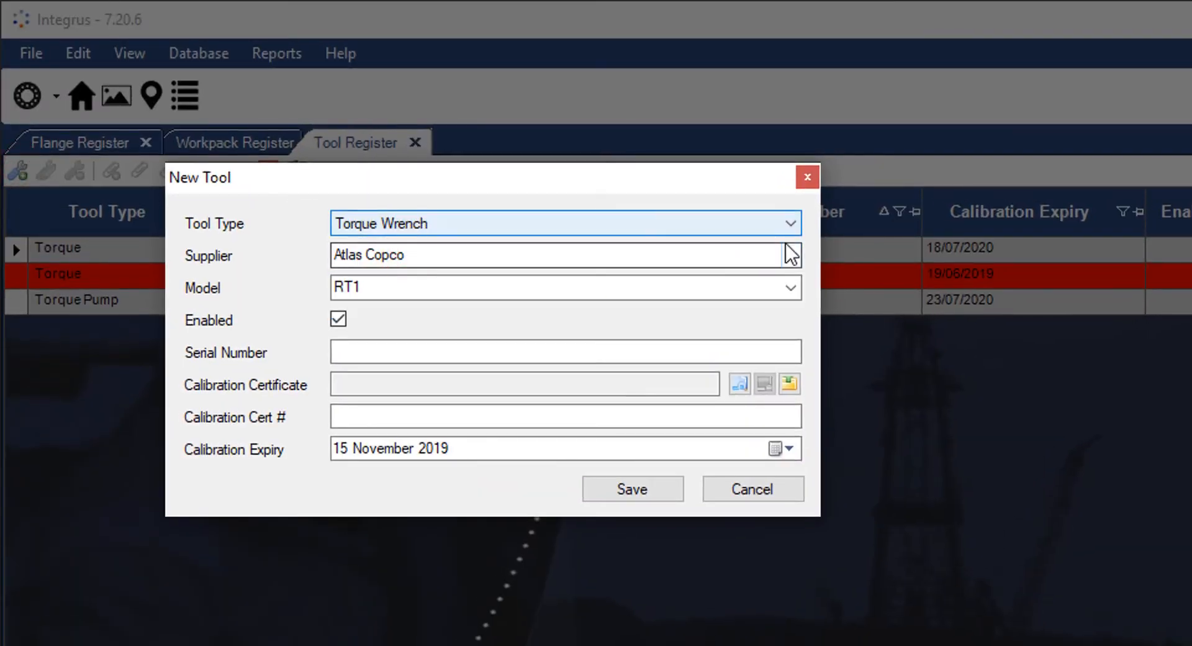
click(791, 254)
click(750, 390)
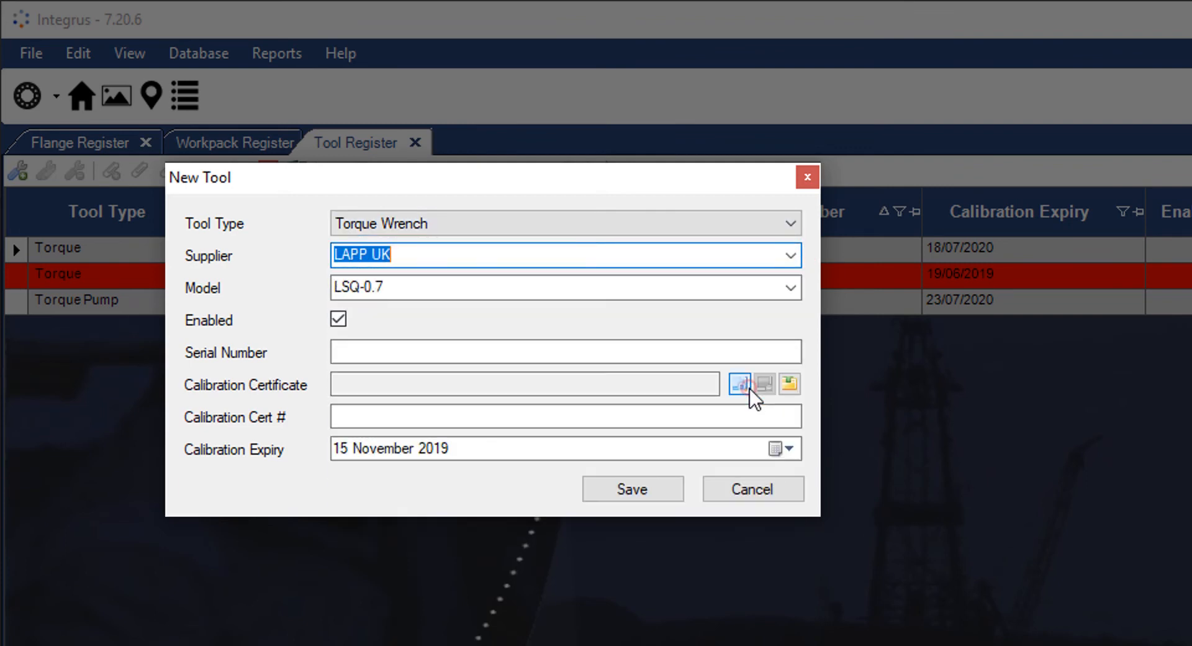
click(791, 287)
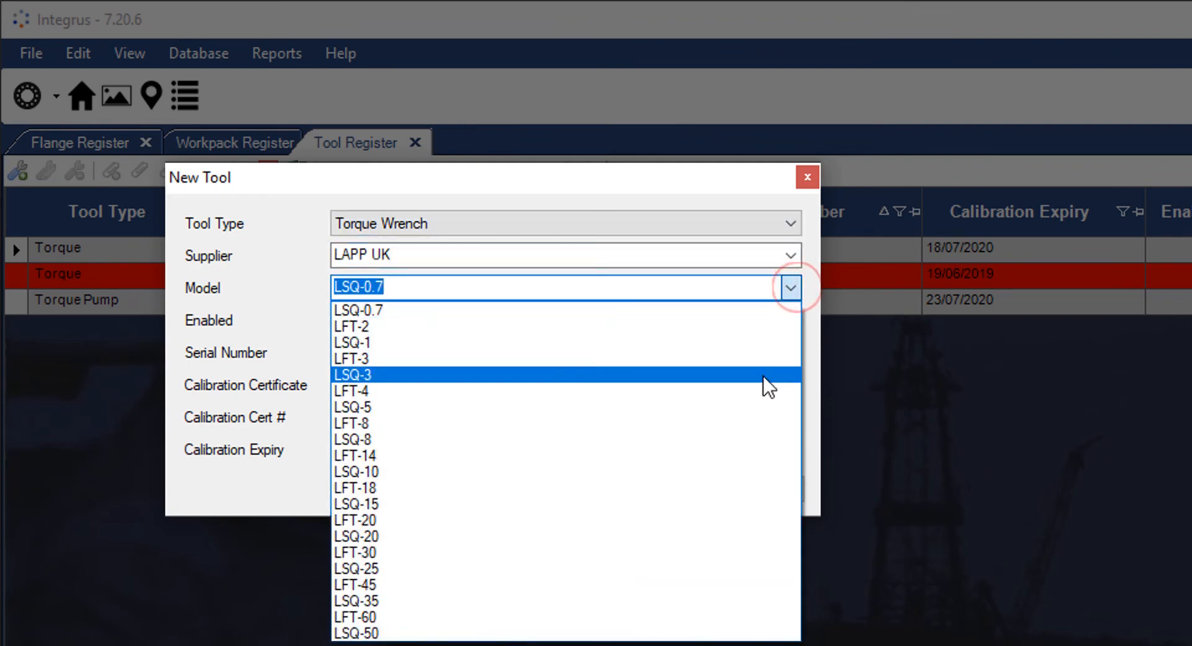
click(755, 398)
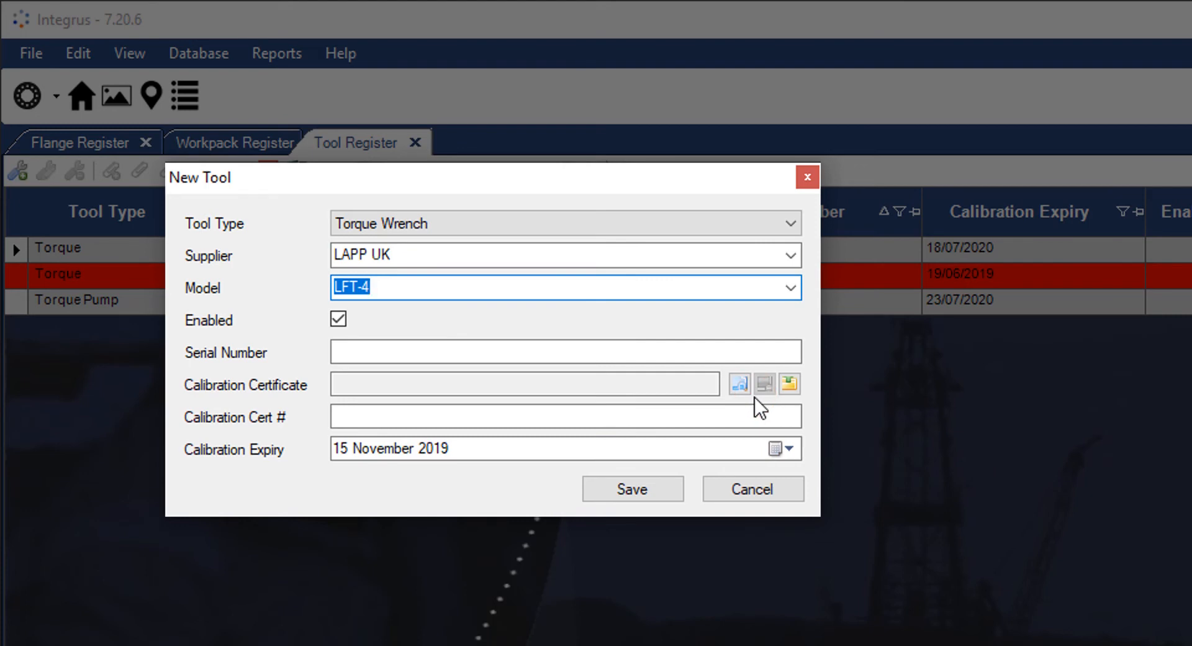
- Enter serial SN0000001, certificate 1234, expiry year 2021, save, then disable the Torque Pump
click(710, 345)
text(SN0000001)
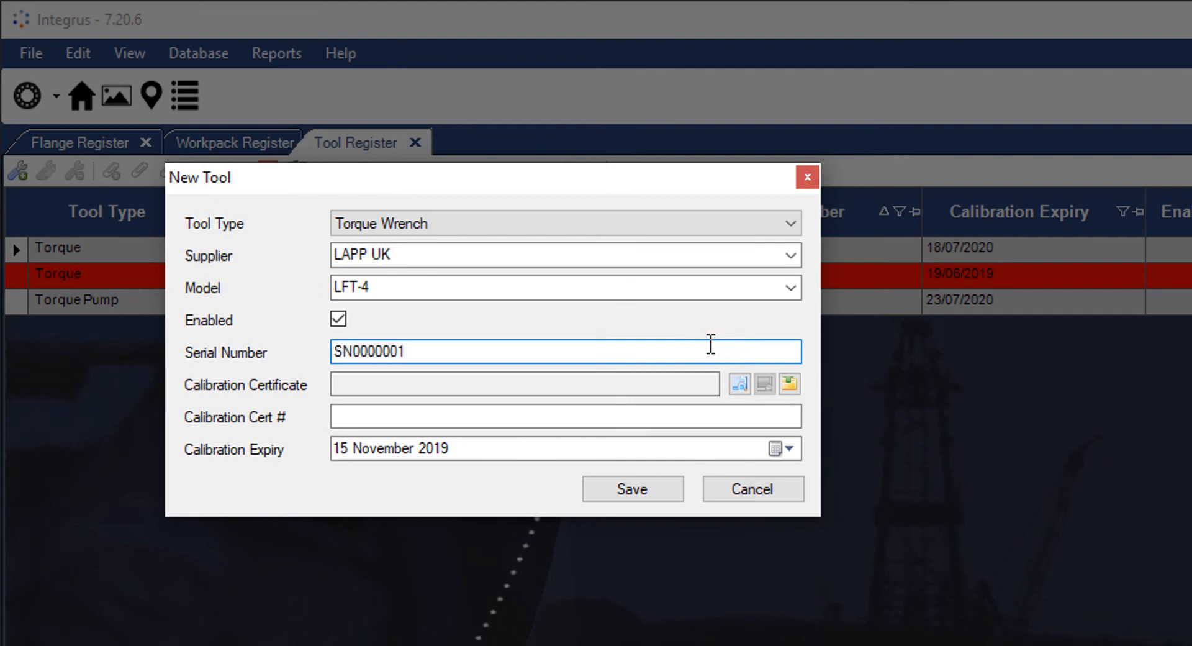
click(721, 421)
text(1234)
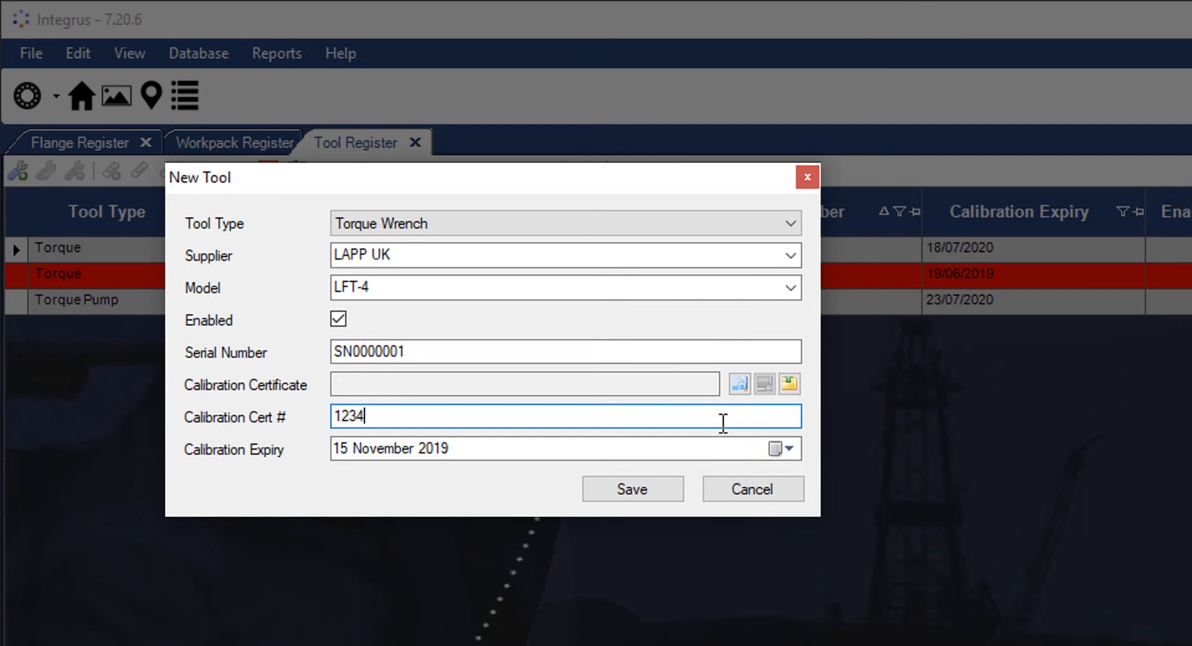
click(628, 456)
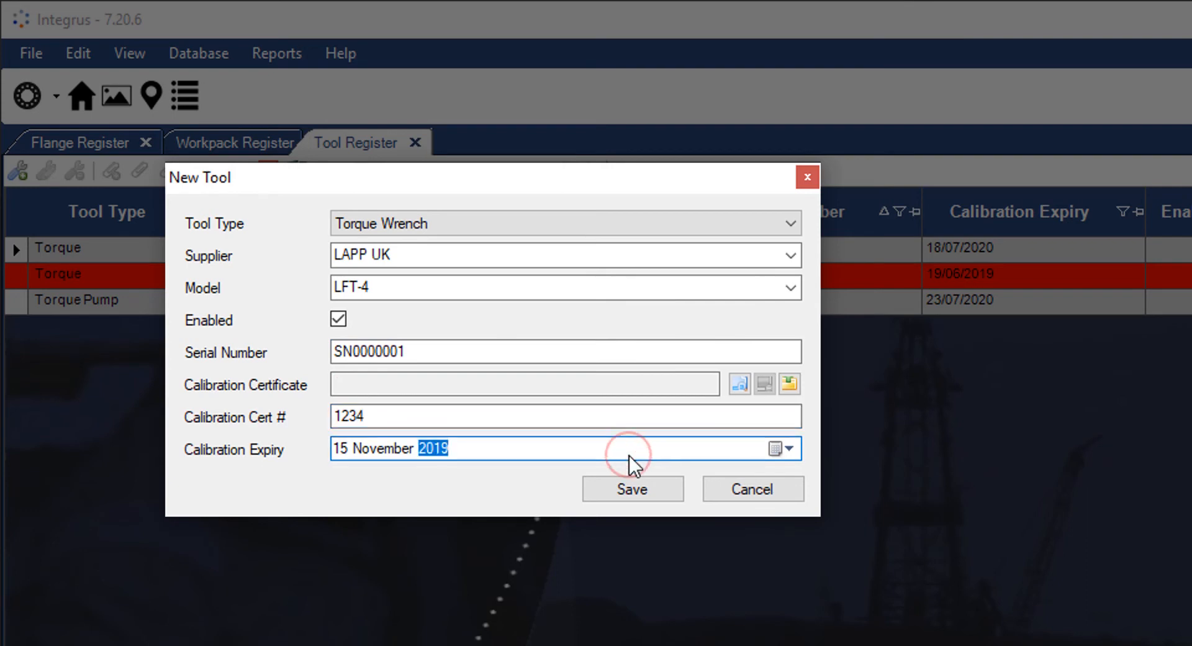
text(2021)
click(633, 486)
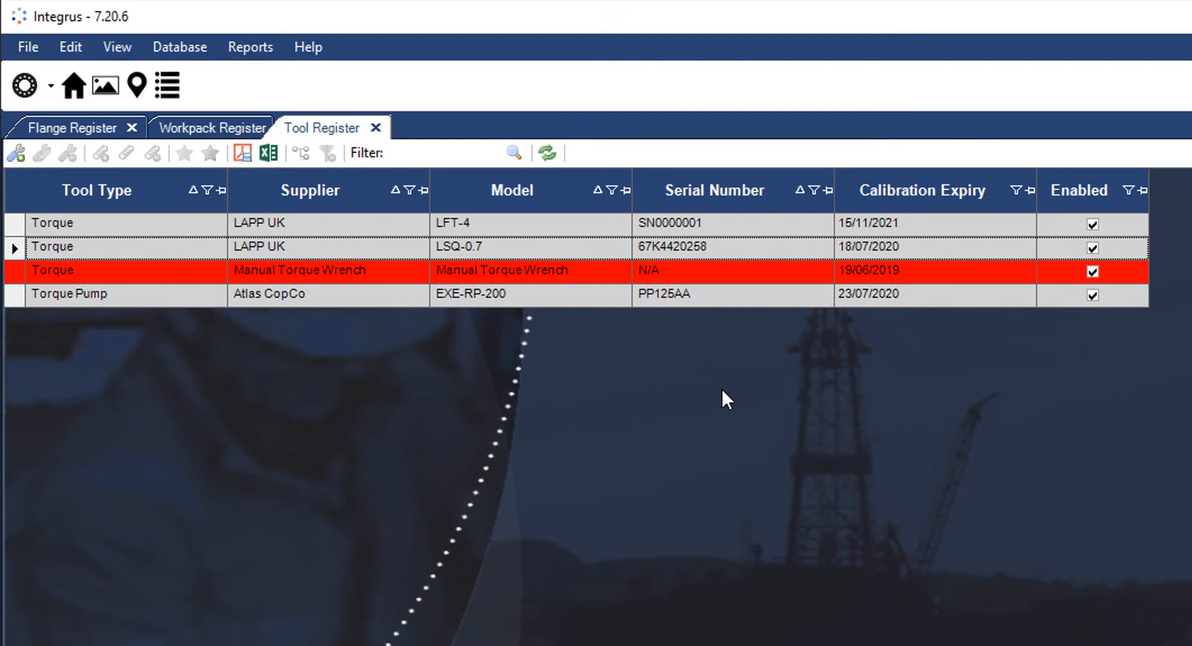
click(1092, 293)
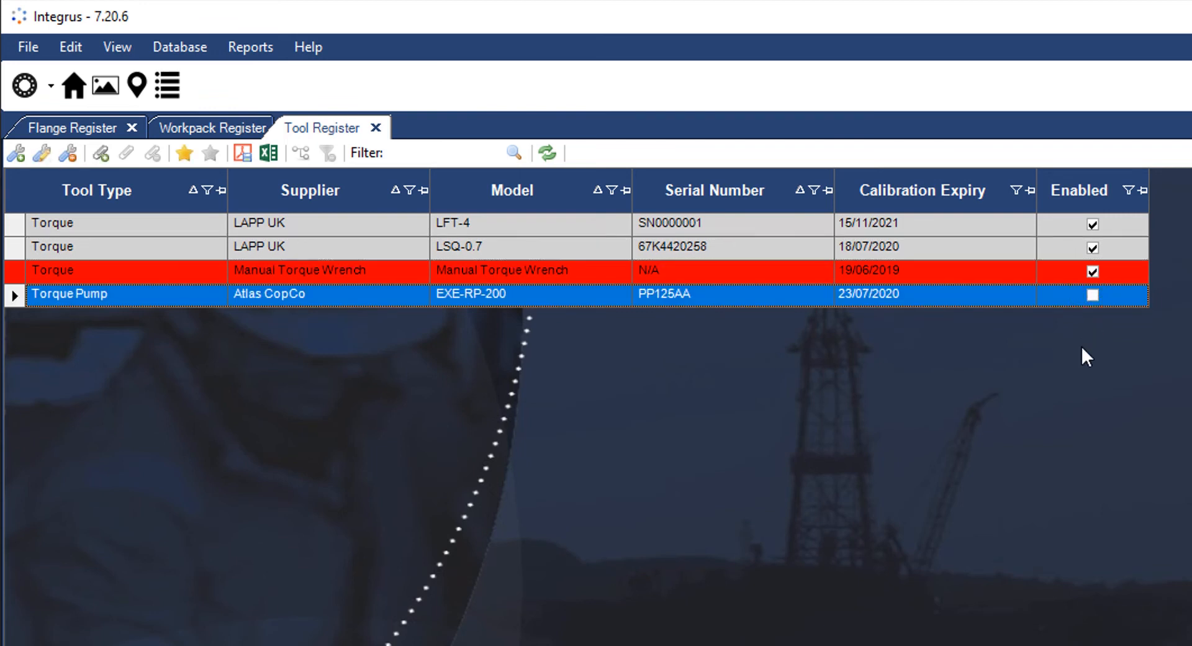
click(978, 275)
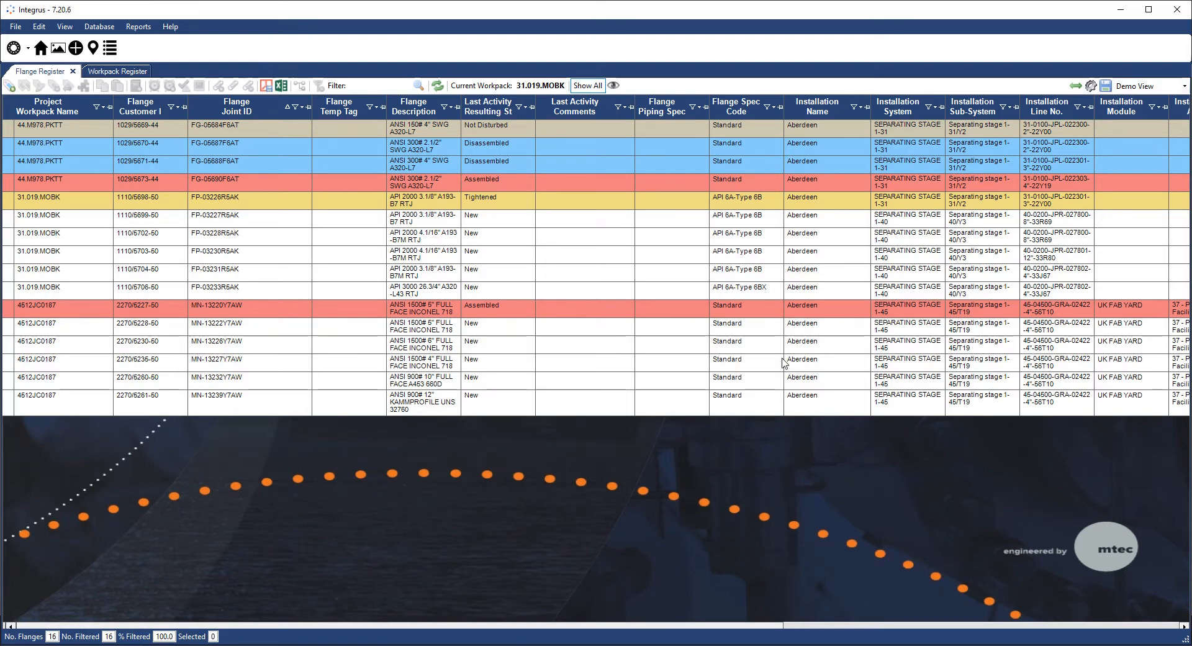
- Mark flange FP-03230R5AK as a witness joint and save the change
double_click(600, 256)
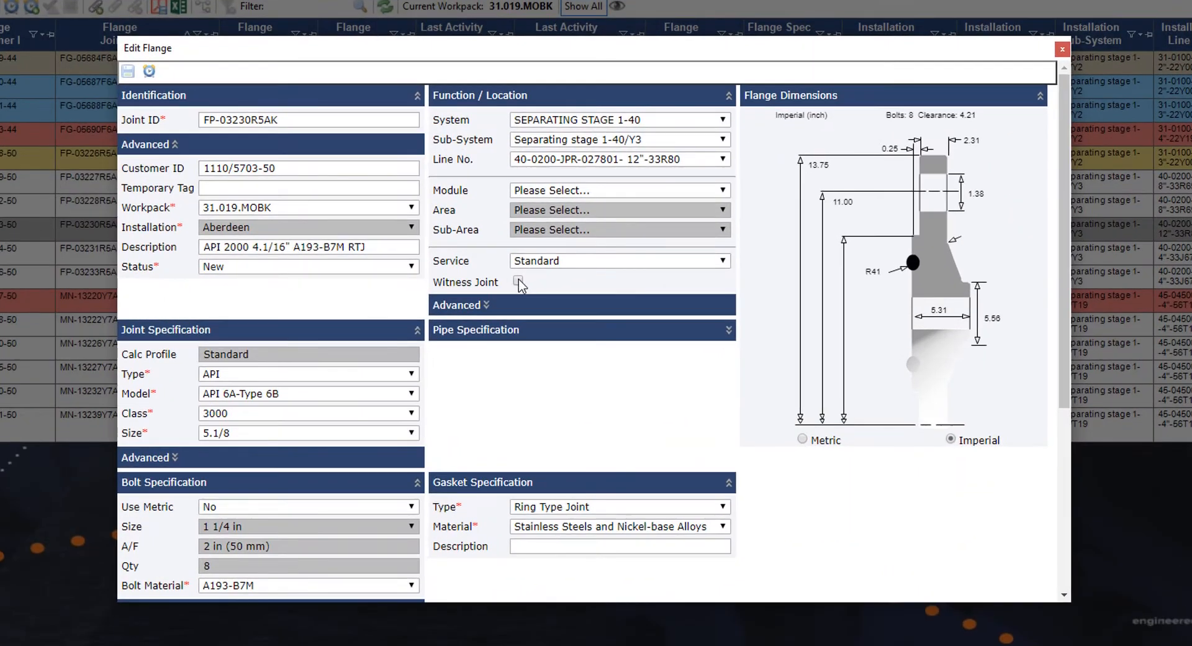
click(517, 280)
click(128, 70)
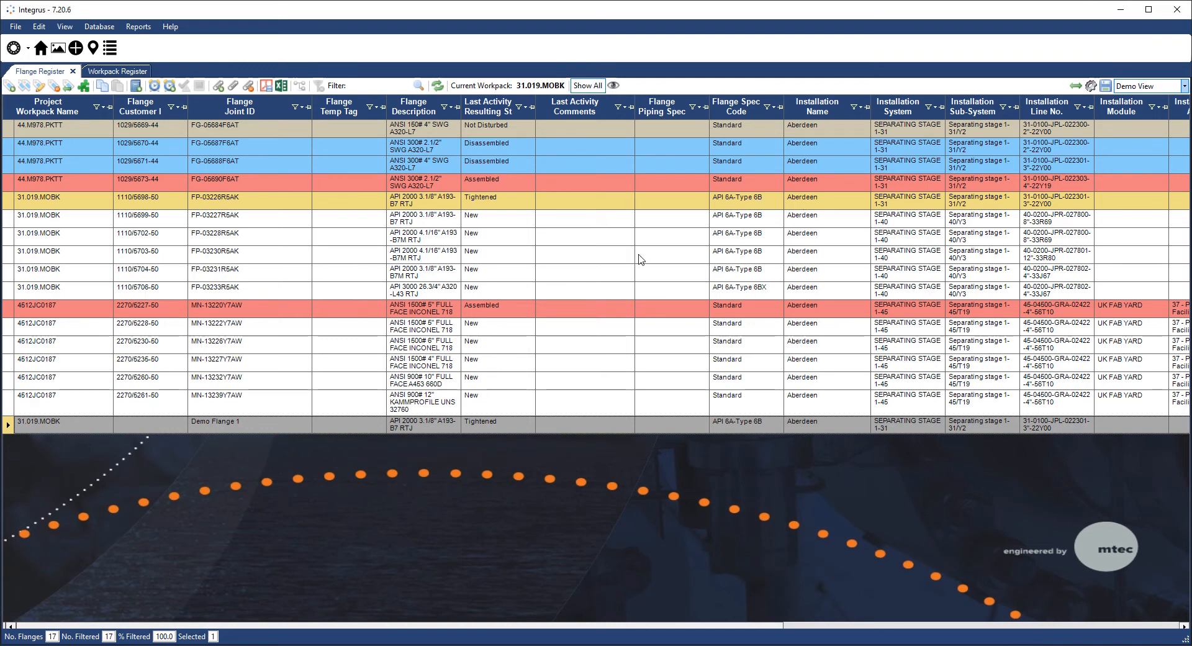
- Select the five 31.019.MOBK flanges 1110/5699–5706 together and start a shared activity on them
drag(612, 213, 597, 288)
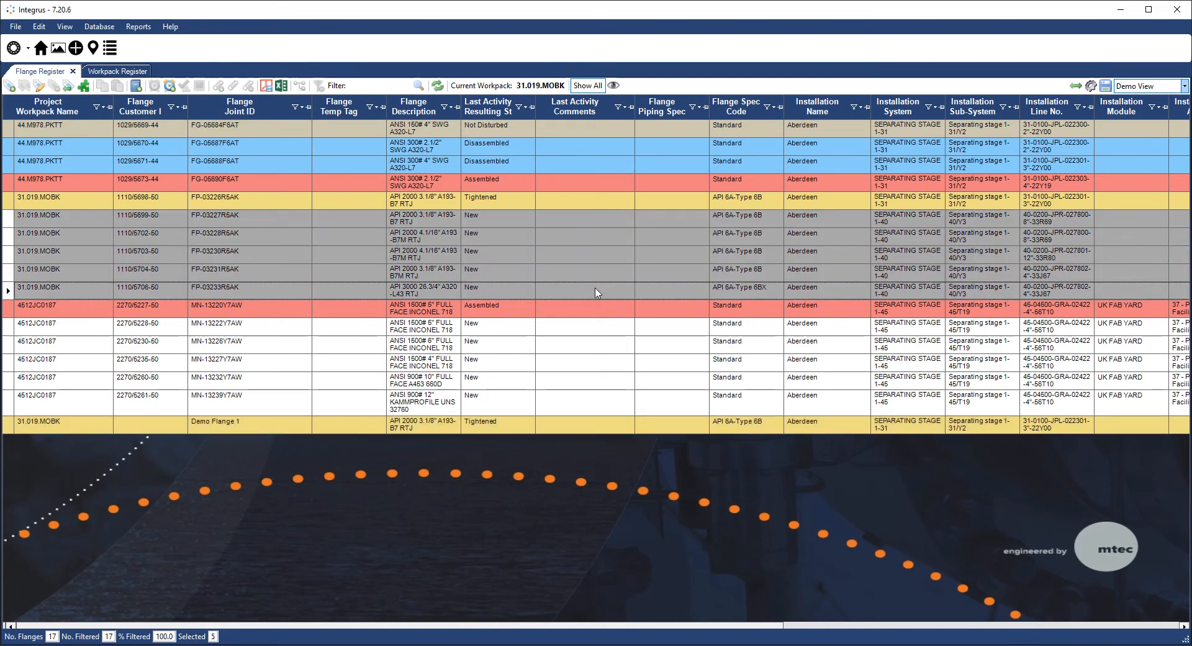
right_click(595, 267)
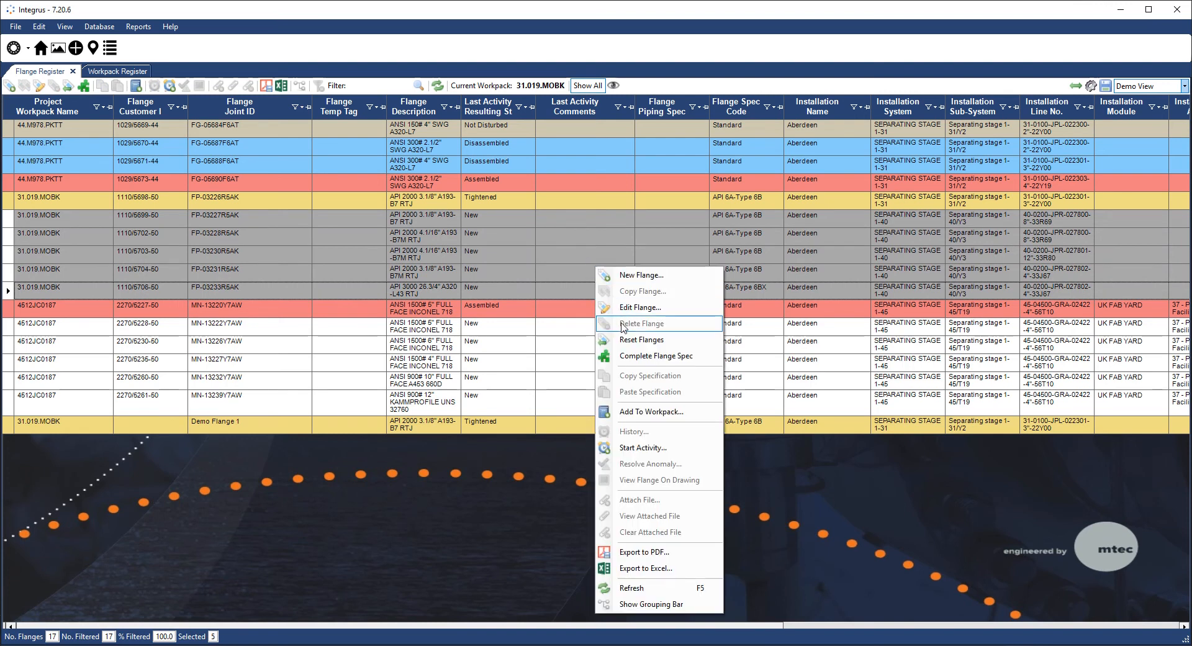
click(648, 446)
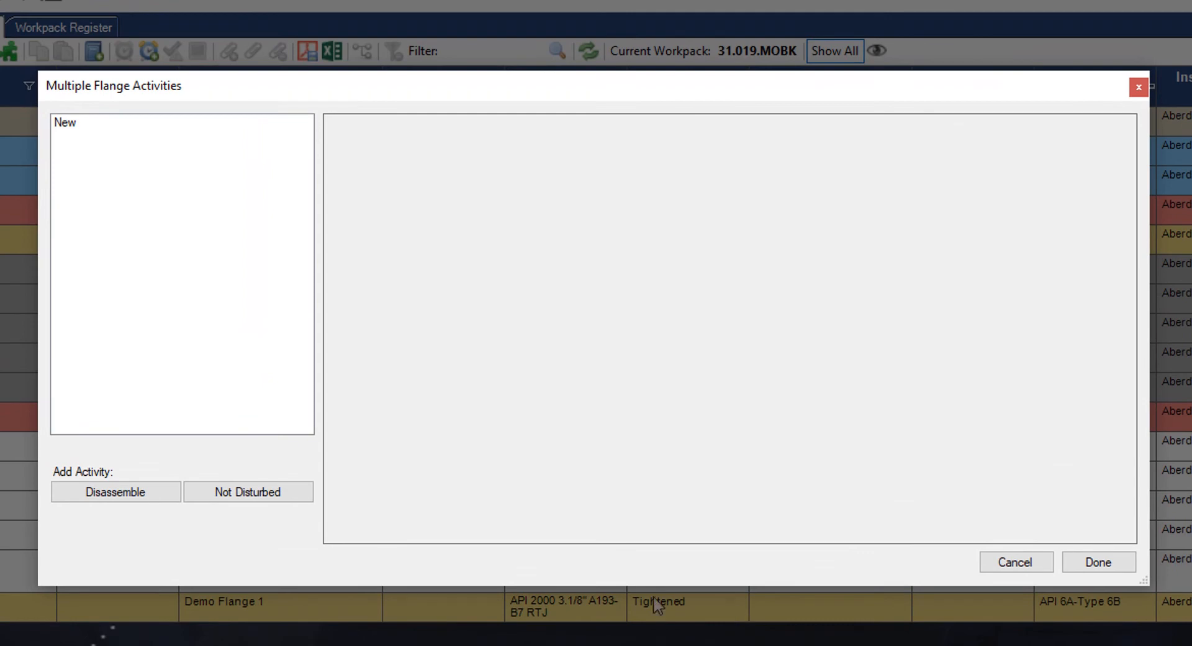
- Record Disassemble and Assemble activities for the five flanges with Technician 1 assigned
click(155, 494)
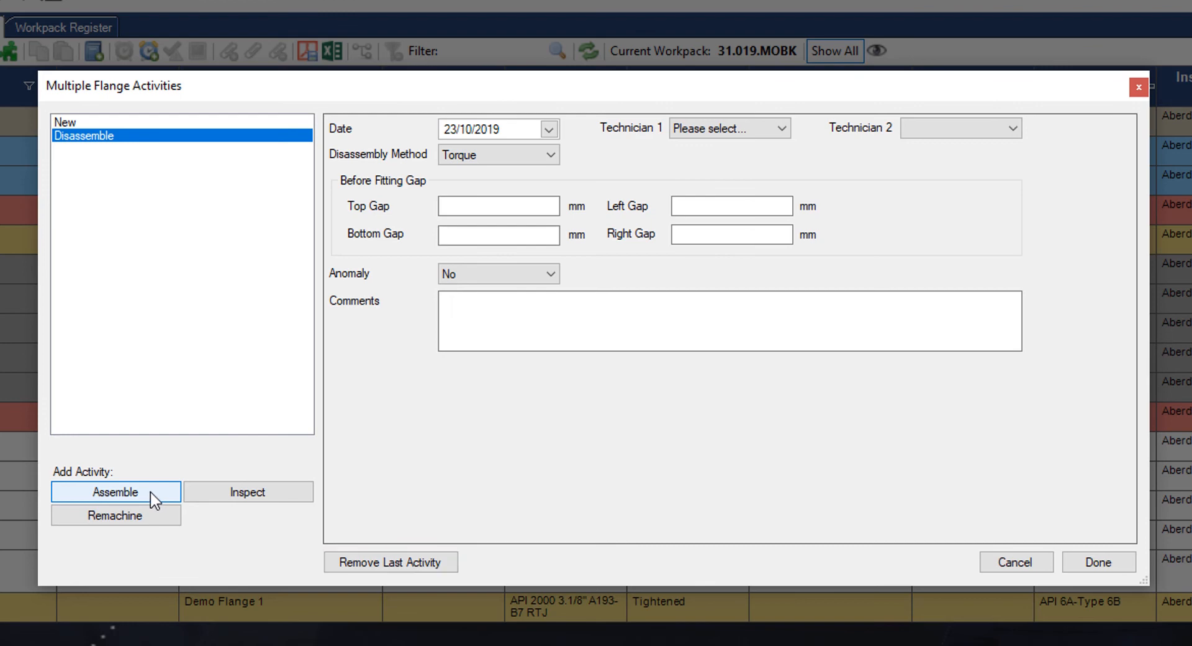
click(713, 128)
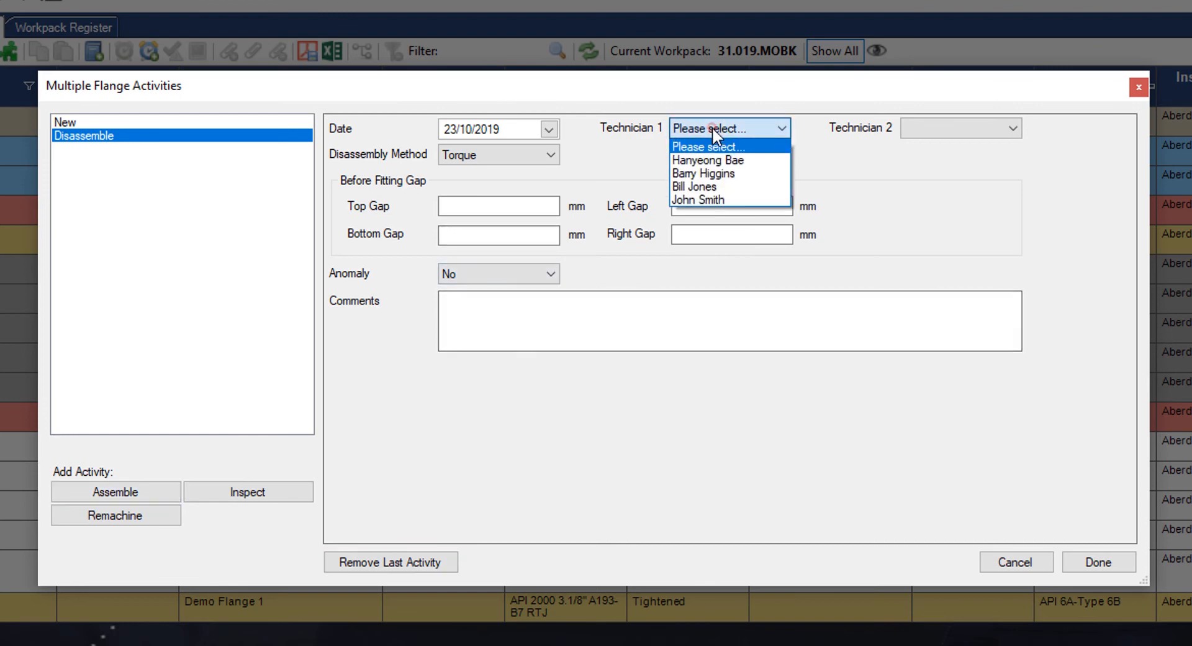
click(724, 160)
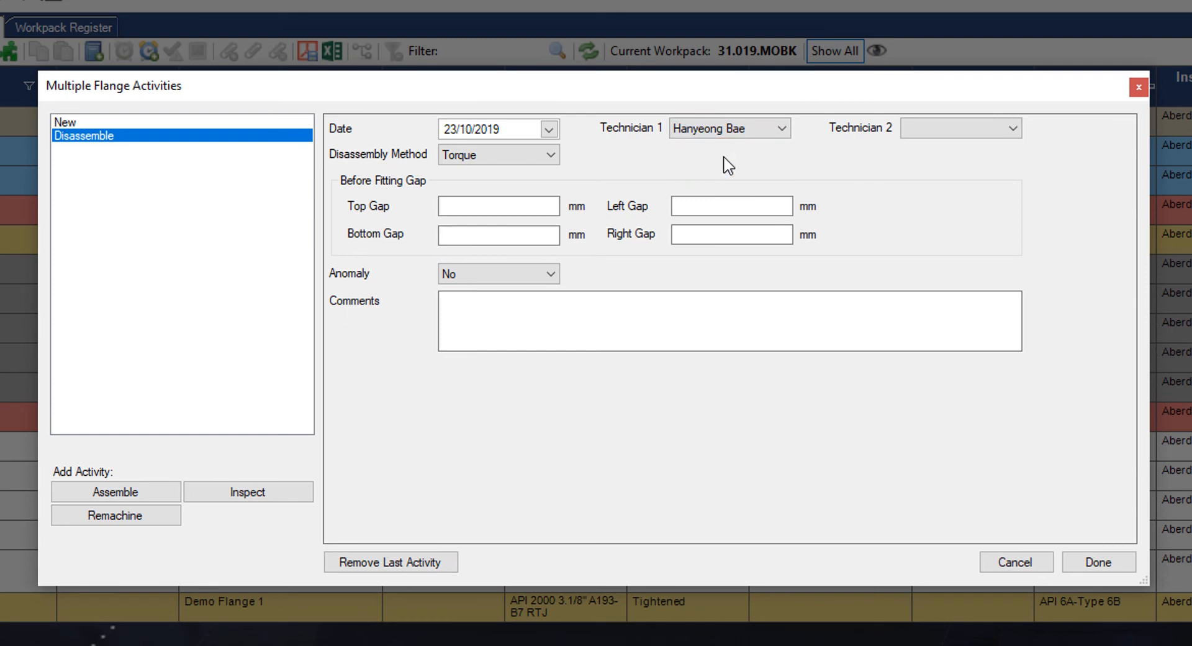
click(146, 492)
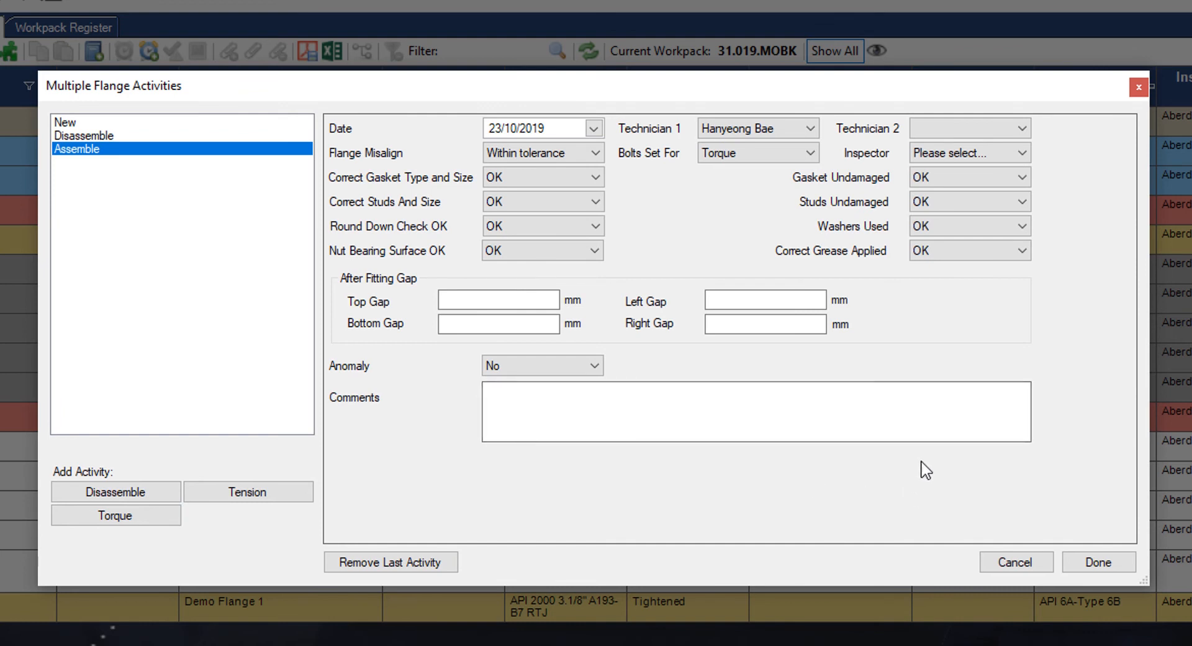
click(1083, 562)
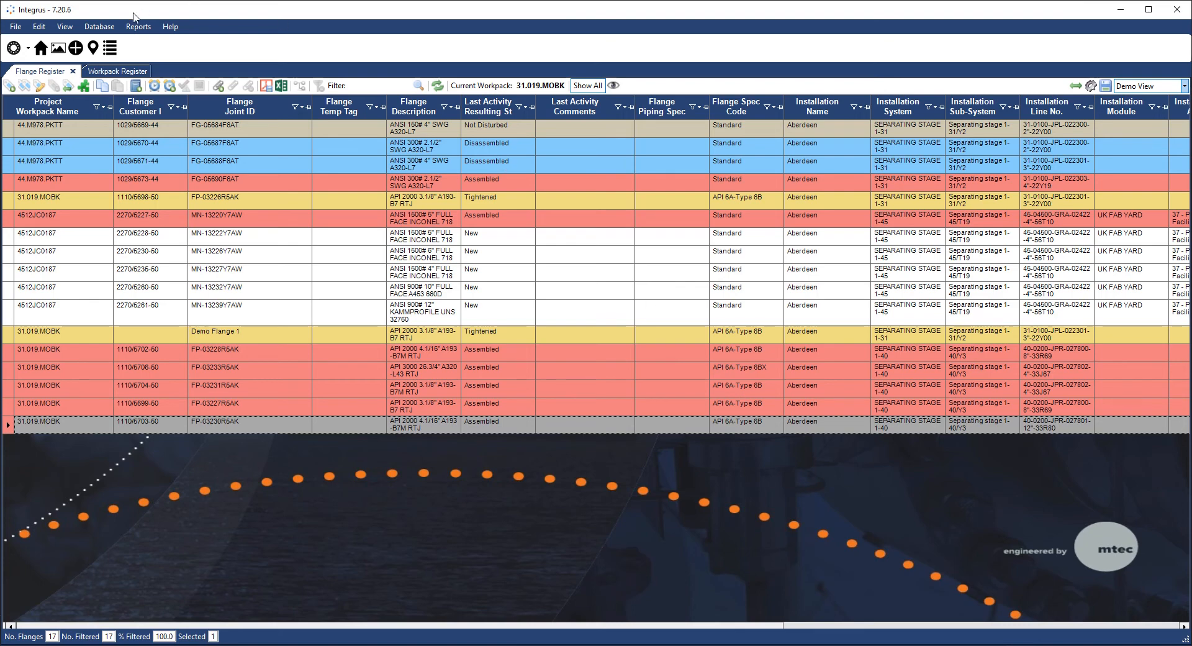
click(64, 27)
click(78, 67)
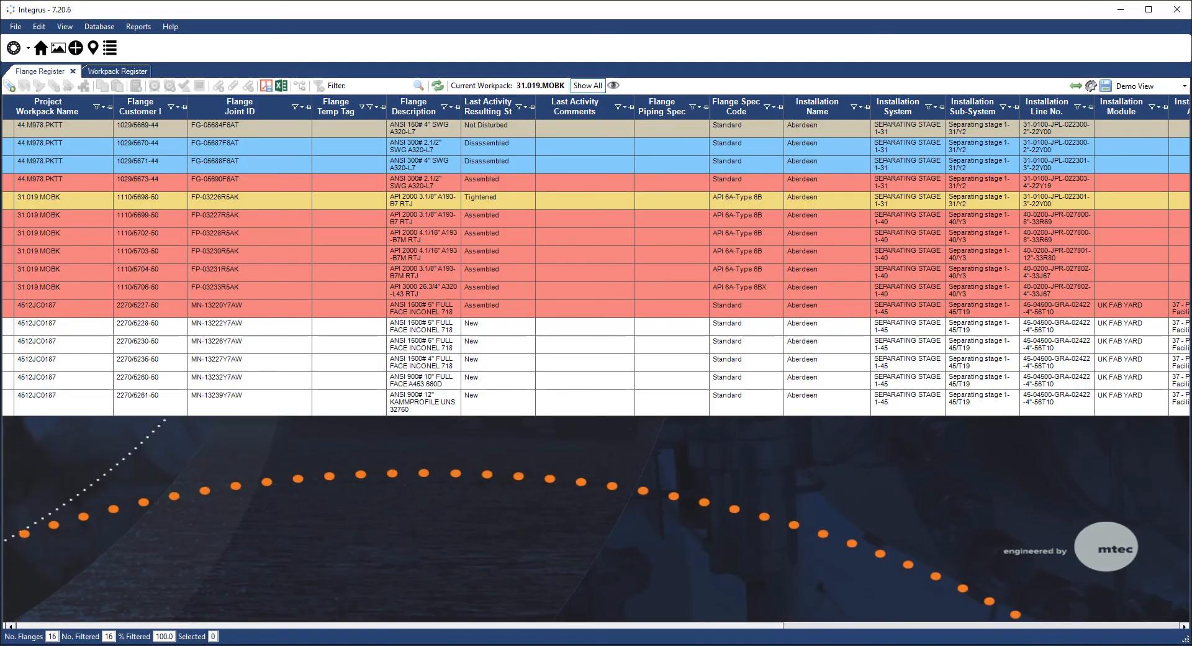
click(65, 27)
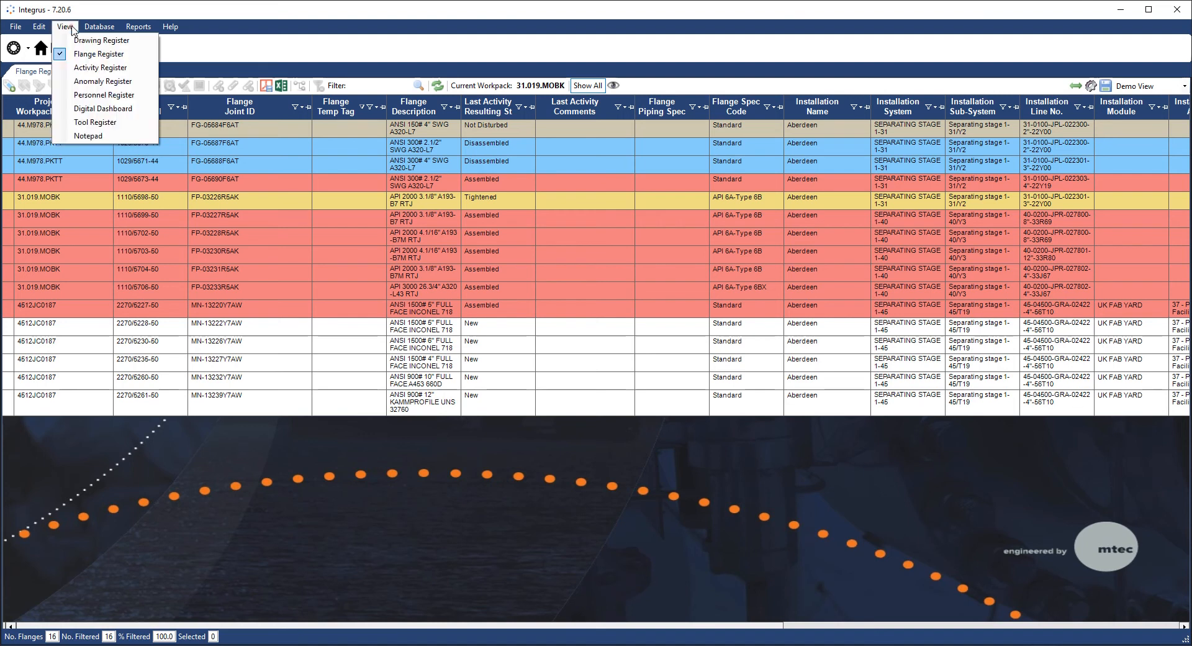
- Open the Anomaly Register and filter Anomaly Status to Open, leaving FP-03226R5AK's anomaly
click(93, 81)
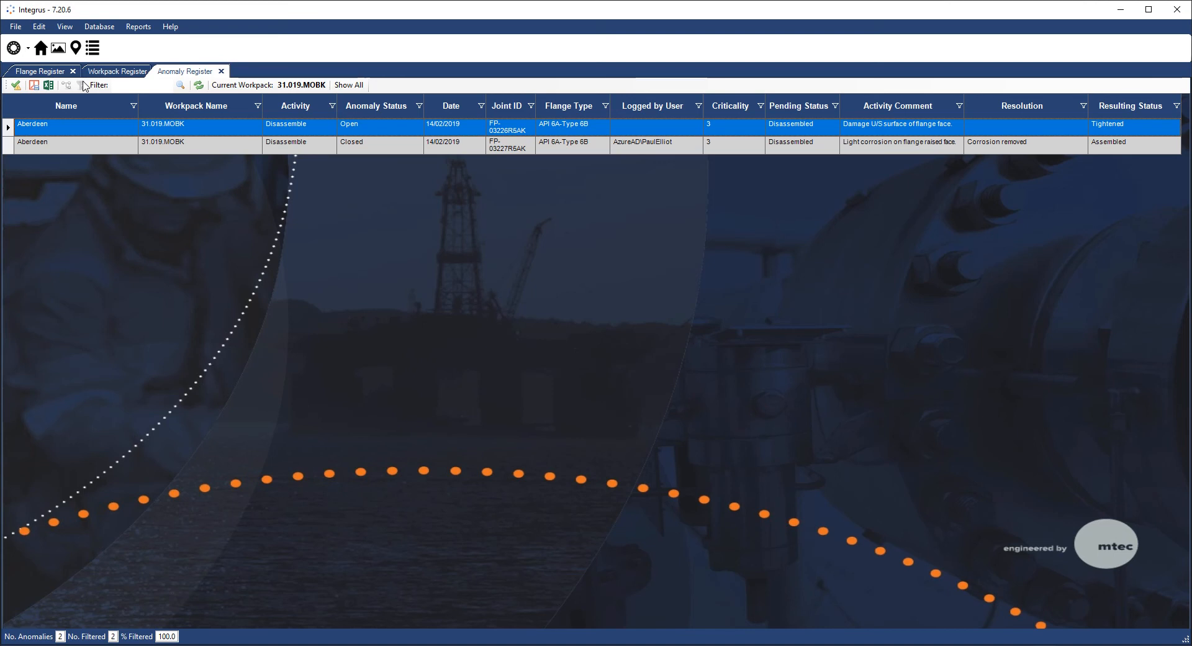
click(419, 106)
click(359, 167)
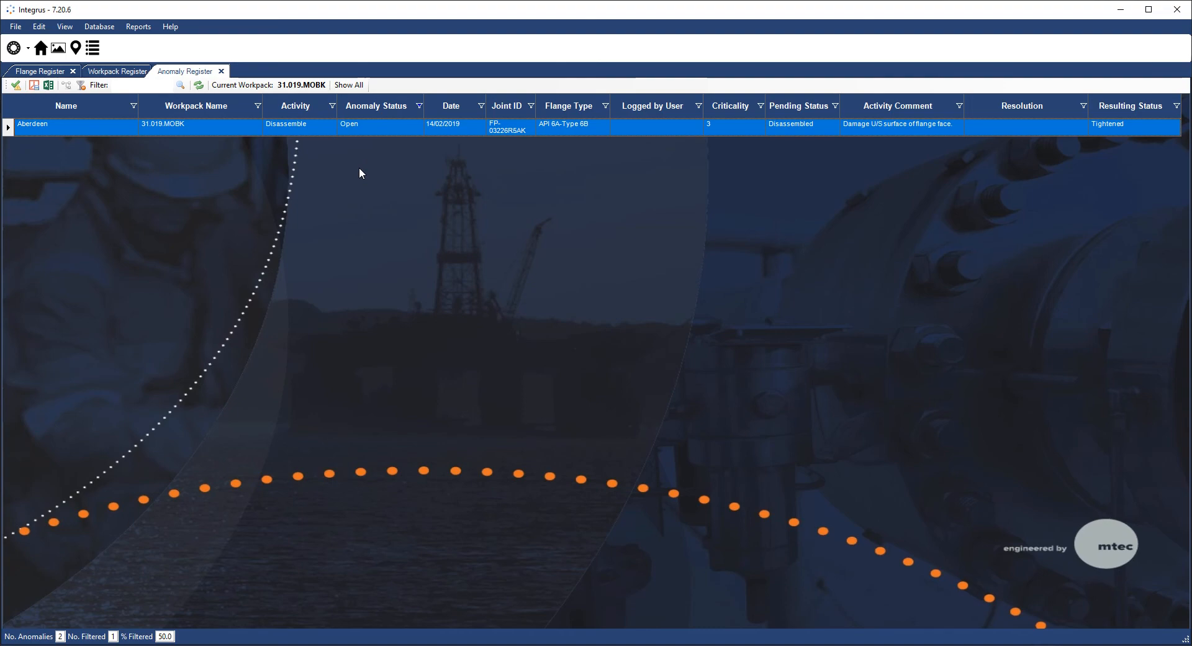
right_click(372, 131)
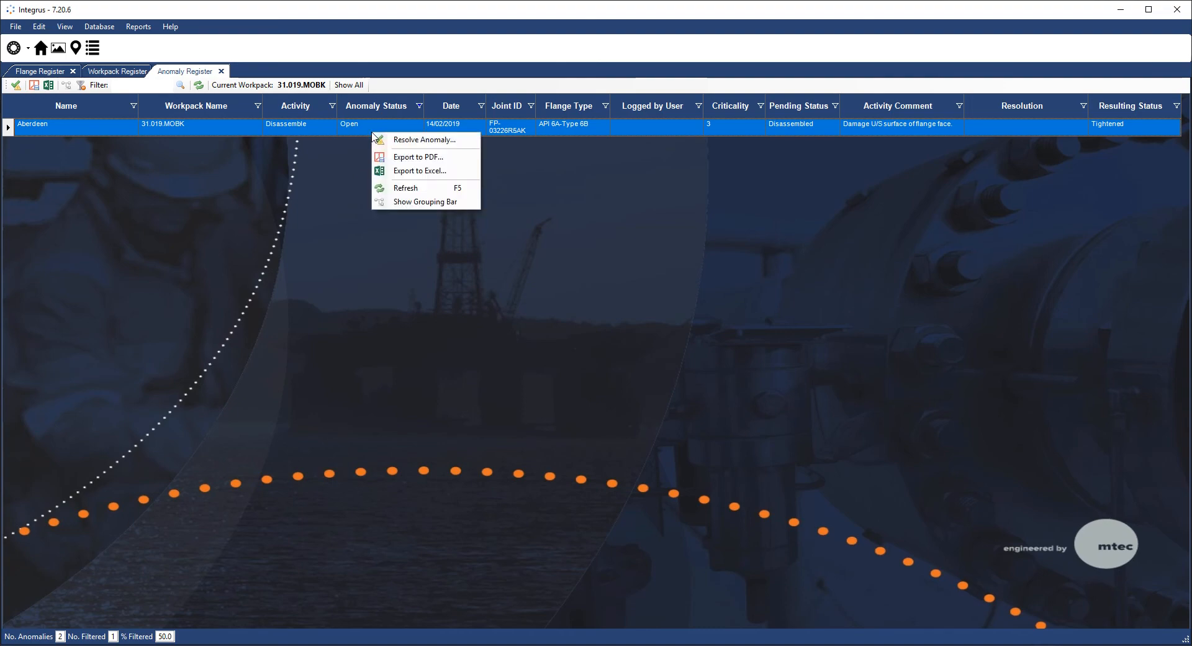
- Resolve FP-03226R5AK's flange-face anomaly with the resolution 'Flange face remachined'
click(389, 138)
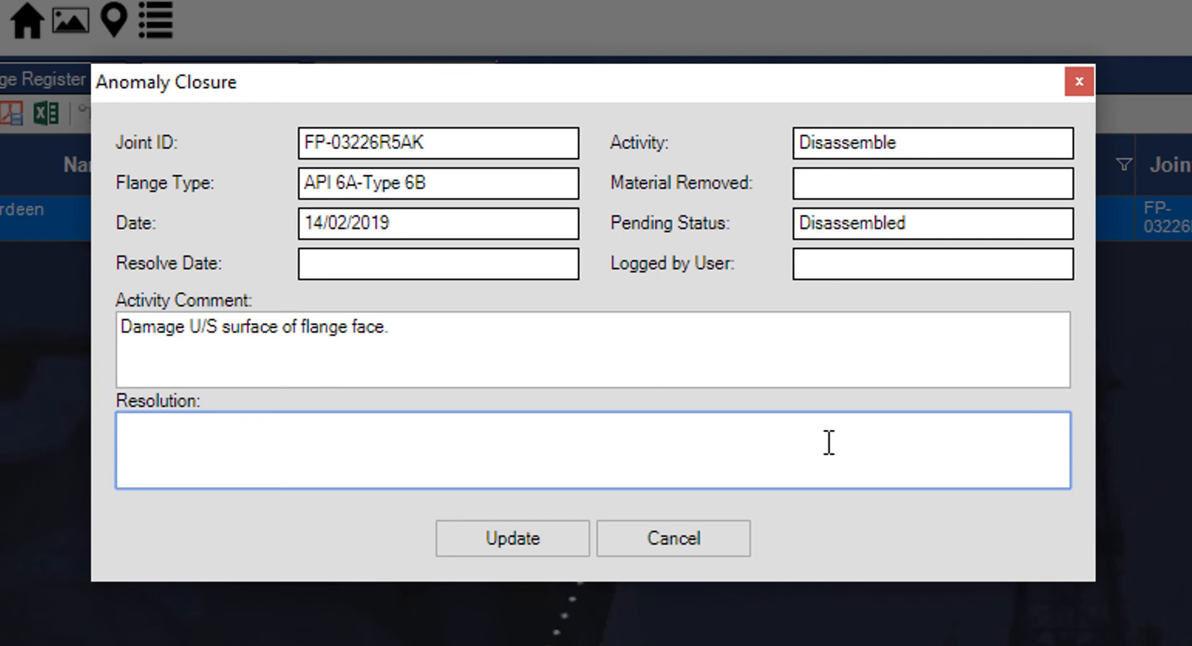
text(Flange face )
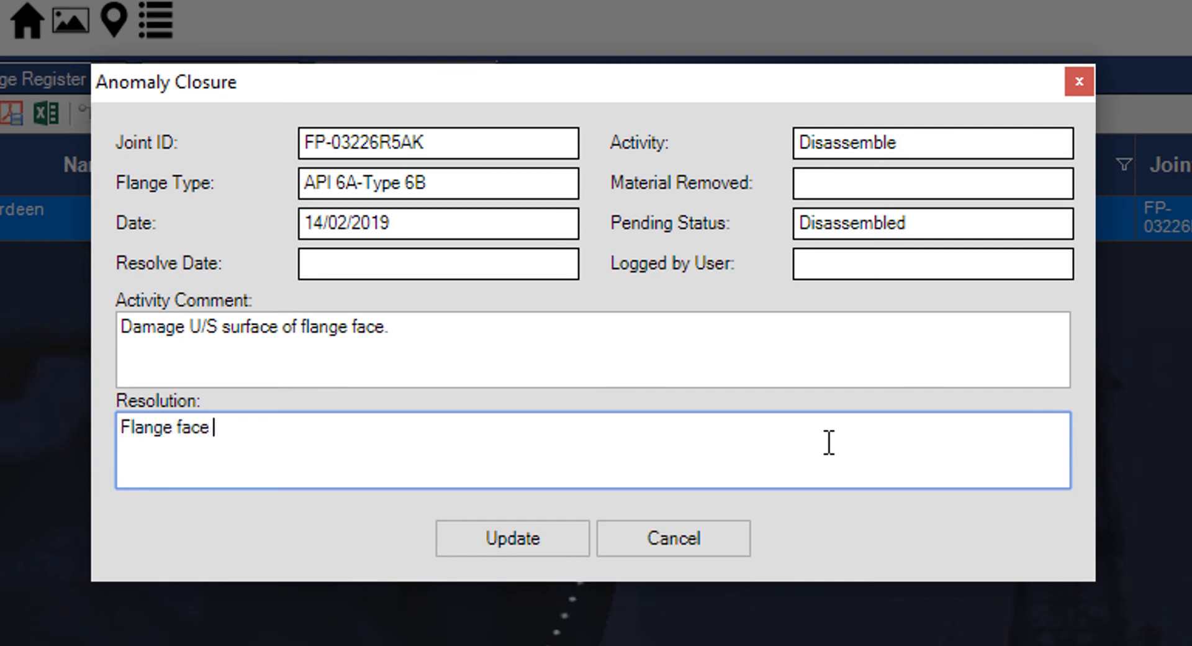
text(remachined)
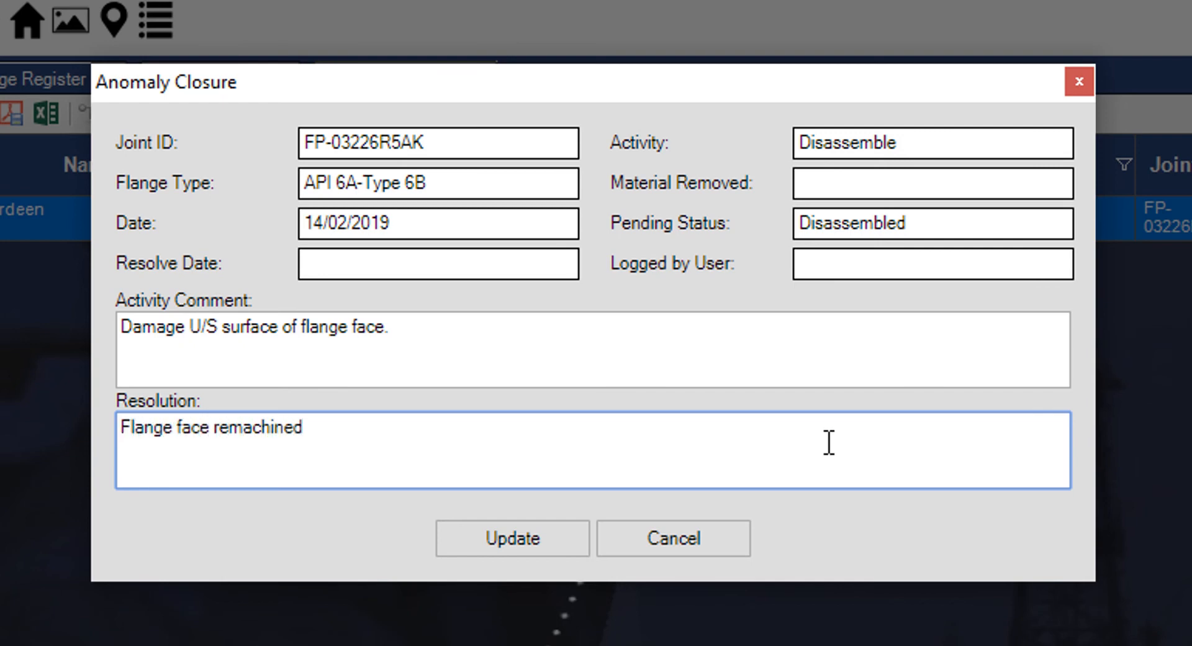
click(518, 535)
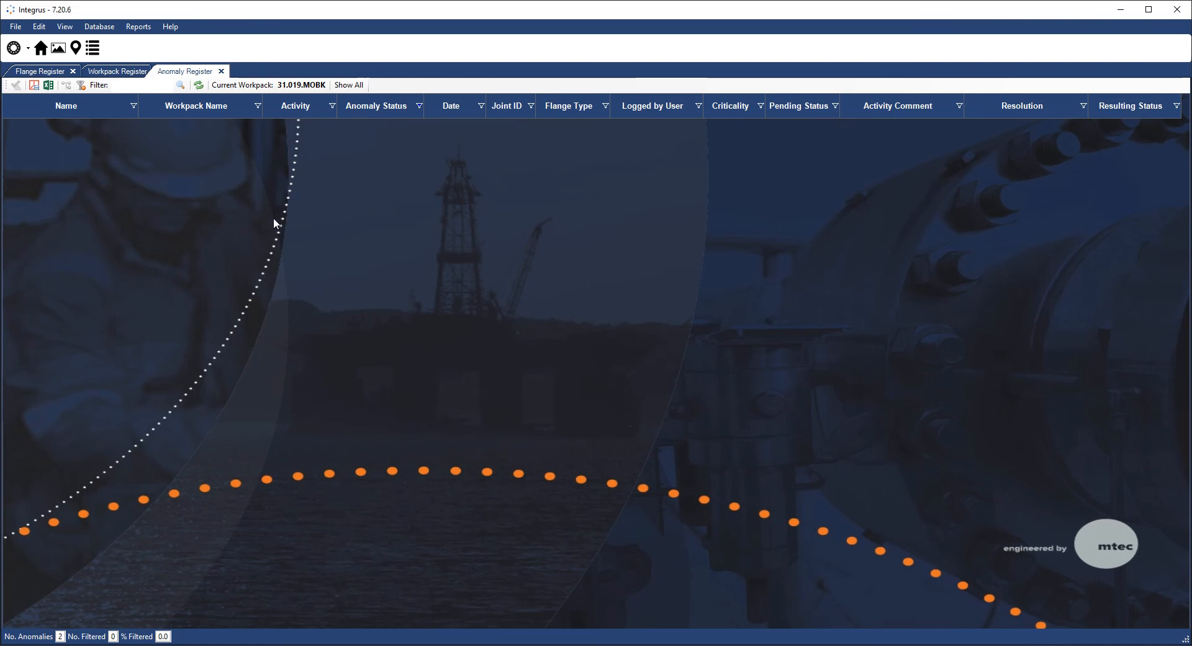
- Reset the Anomaly Status filter to (All) to show both anomalies
click(420, 107)
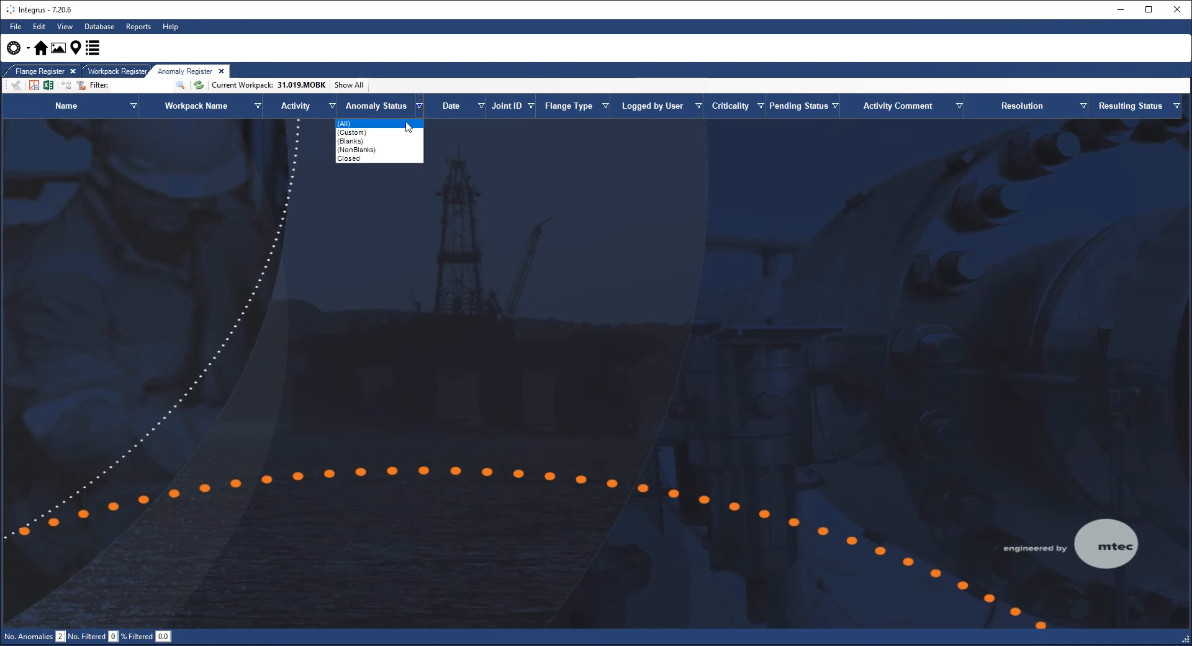
click(408, 125)
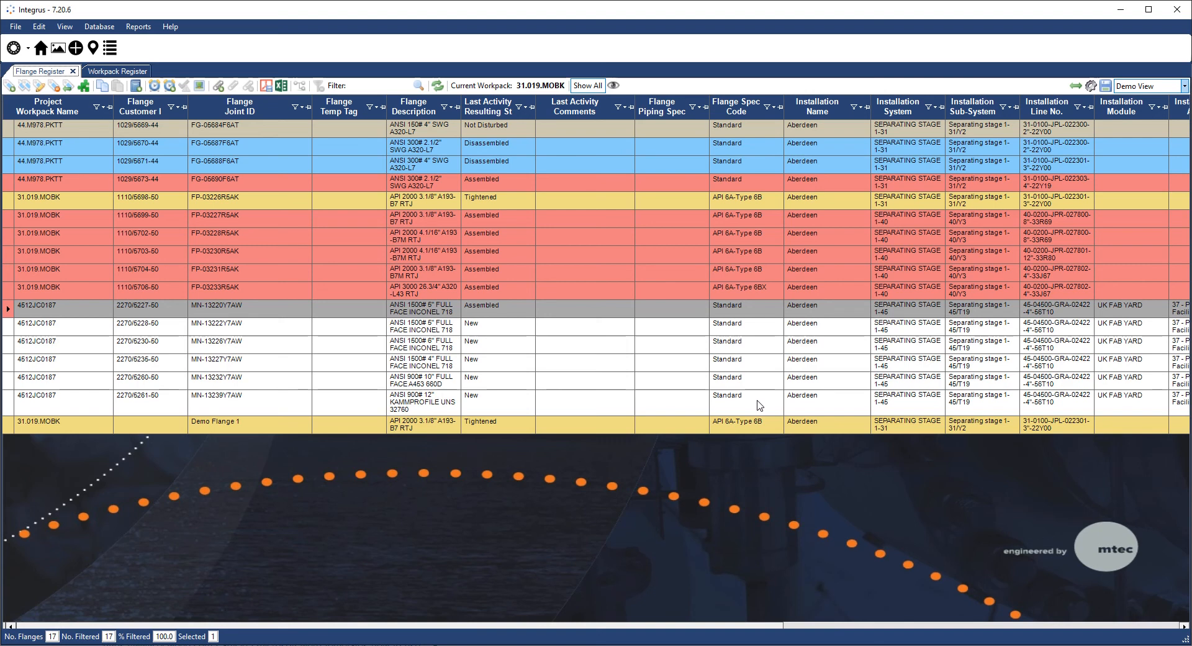
- Generate the Work Instruction (Grid) report for all 17 flanges in the grid
click(143, 29)
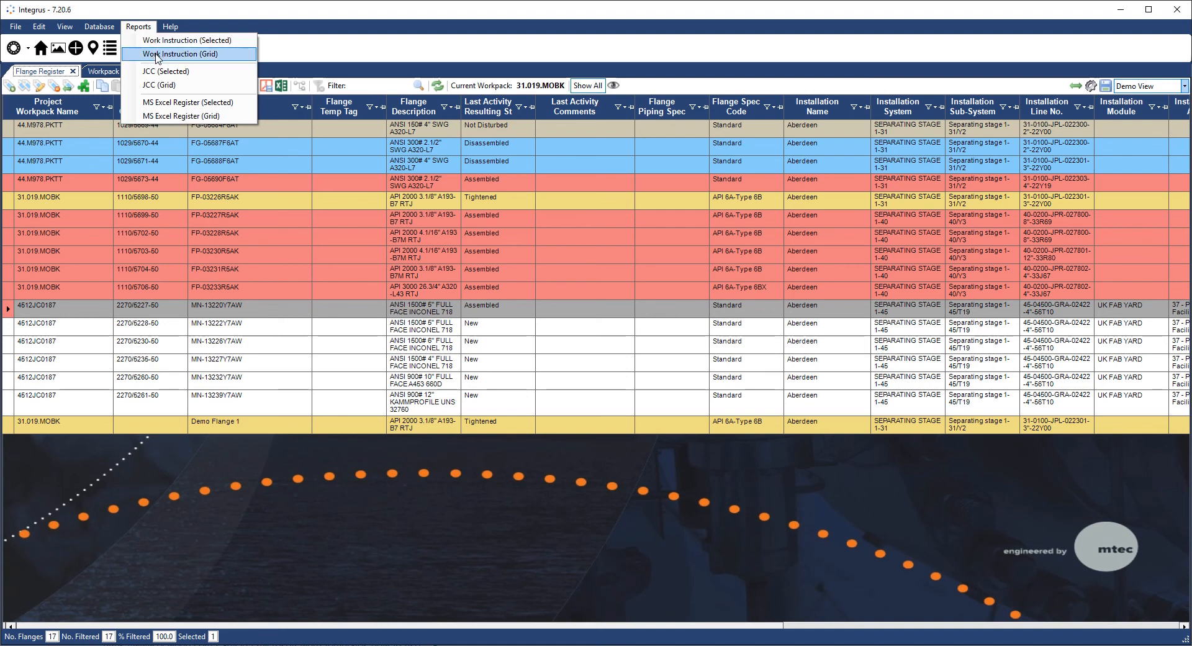
click(156, 54)
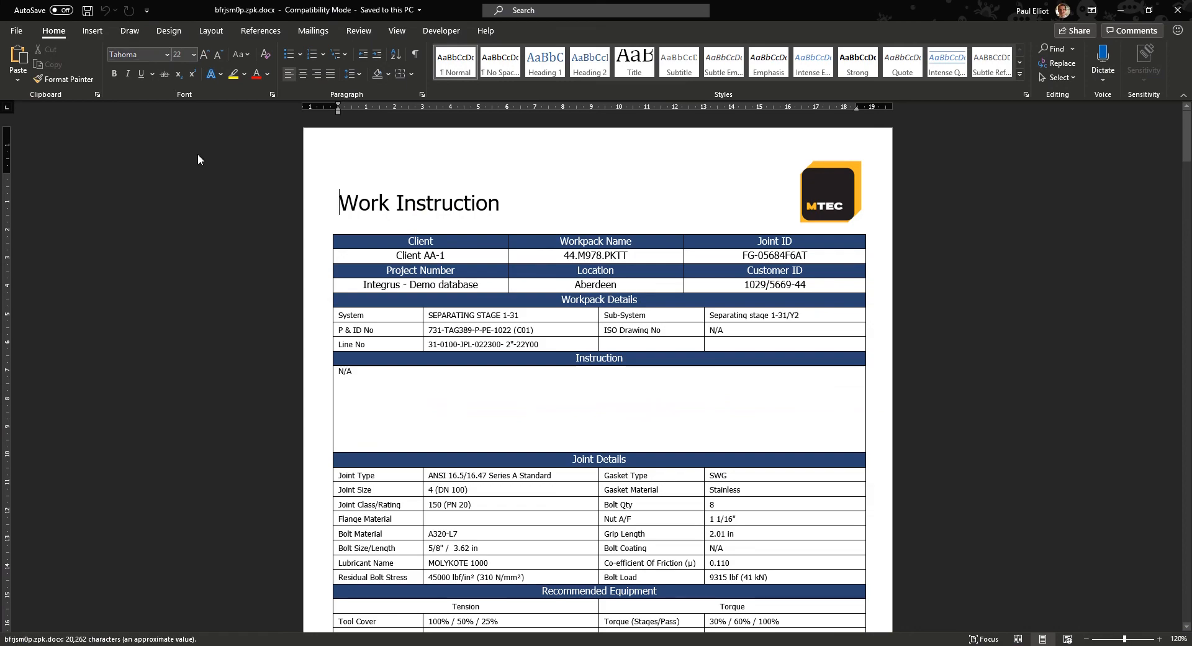
- Scroll through the Work Instruction pages in Word, then close the document
scroll(196, 207, down, 10)
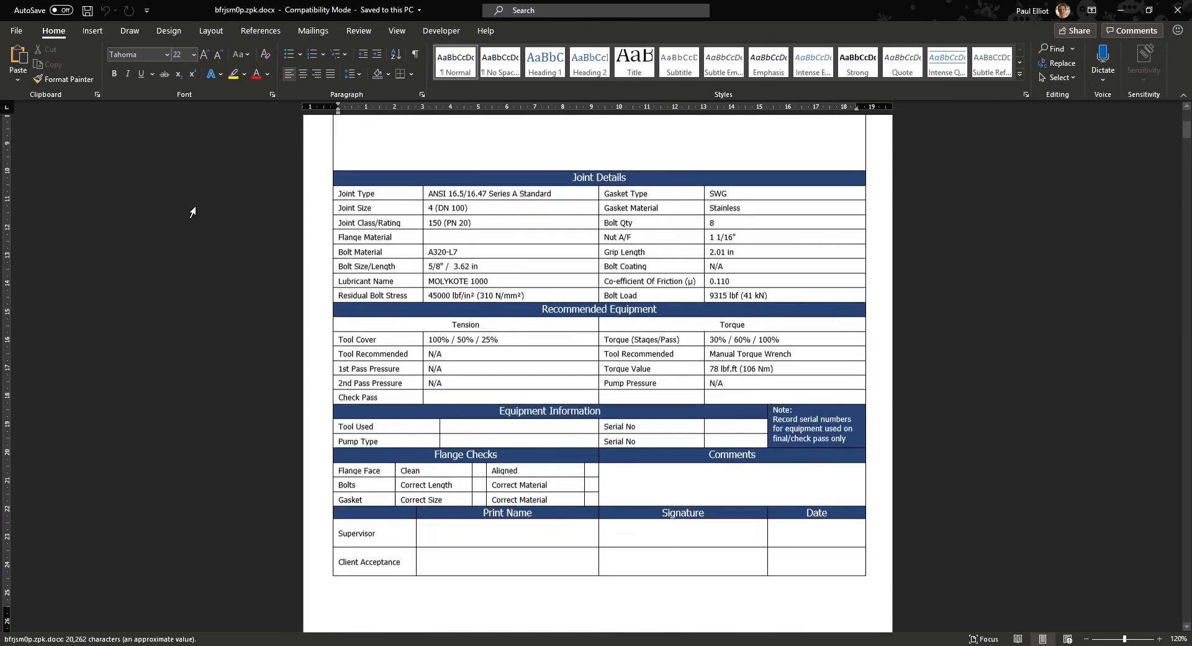
scroll(197, 217, down, 9)
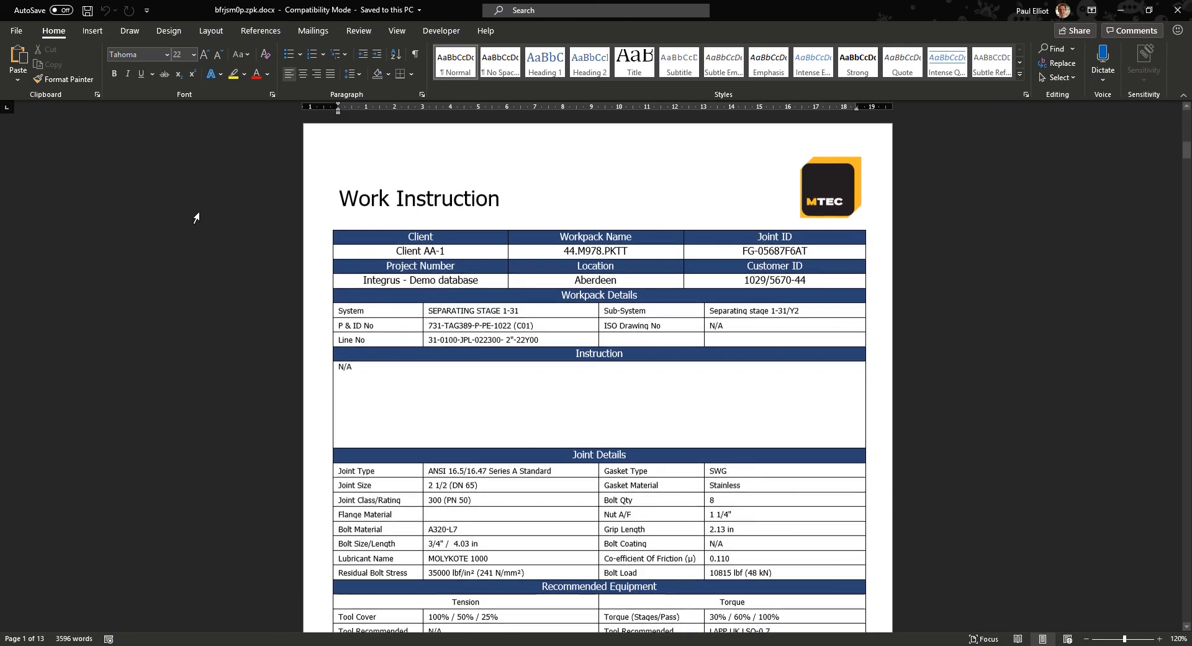
scroll(197, 217, down, 6)
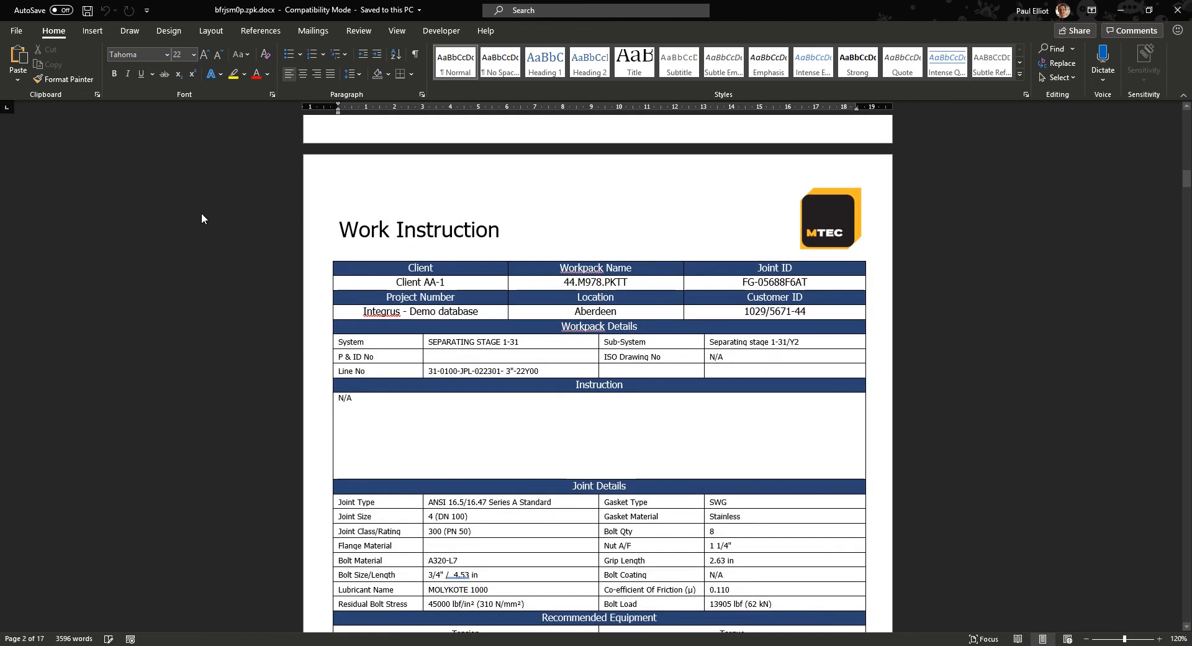
scroll(201, 213, down, 6)
scroll(197, 218, down, 7)
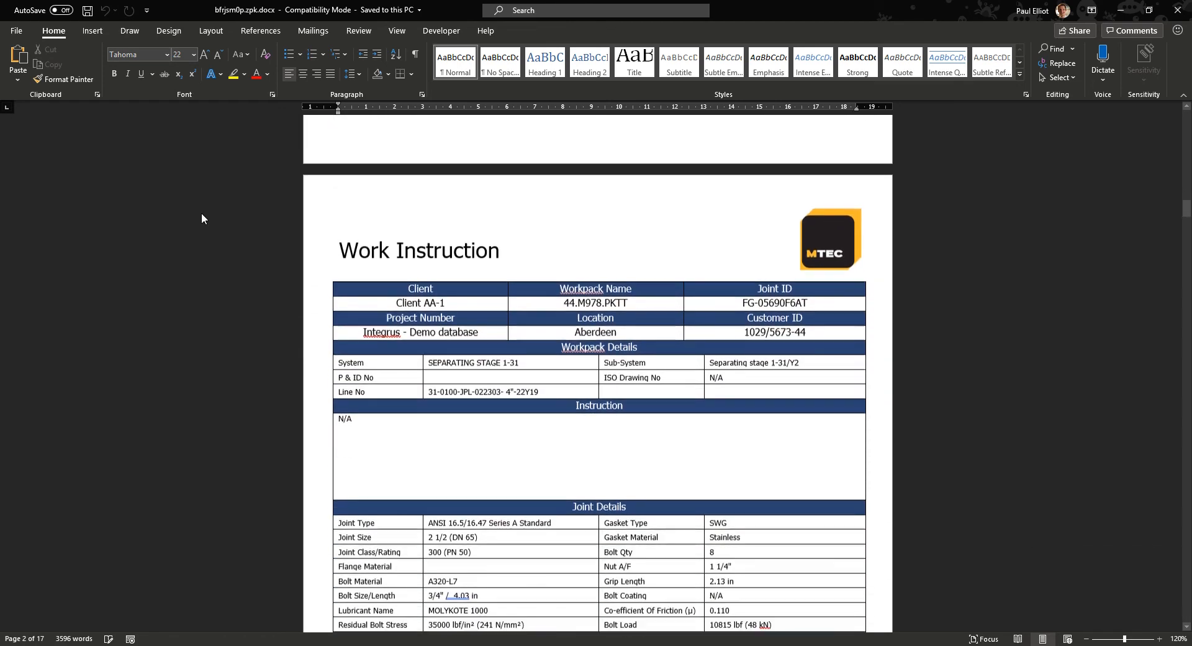
click(1175, 8)
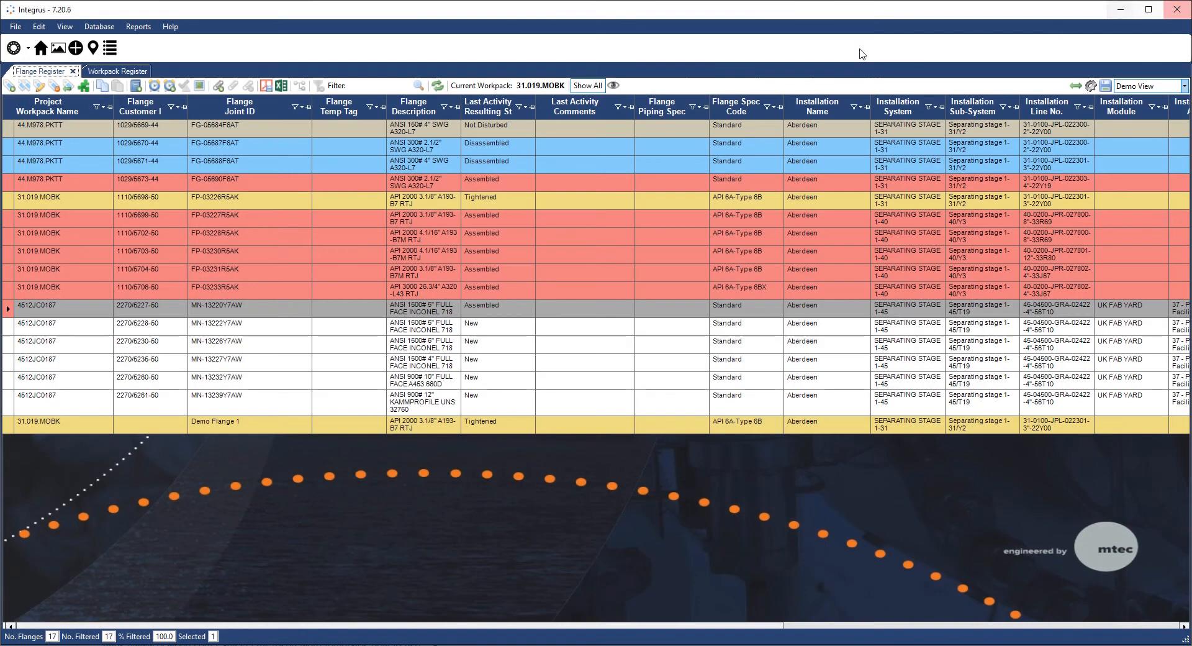
- Generate a JCC (Grid) certificate saved as JCC.docx, set to open when complete
click(143, 29)
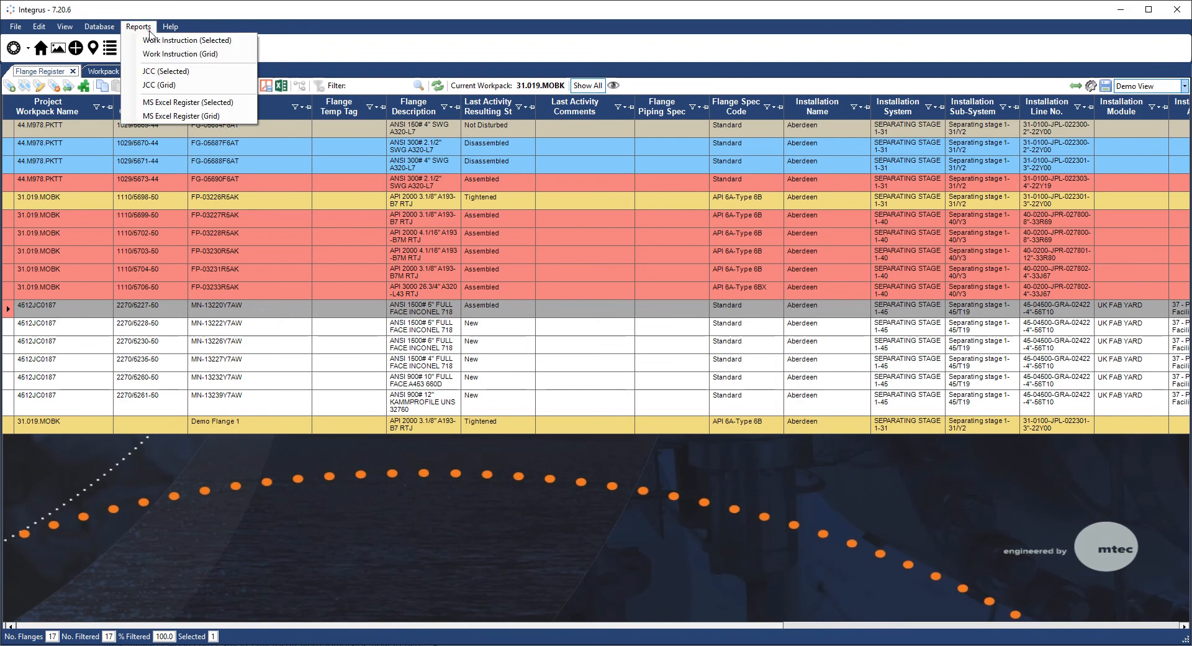
click(161, 86)
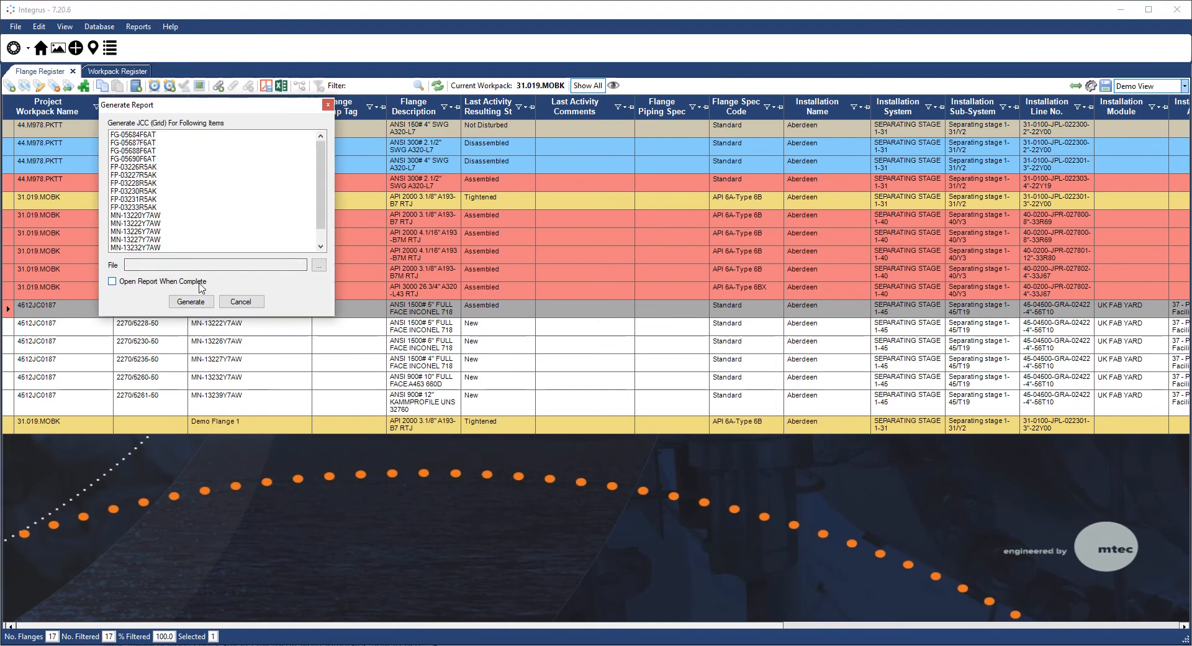
click(319, 265)
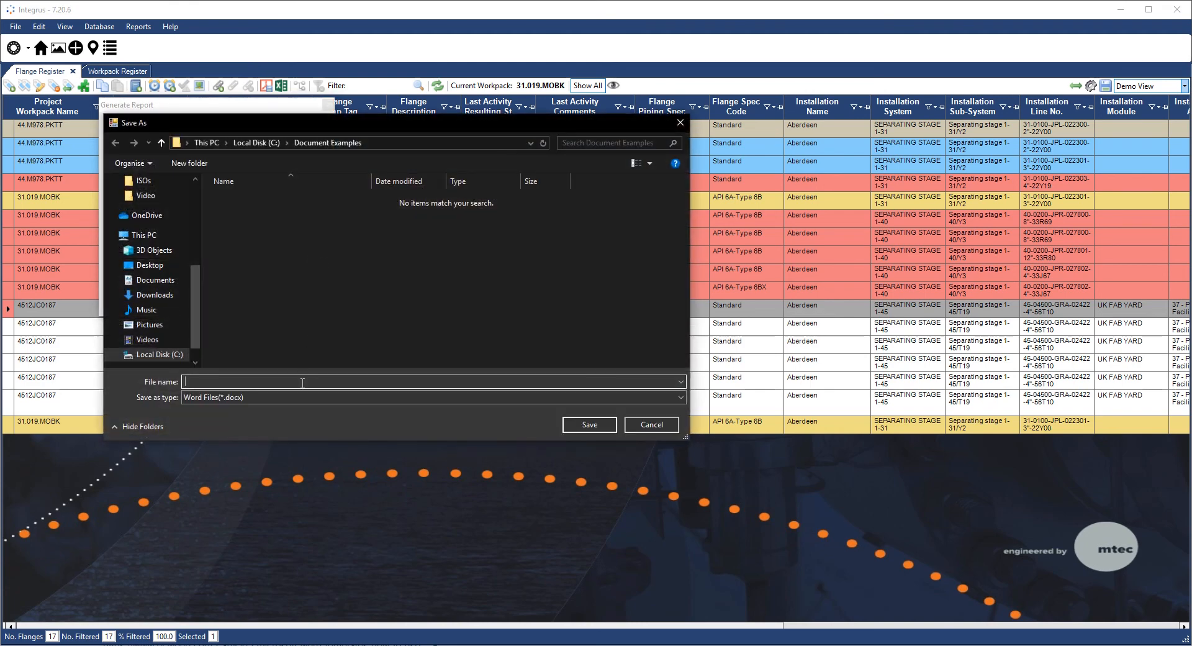
text(JCC)
click(579, 424)
click(166, 282)
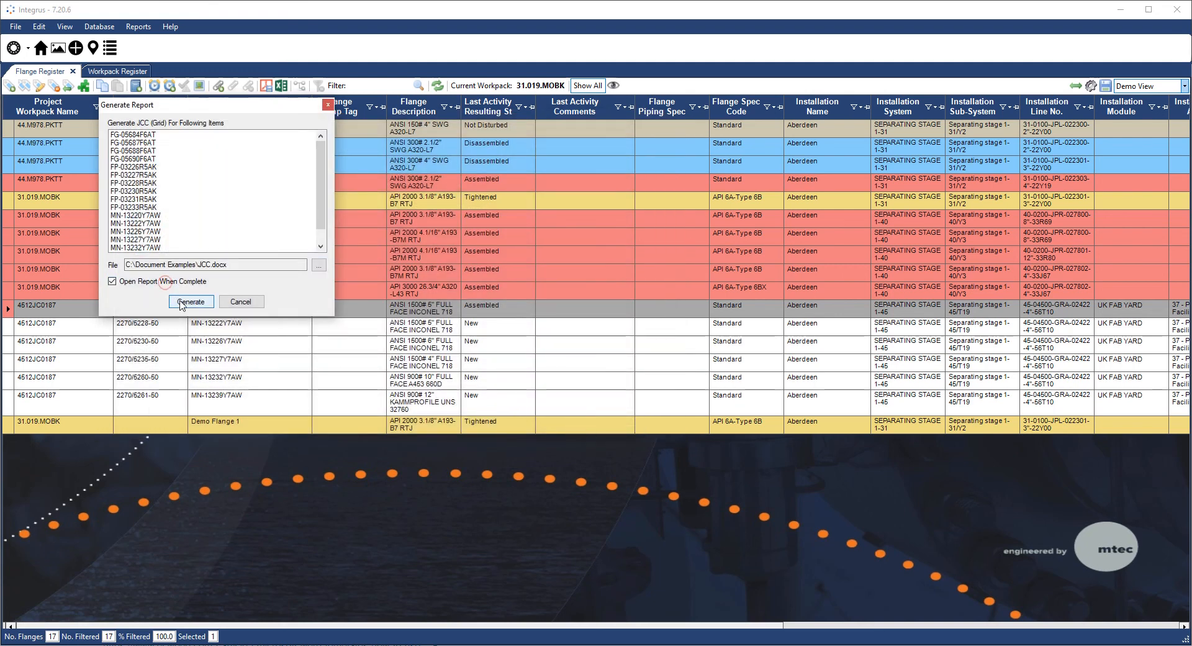
click(179, 301)
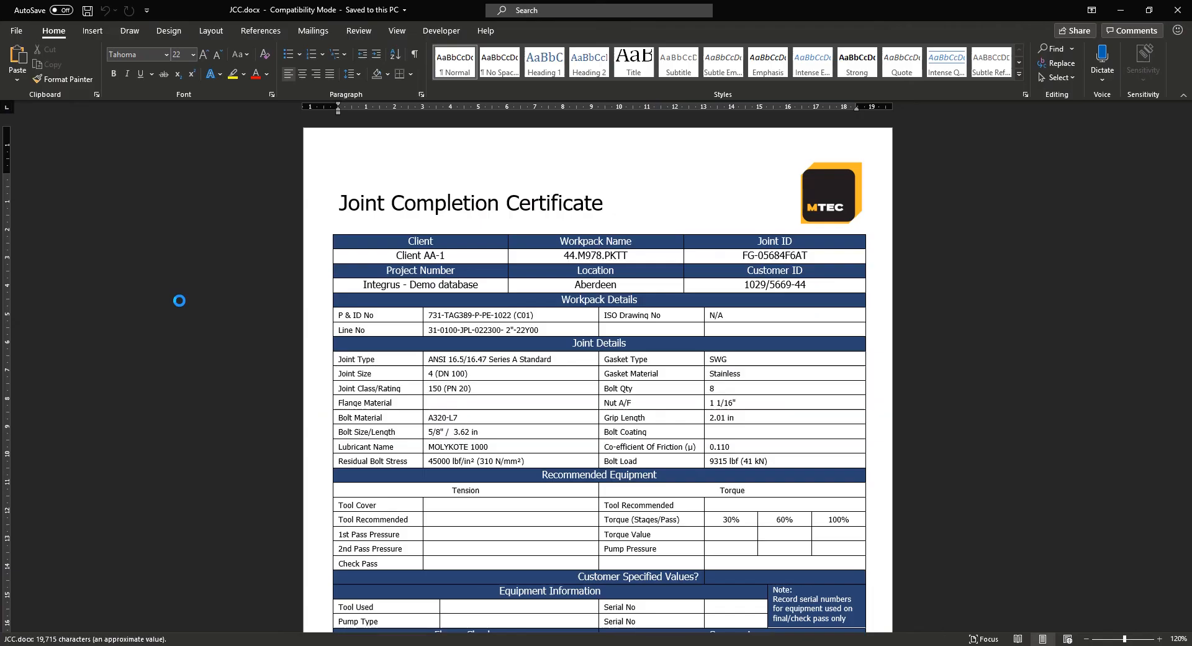
- Scroll through the JCC.docx certificate pages, then close it
scroll(179, 301, down, 3)
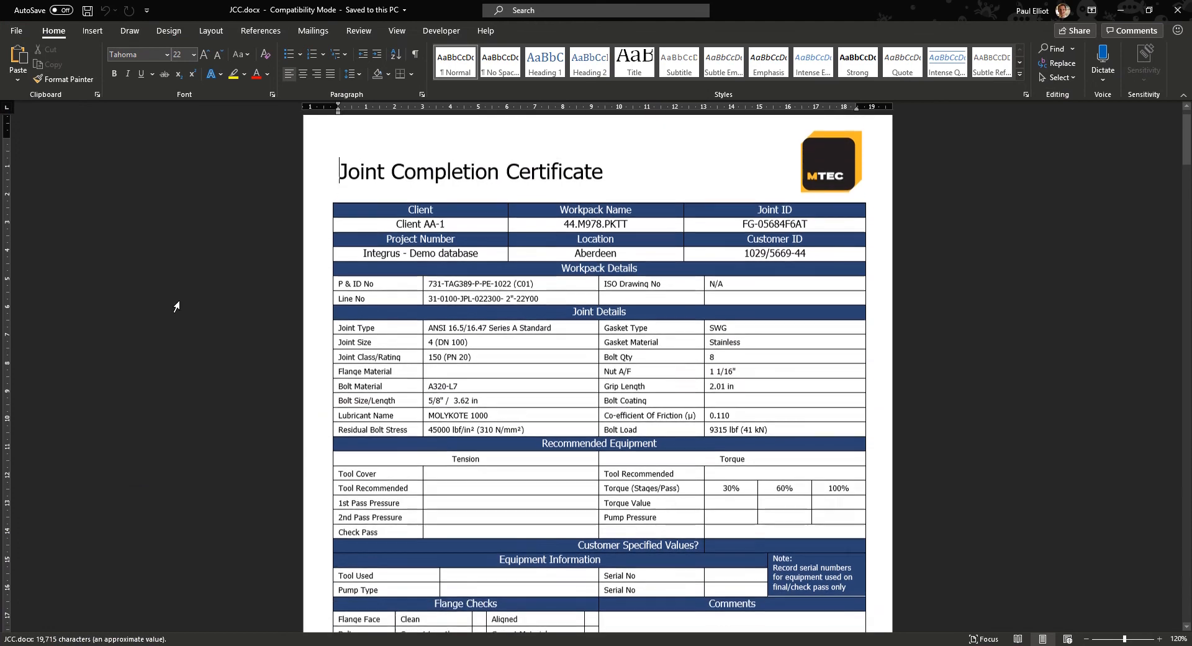
scroll(177, 306, down, 20)
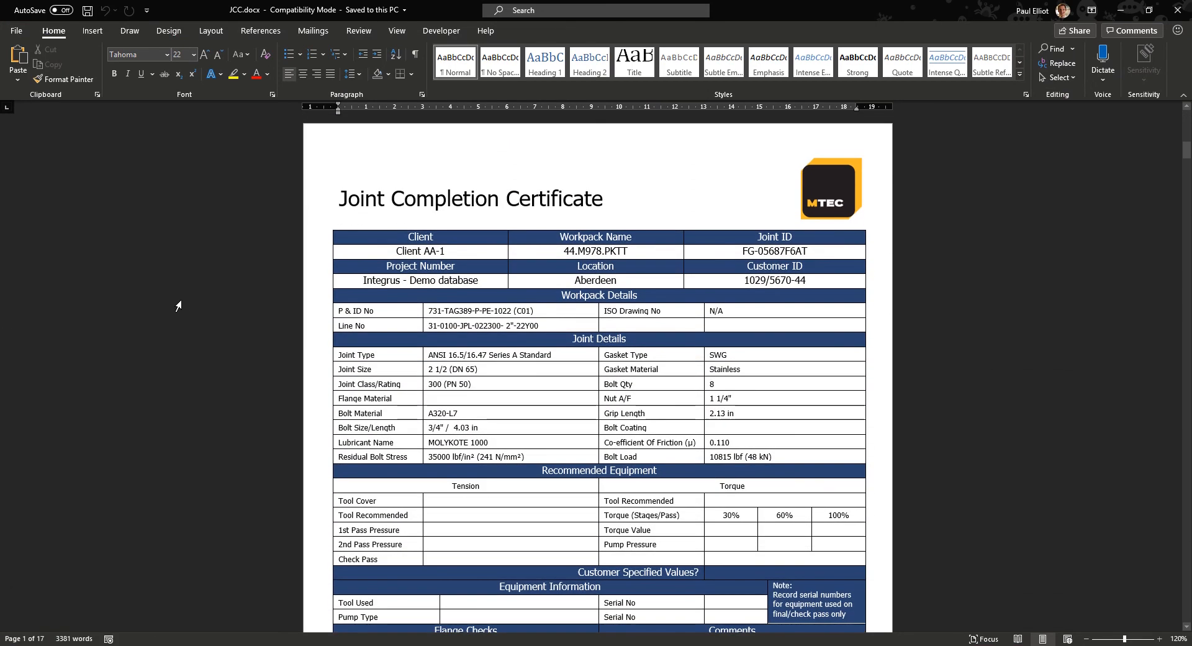
scroll(177, 305, down, 20)
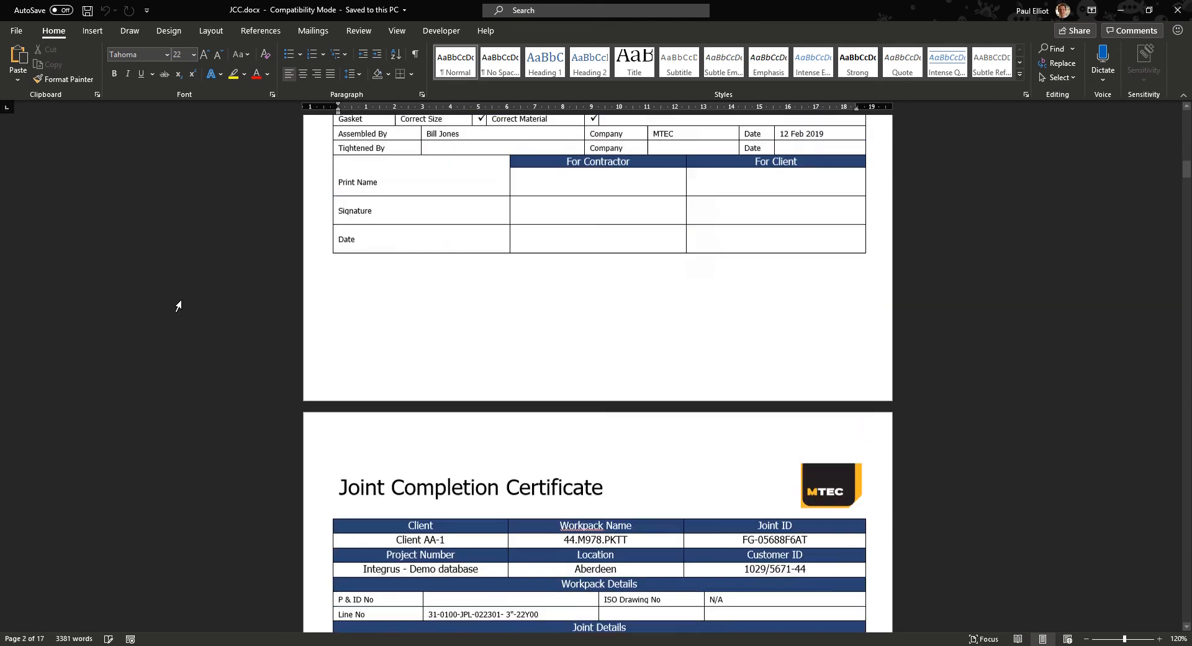
scroll(181, 305, down, 3)
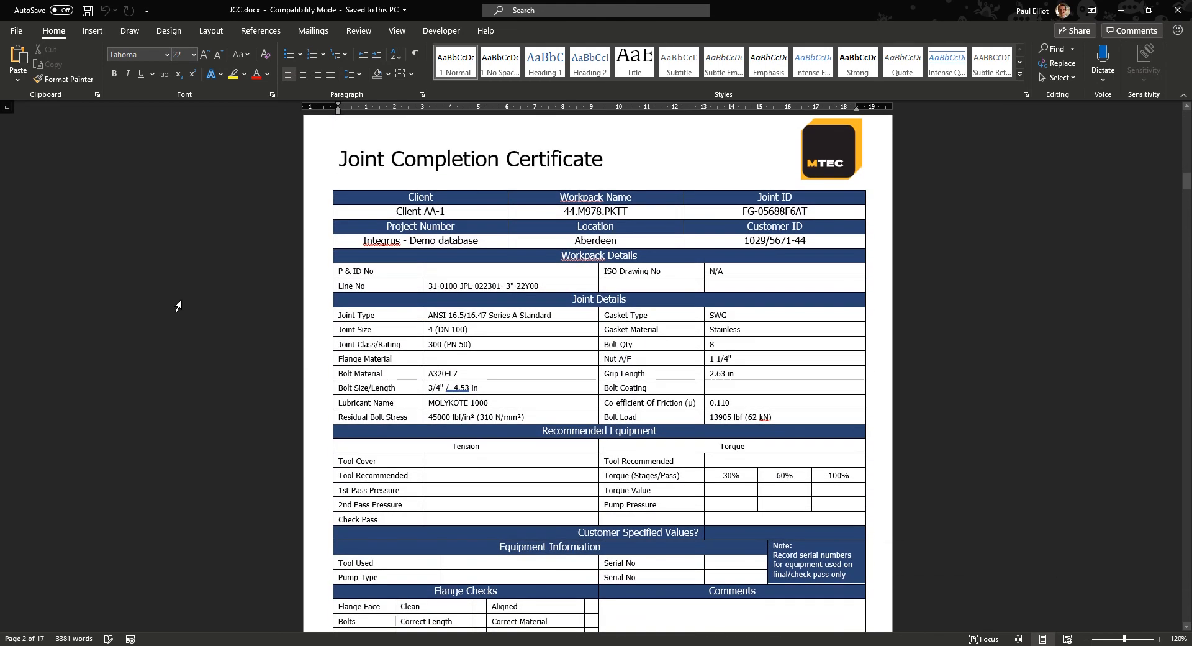
click(1178, 9)
click(138, 26)
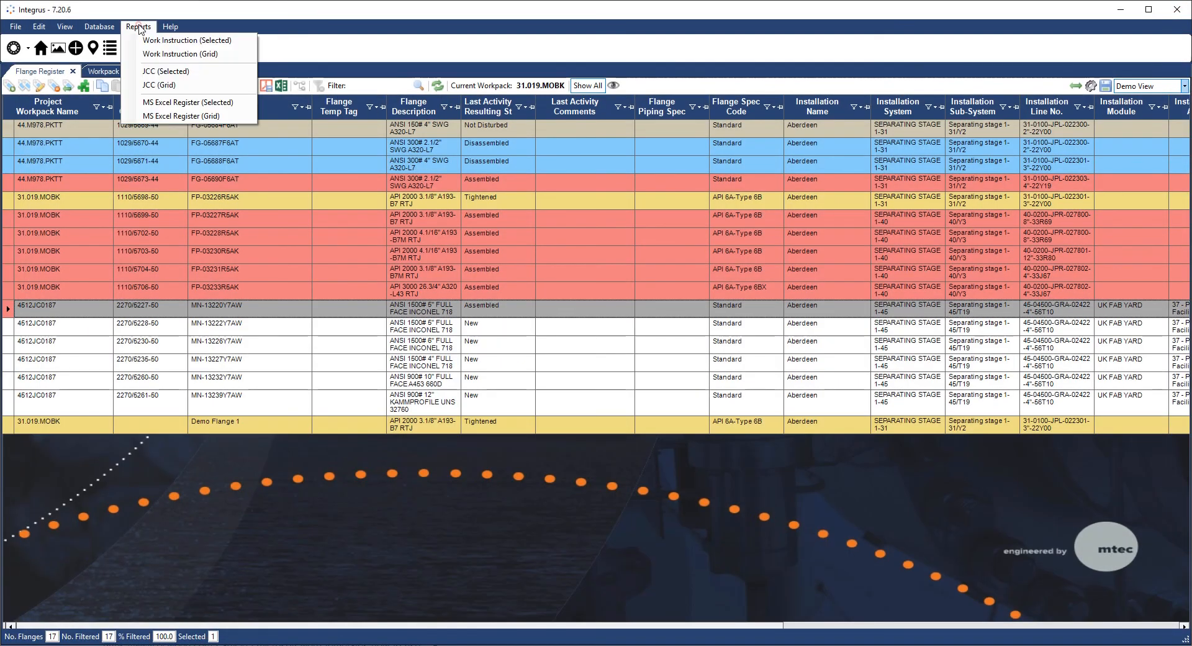
- Generate the MS Excel Register (Grid) report, saved as 'Excel Report.xls' in Document Examples
click(190, 118)
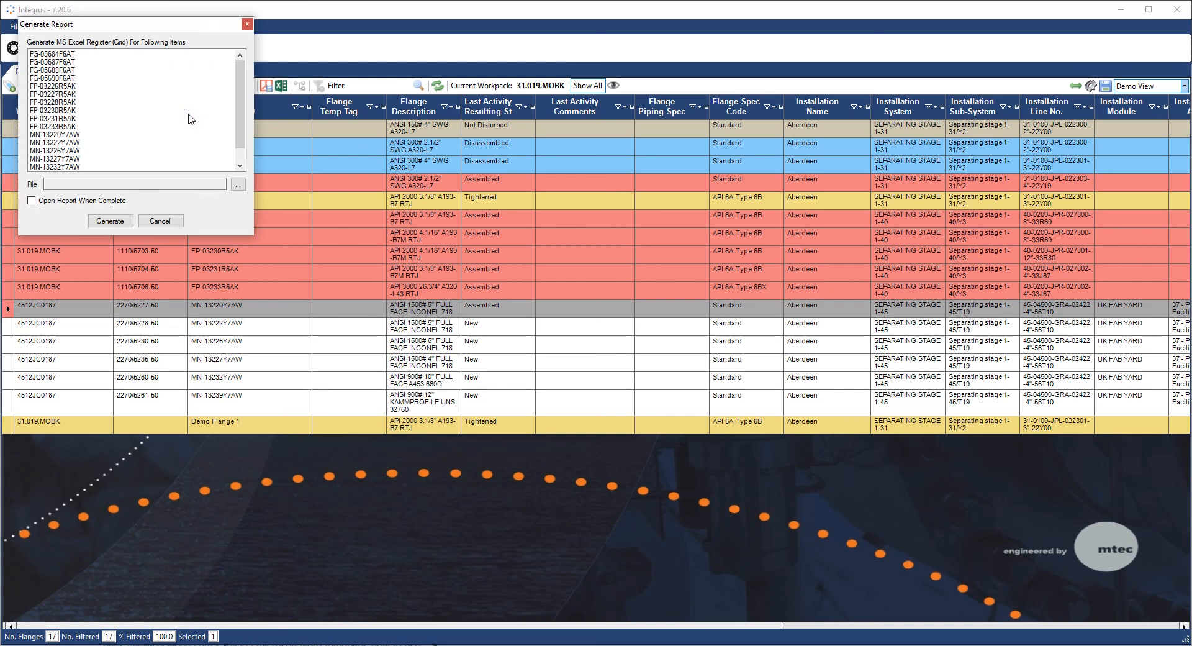
click(238, 185)
text(Exc)
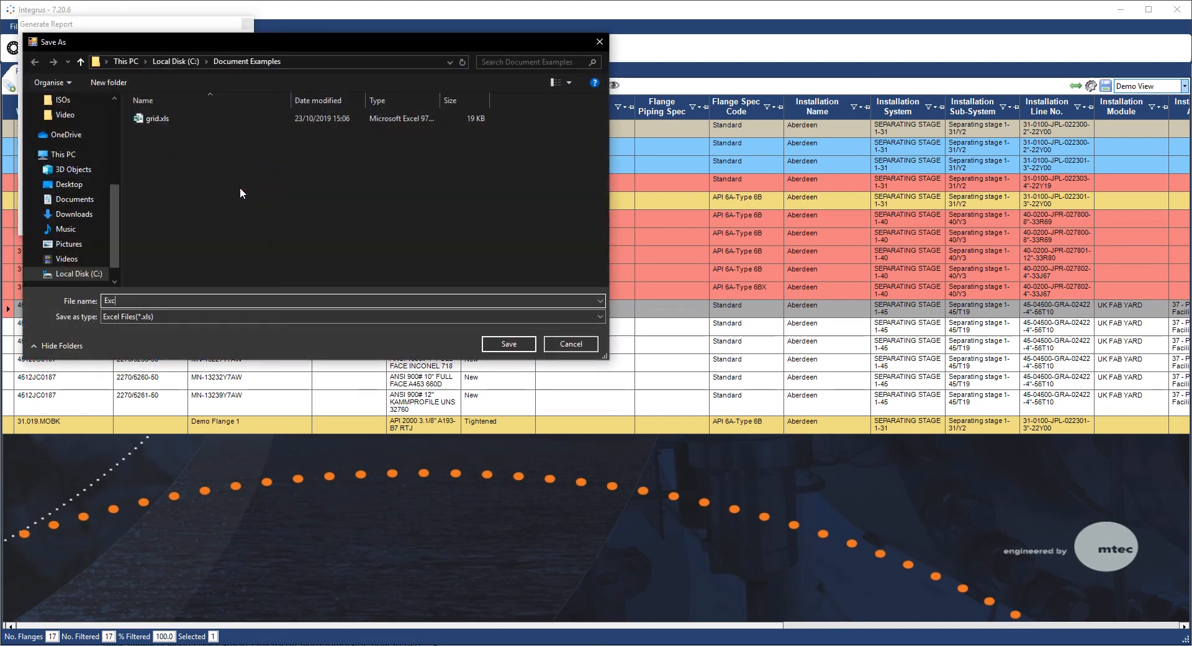
text(el Report)
click(508, 343)
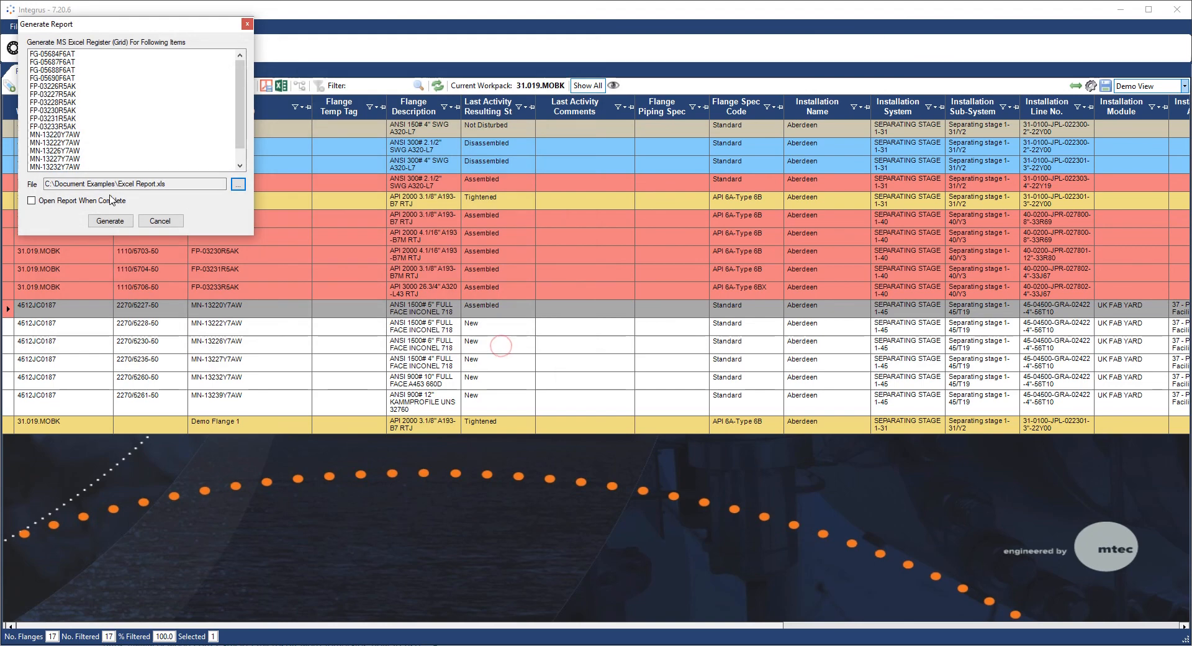
click(110, 219)
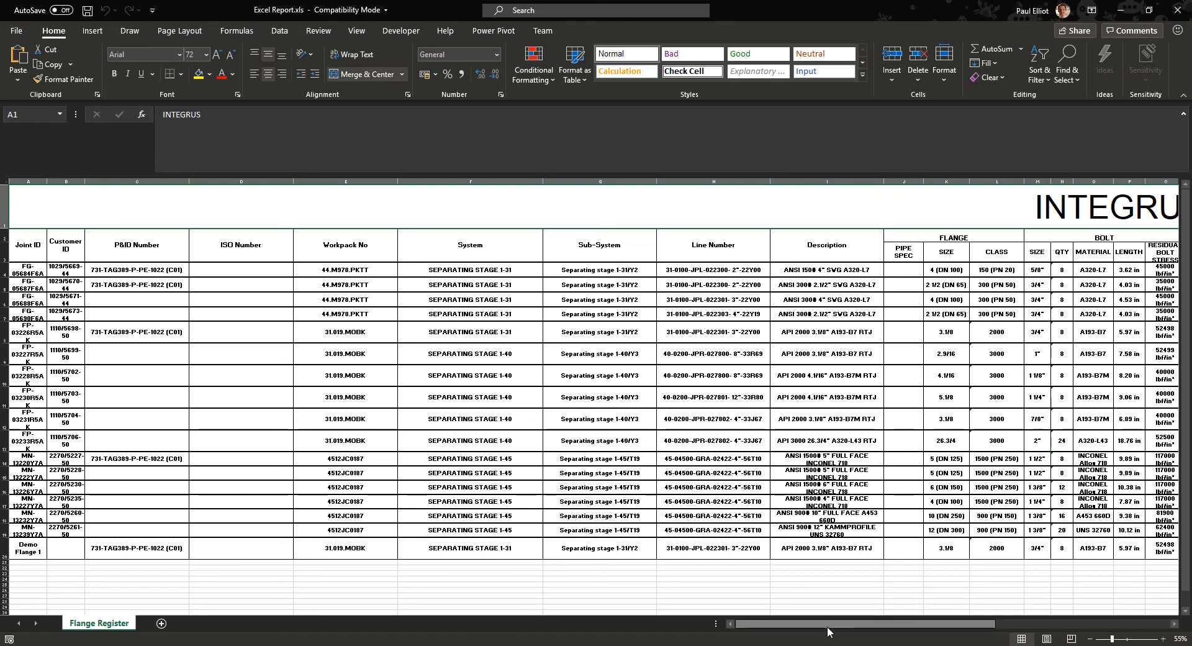
drag(830, 624, 1042, 594)
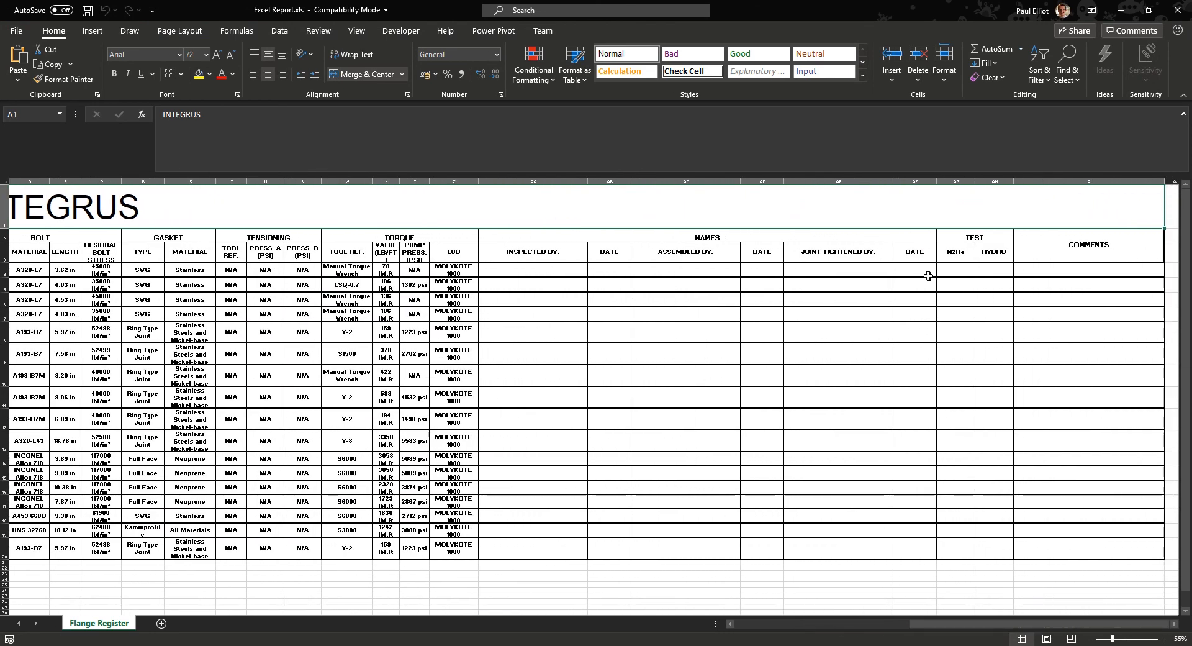